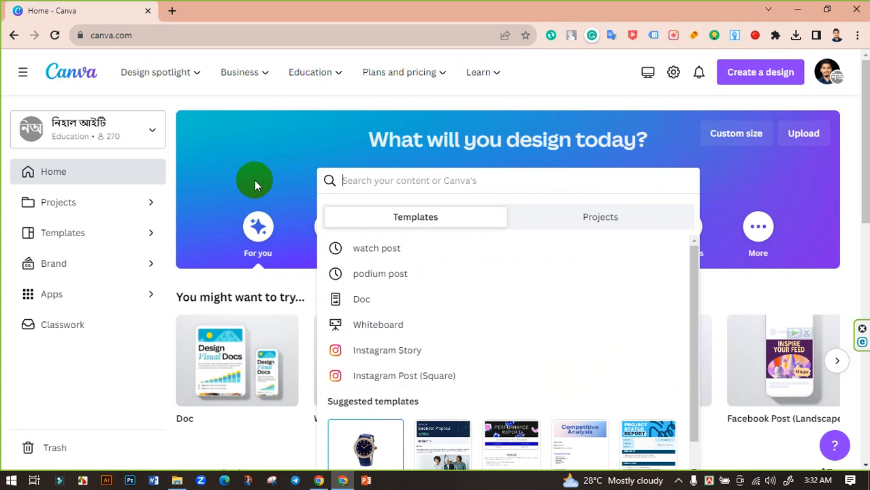
Search templates for 'Watch Post' and open the Blue Modern Minimalist Special Watch Collection Instagram post.
{"action": "type", "text": "Watch Post"}
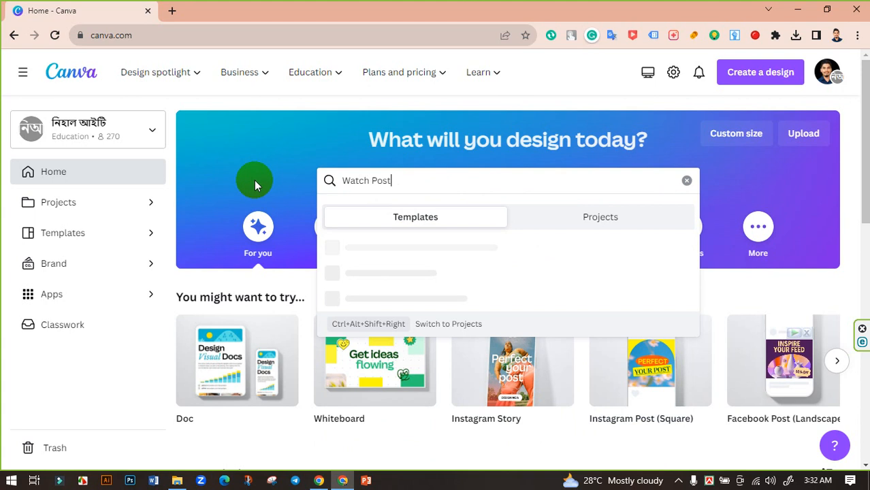
{"action": "key", "text": "Return"}
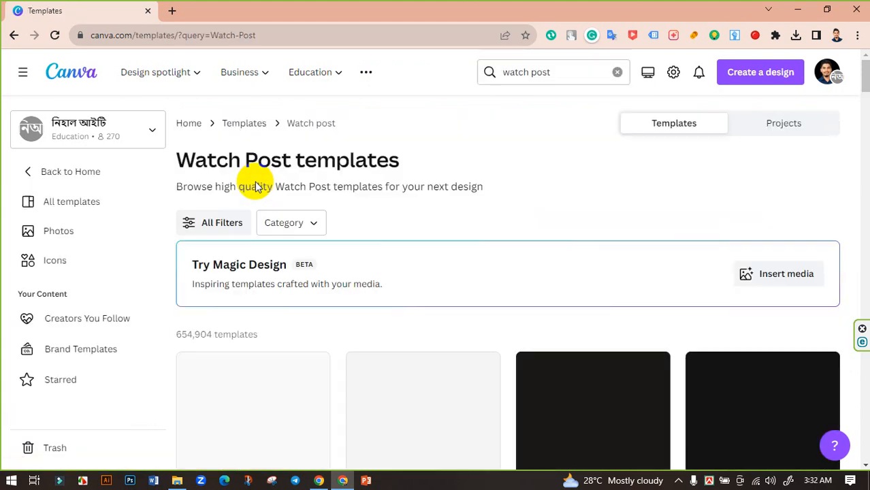
{"action": "scroll", "coordinate": [548, 230], "scroll_direction": "down", "scroll_amount": 8}
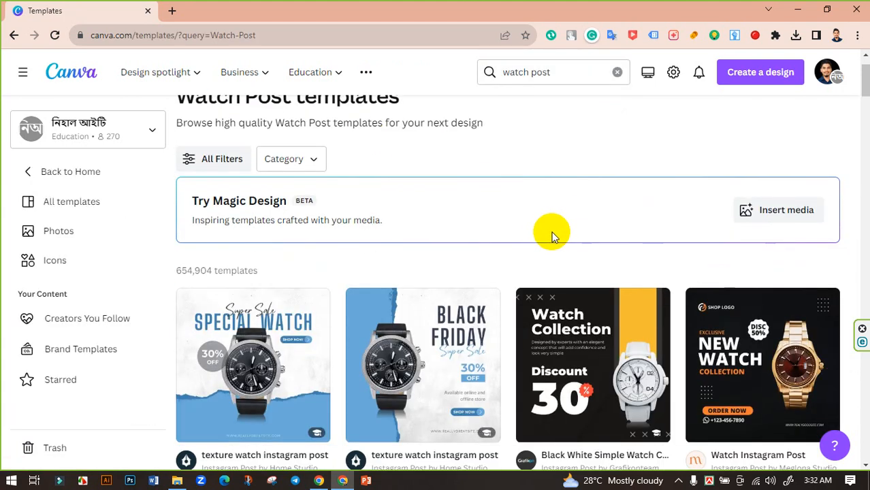
{"action": "scroll", "coordinate": [584, 262], "scroll_direction": "down", "scroll_amount": 10}
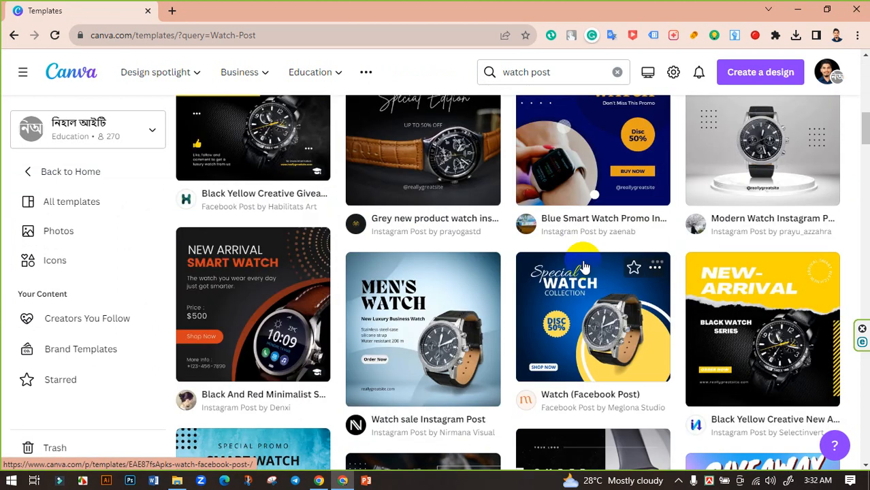
{"action": "scroll", "coordinate": [613, 265], "scroll_direction": "down", "scroll_amount": 10}
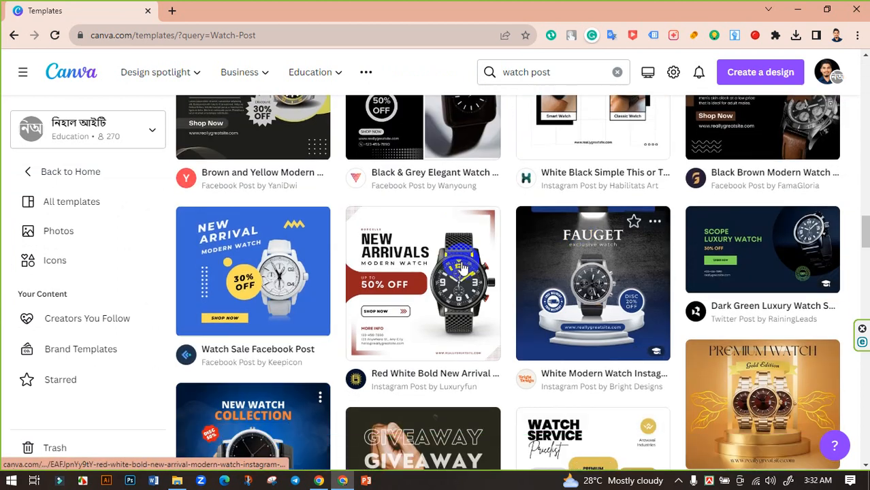
{"action": "scroll", "coordinate": [583, 272], "scroll_direction": "down", "scroll_amount": 6}
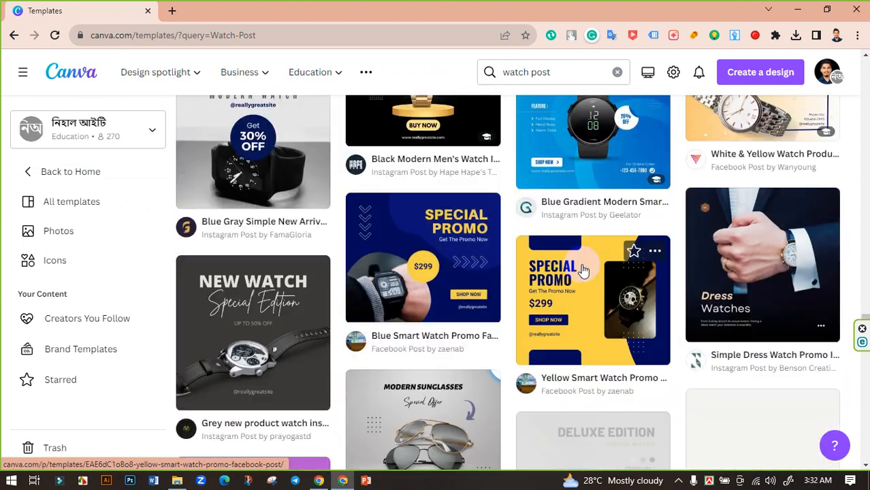
{"action": "scroll", "coordinate": [579, 248], "scroll_direction": "up", "scroll_amount": 6}
{"action": "scroll", "coordinate": [711, 279], "scroll_direction": "down", "scroll_amount": 5}
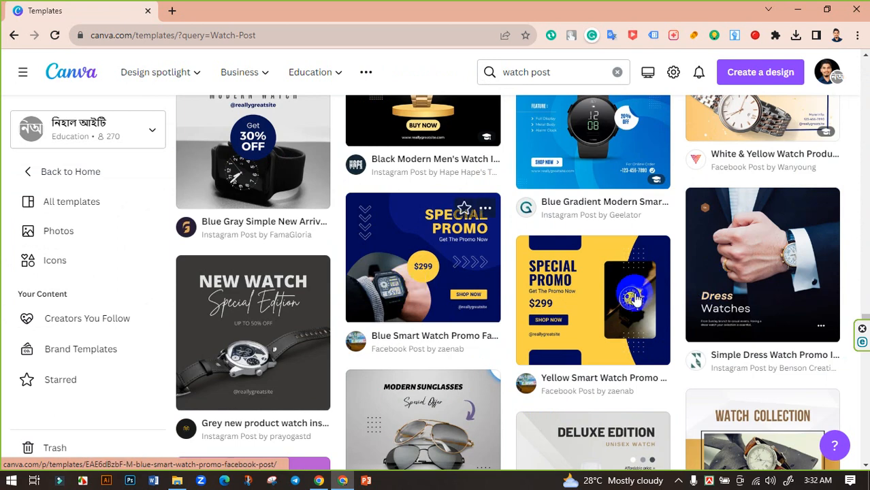
{"action": "scroll", "coordinate": [601, 293], "scroll_direction": "down", "scroll_amount": 8}
{"action": "scroll", "coordinate": [578, 286], "scroll_direction": "down", "scroll_amount": 5}
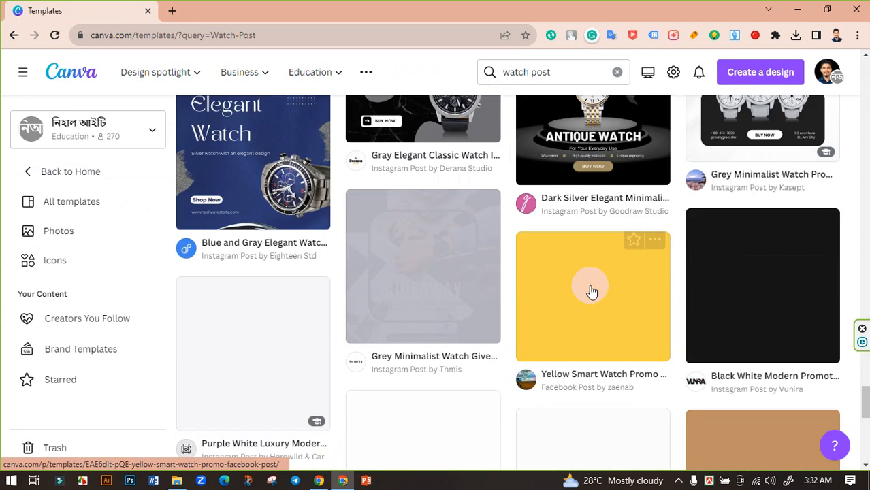
{"action": "scroll", "coordinate": [588, 286], "scroll_direction": "up", "scroll_amount": 5}
{"action": "scroll", "coordinate": [477, 282], "scroll_direction": "down", "scroll_amount": 6}
{"action": "scroll", "coordinate": [585, 272], "scroll_direction": "down", "scroll_amount": 5}
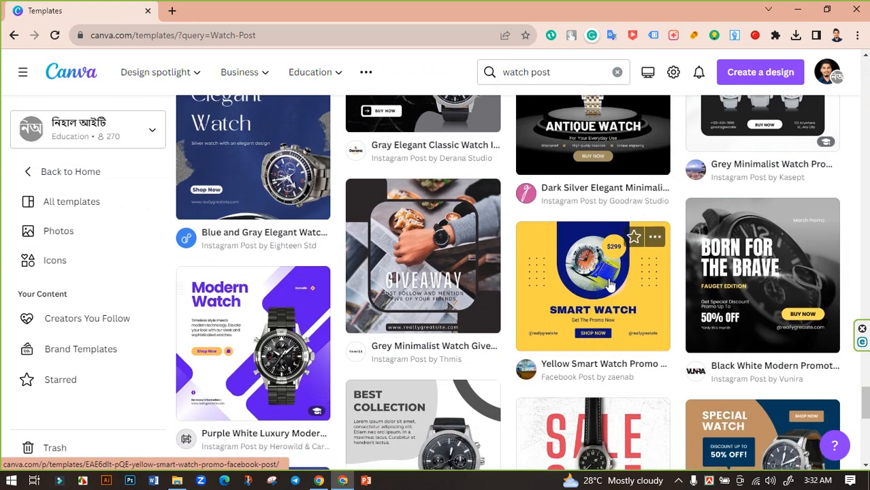
{"action": "scroll", "coordinate": [613, 266], "scroll_direction": "up", "scroll_amount": 3}
{"action": "scroll", "coordinate": [579, 275], "scroll_direction": "down", "scroll_amount": 4}
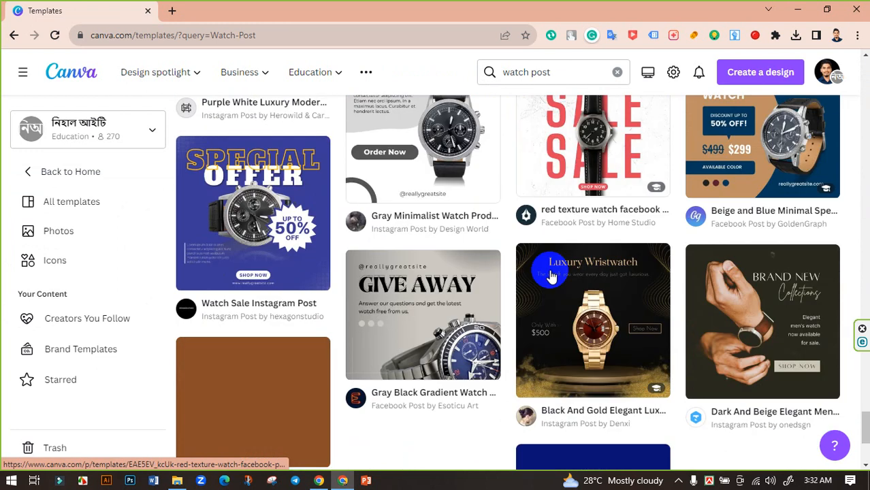
{"action": "scroll", "coordinate": [552, 272], "scroll_direction": "up", "scroll_amount": 1}
{"action": "scroll", "coordinate": [517, 279], "scroll_direction": "down", "scroll_amount": 6}
{"action": "scroll", "coordinate": [608, 292], "scroll_direction": "down", "scroll_amount": 3}
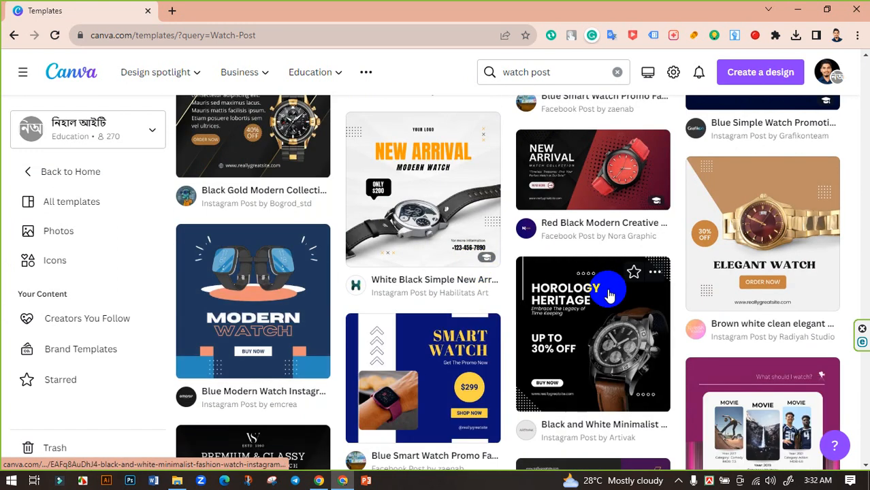
{"action": "scroll", "coordinate": [517, 251], "scroll_direction": "down", "scroll_amount": 5}
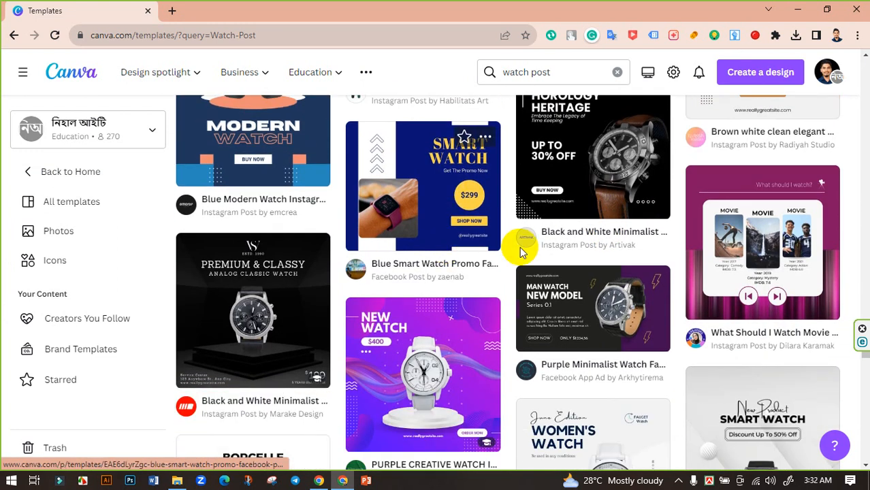
{"action": "scroll", "coordinate": [683, 278], "scroll_direction": "down", "scroll_amount": 9}
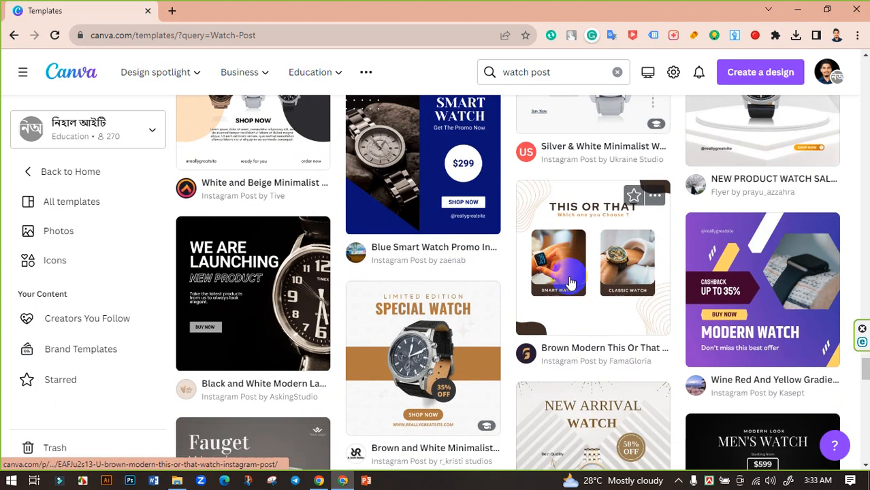
{"action": "scroll", "coordinate": [558, 273], "scroll_direction": "up", "scroll_amount": 3}
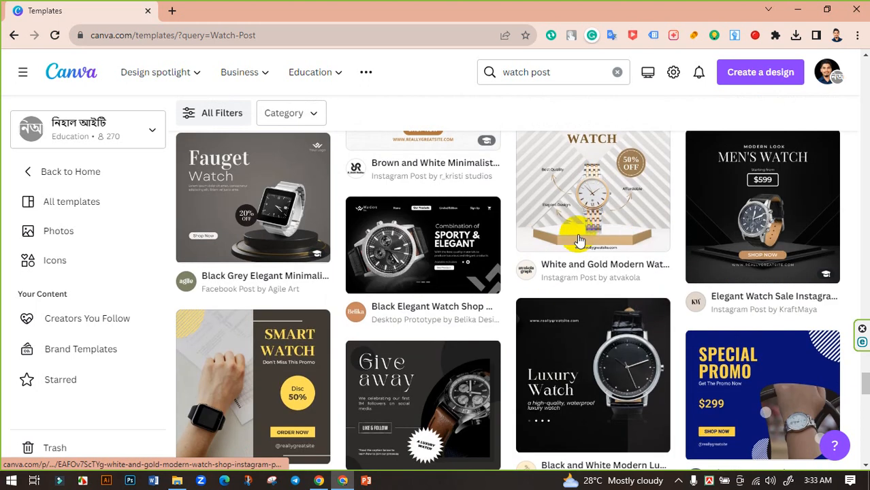
{"action": "scroll", "coordinate": [599, 266], "scroll_direction": "down", "scroll_amount": 1}
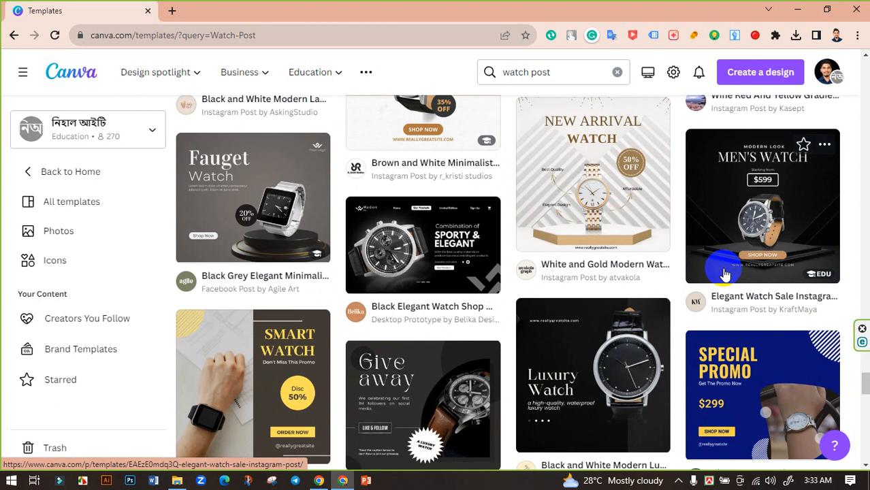
{"action": "scroll", "coordinate": [484, 274], "scroll_direction": "down", "scroll_amount": 4}
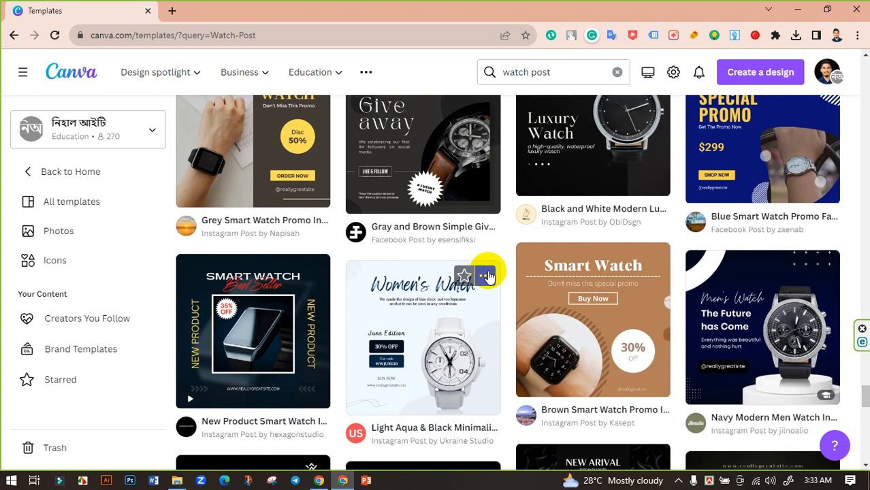
{"action": "scroll", "coordinate": [488, 274], "scroll_direction": "down", "scroll_amount": 5}
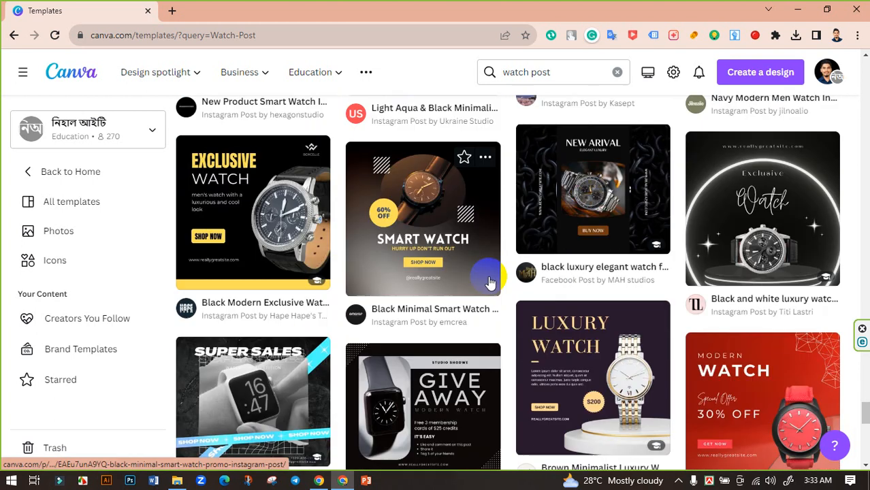
{"action": "scroll", "coordinate": [488, 282], "scroll_direction": "down", "scroll_amount": 3}
{"action": "scroll", "coordinate": [488, 282], "scroll_direction": "down", "scroll_amount": 3}
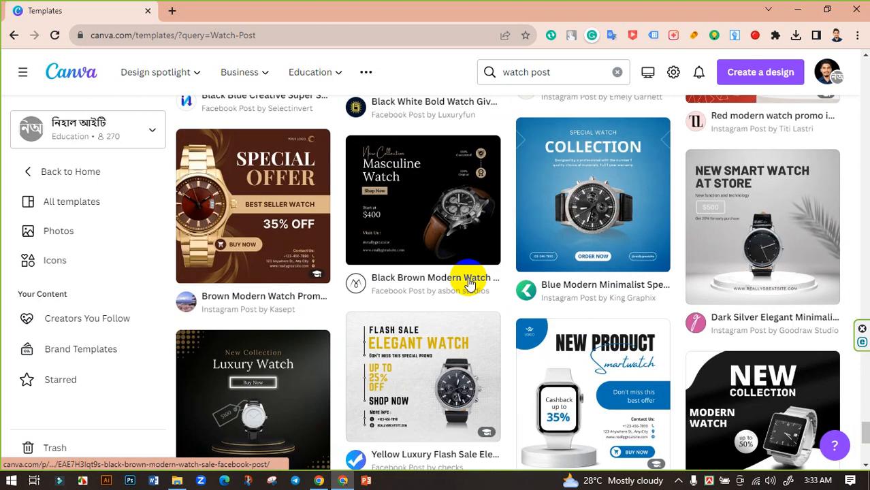
{"action": "left_click", "coordinate": [606, 233]}
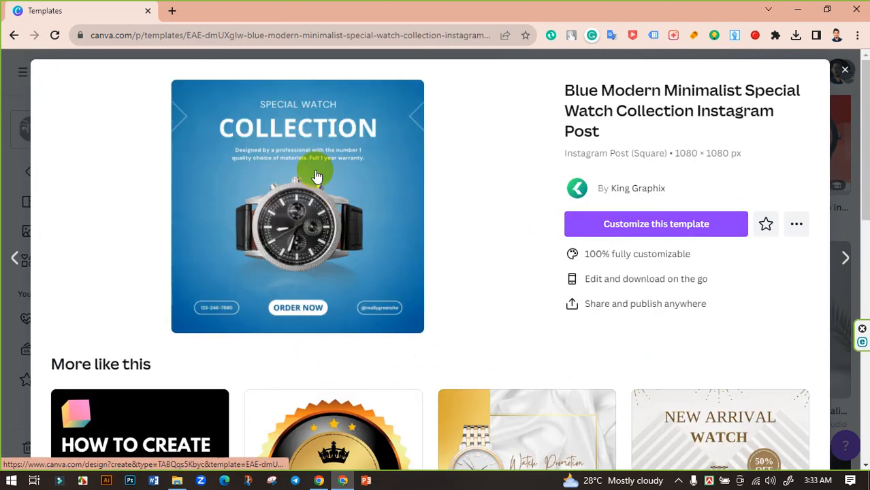
Customize the template, zoom to about 52%, and delete its watch photo.
{"action": "left_click", "coordinate": [656, 224]}
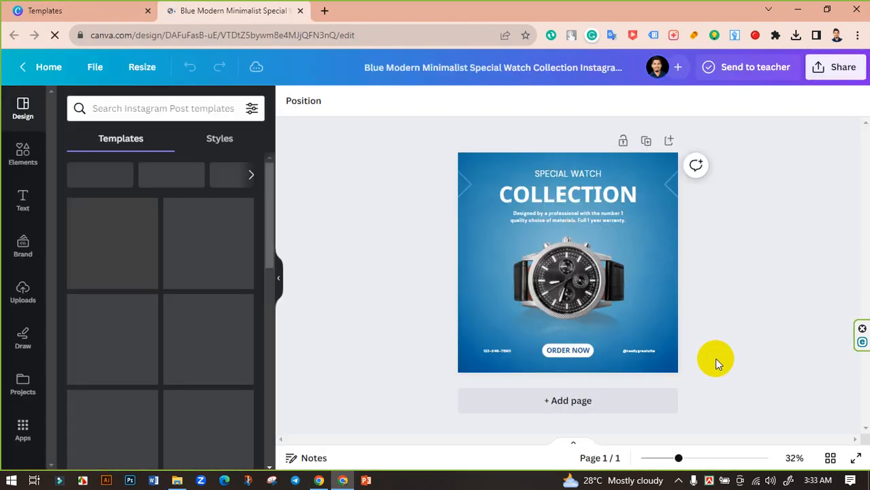
{"action": "left_click_drag", "start_coordinate": [655, 458], "coordinate": [668, 459]}
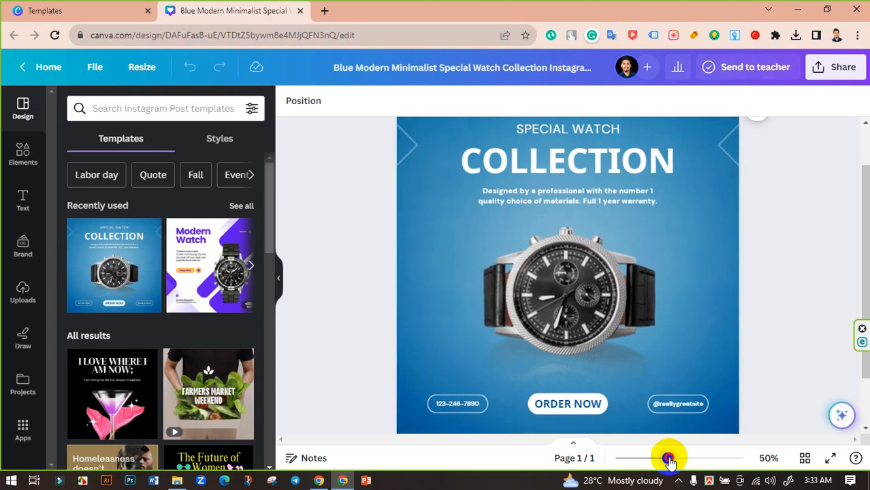
{"action": "left_click", "coordinate": [560, 302]}
{"action": "left_click", "coordinate": [568, 195]}
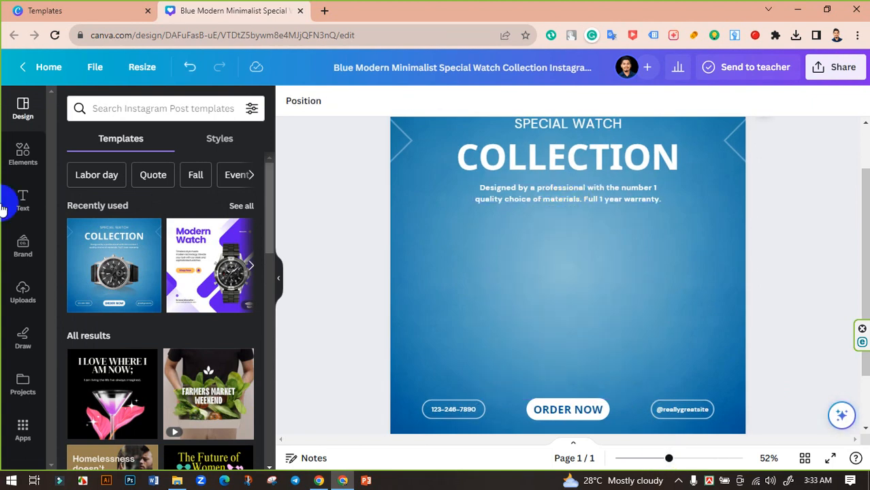
Upload the pngegg (11).png smartwatch image from the computer.
{"action": "left_click", "coordinate": [23, 291]}
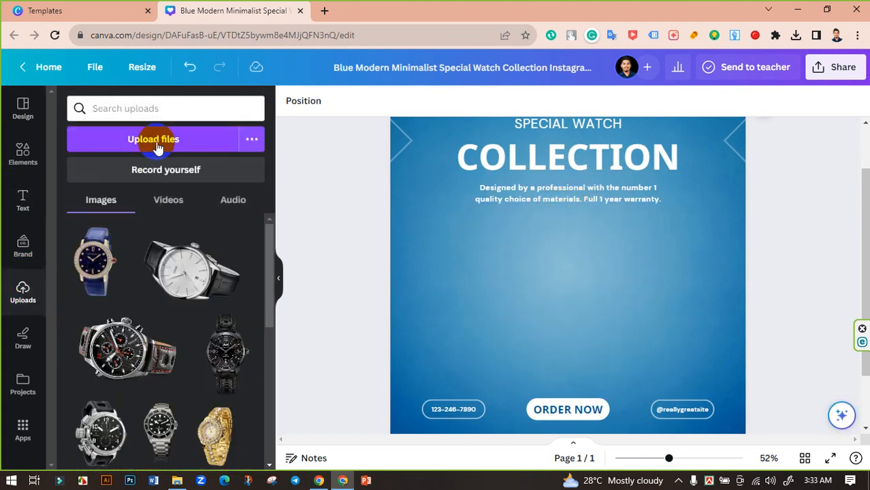
{"action": "left_click", "coordinate": [158, 142]}
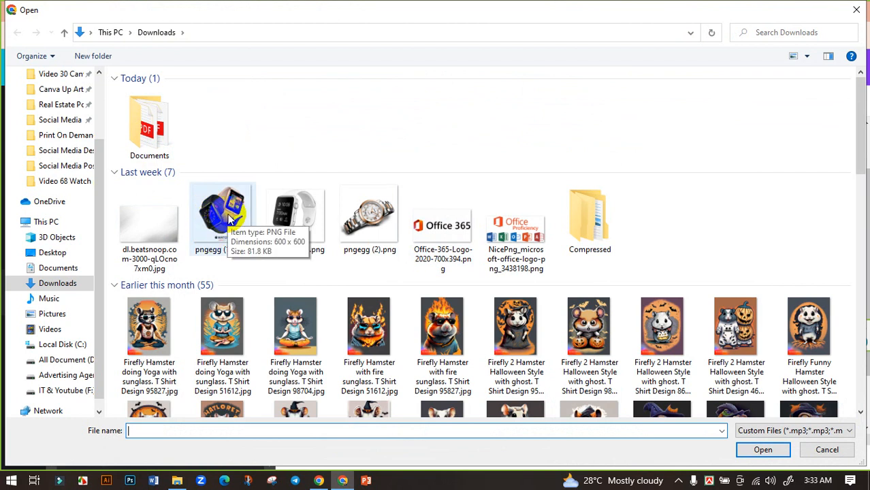
{"action": "left_click", "coordinate": [225, 215]}
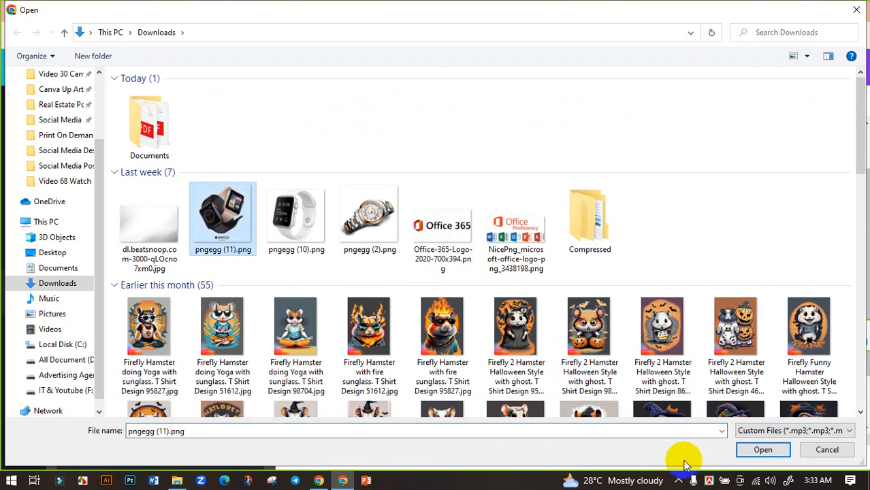
{"action": "left_click", "coordinate": [756, 450]}
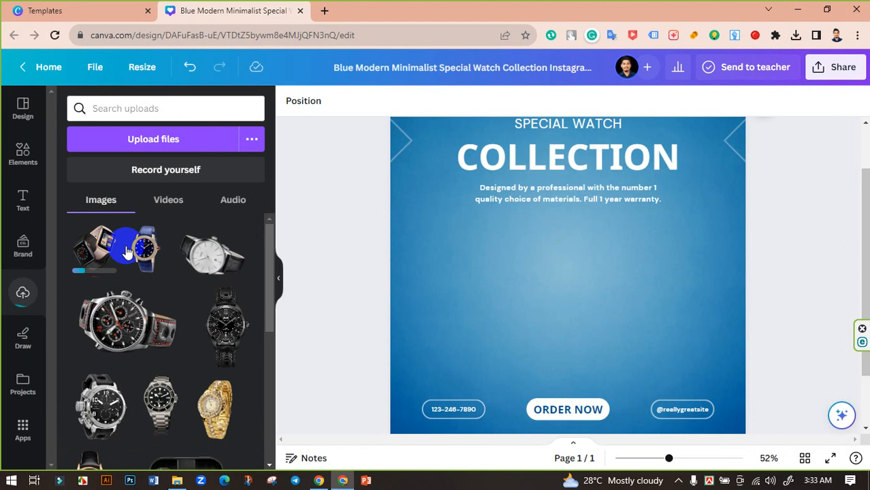
Add the smartwatch image to the post and resize it to about 563 × 549 in the centre.
{"action": "left_click", "coordinate": [103, 249]}
{"action": "left_click_drag", "start_coordinate": [539, 295], "coordinate": [542, 309]}
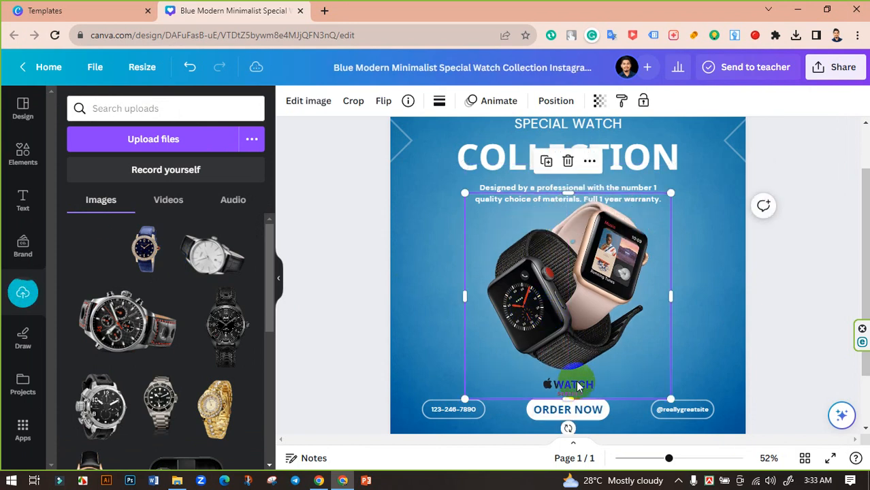
{"action": "left_click_drag", "start_coordinate": [570, 399], "coordinate": [575, 375]}
{"action": "left_click_drag", "start_coordinate": [562, 321], "coordinate": [562, 330]}
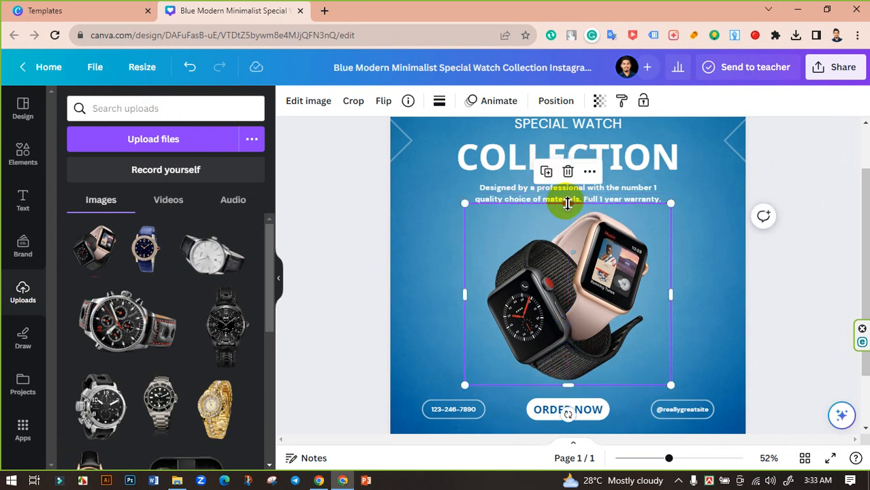
{"action": "left_click_drag", "start_coordinate": [570, 209], "coordinate": [572, 213]}
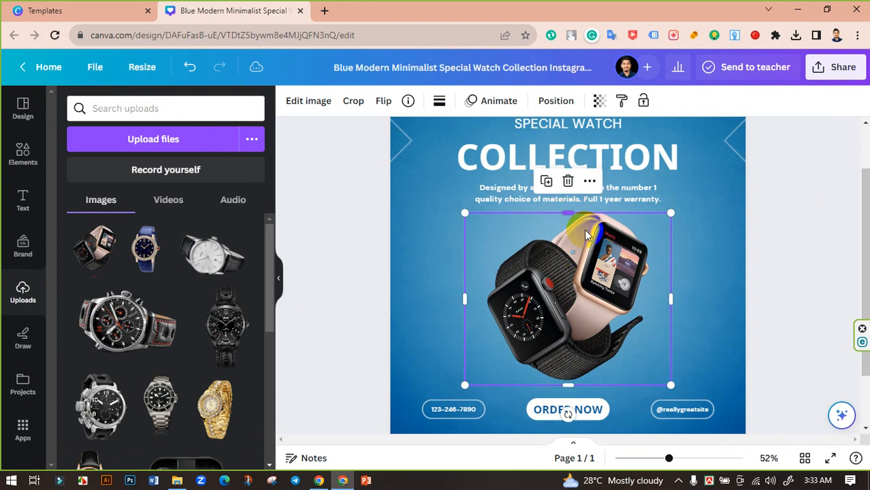
{"action": "left_click_drag", "start_coordinate": [675, 304], "coordinate": [661, 301]}
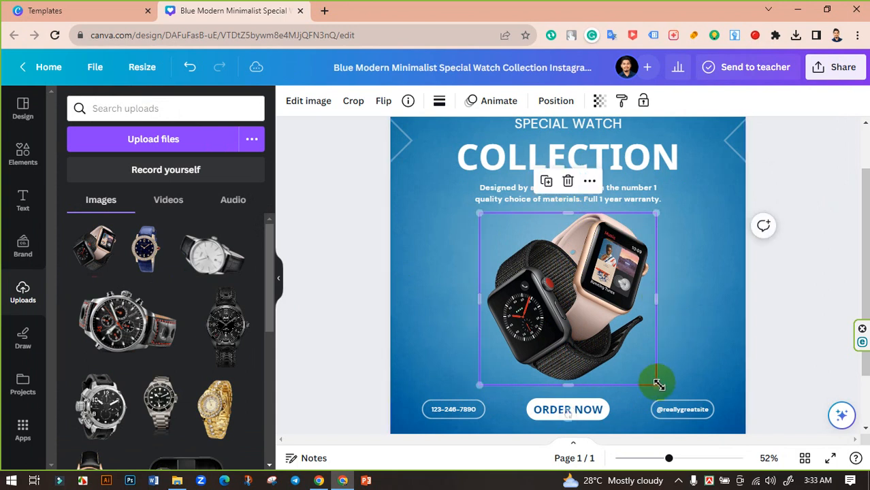
{"action": "left_click_drag", "start_coordinate": [657, 383], "coordinate": [660, 390]}
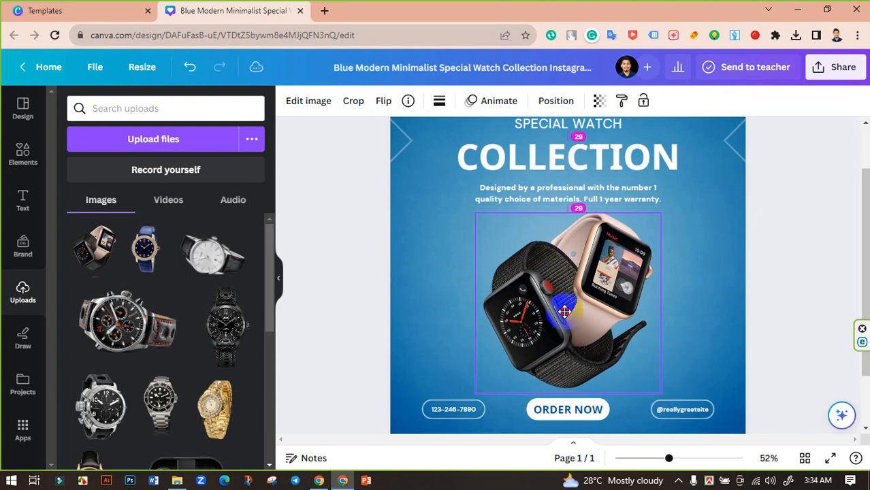
{"action": "left_click", "coordinate": [787, 296]}
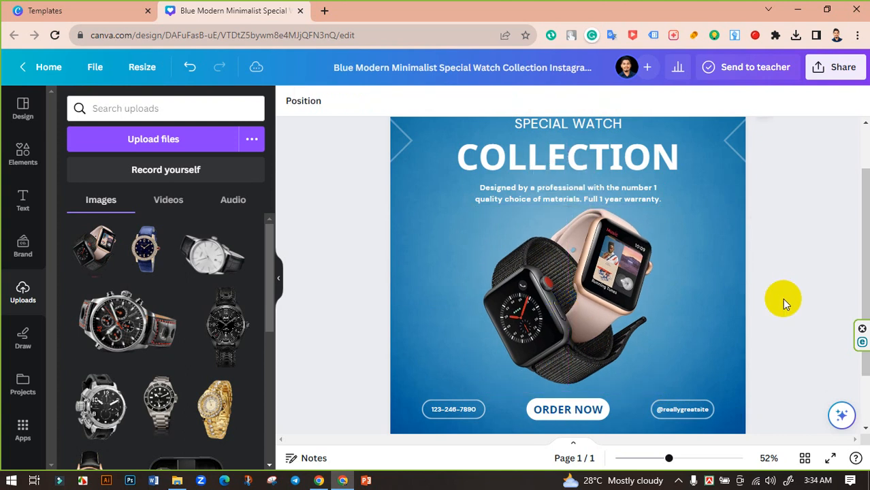
{"action": "scroll", "coordinate": [782, 299], "scroll_direction": "down", "scroll_amount": 2}
Add the recently used shadow element and resize it to 672 × 100 beneath the watches.
{"action": "scroll", "coordinate": [756, 325], "scroll_direction": "up", "scroll_amount": 2}
{"action": "left_click", "coordinate": [20, 153]}
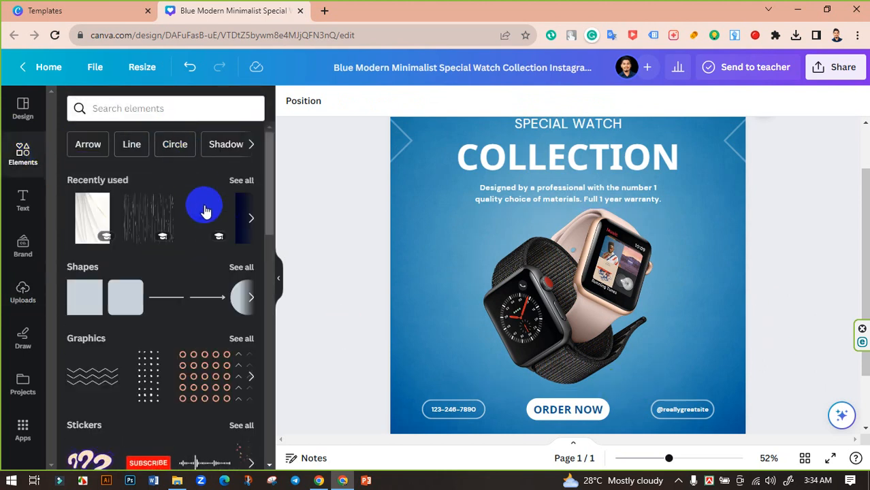
{"action": "left_click_drag", "start_coordinate": [204, 215], "coordinate": [582, 381]}
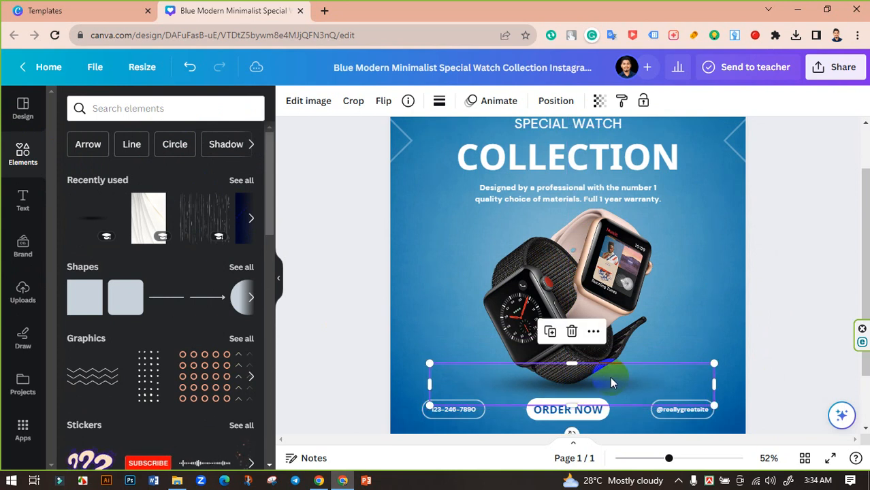
{"action": "left_click_drag", "start_coordinate": [713, 367], "coordinate": [682, 371]}
{"action": "left_click_drag", "start_coordinate": [608, 379], "coordinate": [604, 383]}
{"action": "left_click", "coordinate": [768, 331]}
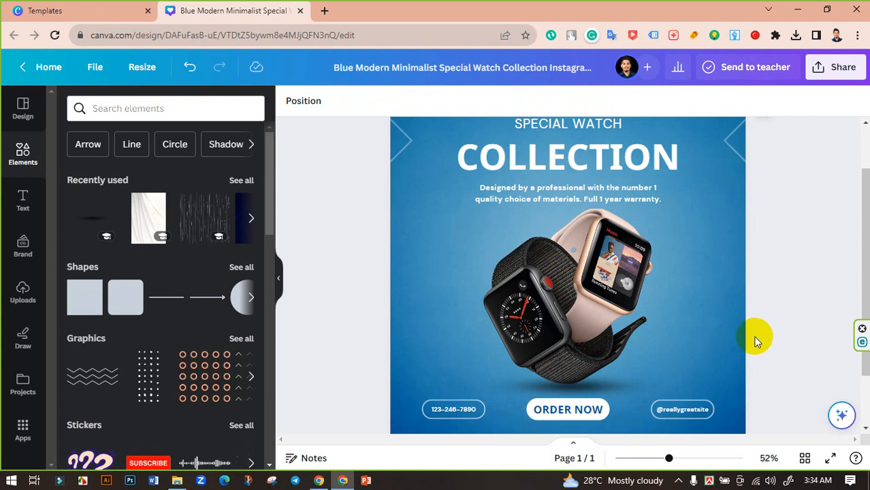
{"action": "scroll", "coordinate": [756, 337], "scroll_direction": "up", "scroll_amount": 1}
Change the COLLECTION heading to MENS WATCH and widen it onto one line.
{"action": "left_click", "coordinate": [578, 215]}
{"action": "double_click", "coordinate": [578, 217]}
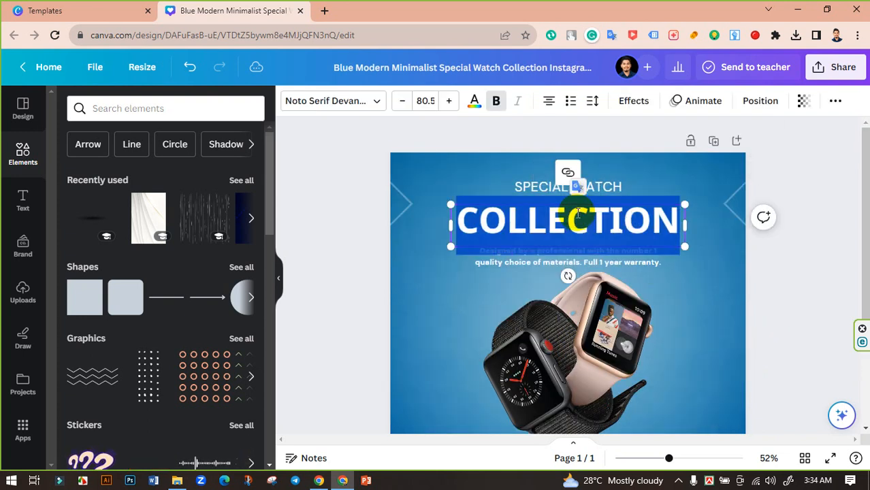
{"action": "type", "text": "MENS"}
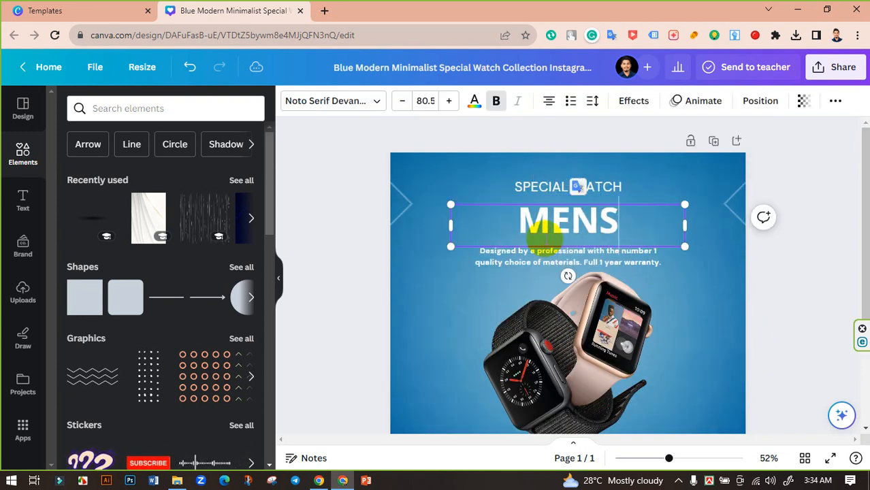
{"action": "type", "text": " WATCH"}
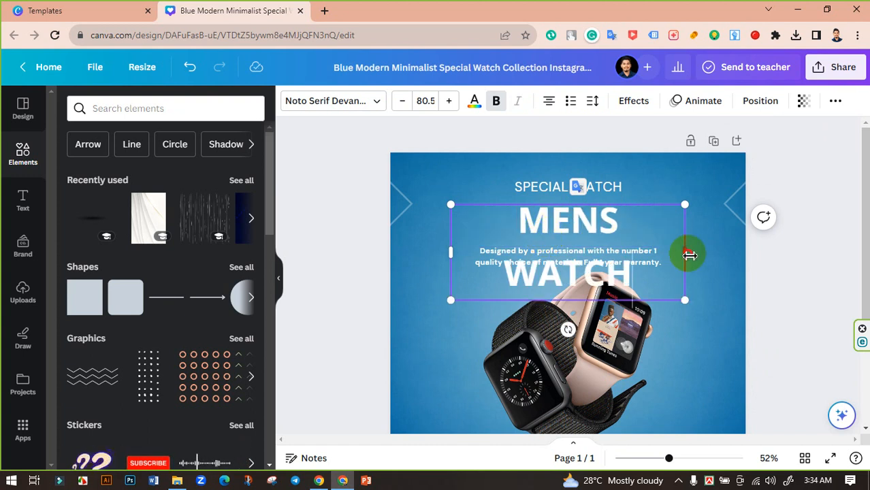
{"action": "mouse_move", "coordinate": [689, 255]}
{"action": "left_mouse_down"}
{"action": "mouse_move", "coordinate": [702, 255]}
{"action": "mouse_move", "coordinate": [695, 255]}
{"action": "left_mouse_up"}
{"action": "left_click", "coordinate": [777, 274]}
Edit the SPECIAL WATCH text to read SPECIAL OFFER.
{"action": "left_click_drag", "start_coordinate": [579, 193], "coordinate": [627, 192]}
{"action": "double_click", "coordinate": [576, 191]}
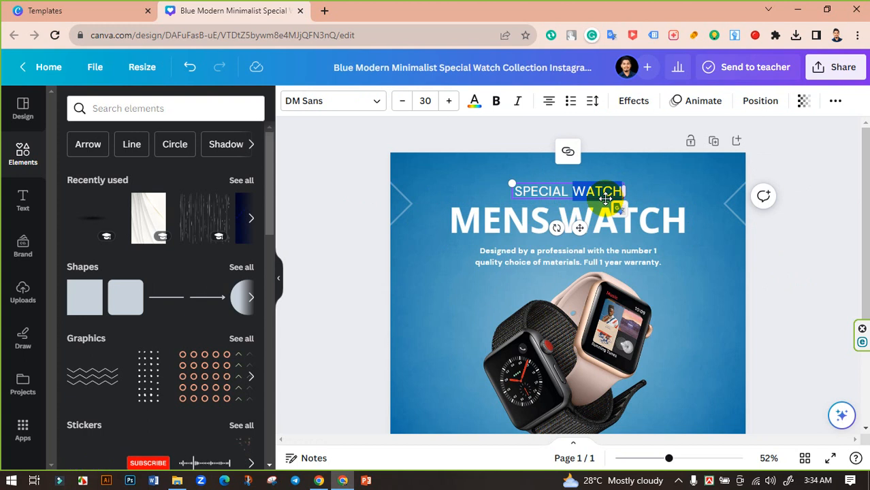
{"action": "type", "text": "OFFER"}
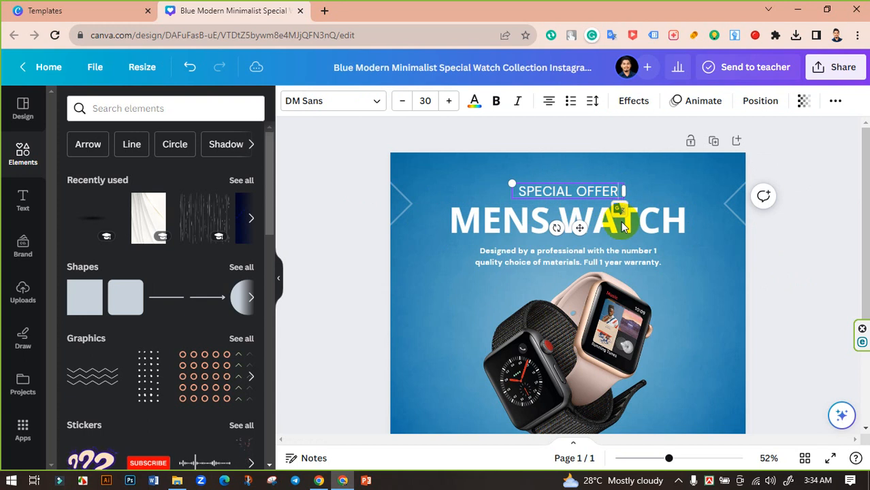
{"action": "left_click", "coordinate": [773, 252]}
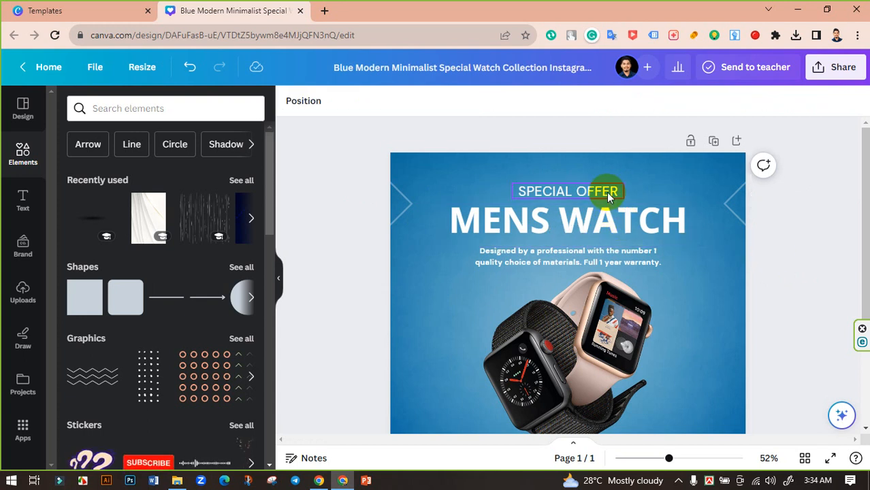
{"action": "left_click", "coordinate": [607, 192]}
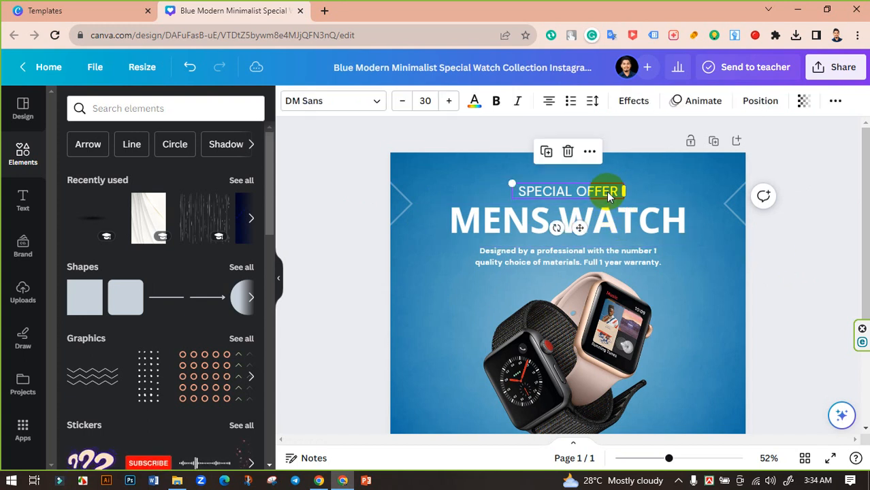
{"action": "left_click", "coordinate": [790, 263]}
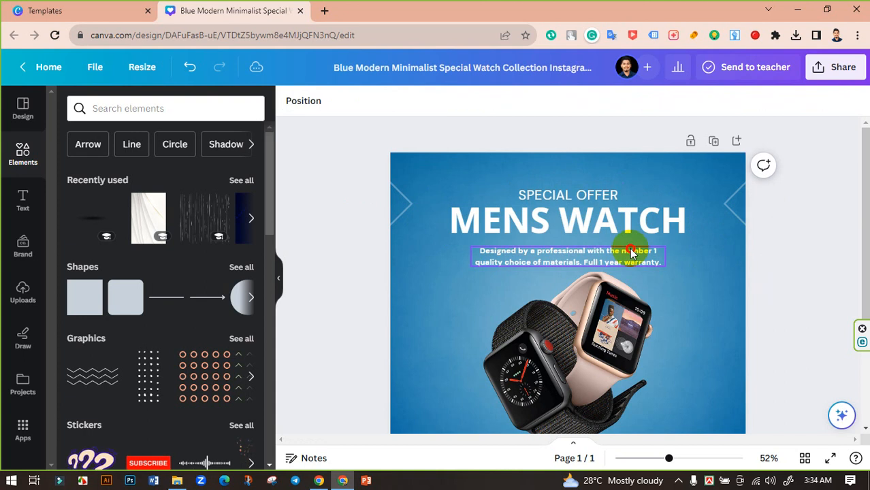
Nudge the description paragraph up and delete its old text.
{"action": "left_click", "coordinate": [631, 250]}
{"action": "key", "text": "Up"}
{"action": "key", "text": "Up"}
{"action": "key", "text": "Up"}
{"action": "key", "text": "Up"}
{"action": "key", "text": "Up"}
{"action": "key", "text": "Up"}
{"action": "key", "text": "Up"}
{"action": "key", "text": "Up"}
{"action": "key", "text": "Up"}
{"action": "key", "text": "Up"}
{"action": "key", "text": "Up"}
{"action": "key", "text": "Up"}
{"action": "key", "text": "Up"}
{"action": "key", "text": "Up"}
{"action": "key", "text": "Up"}
{"action": "key", "text": "Up"}
{"action": "key", "text": "Up"}
{"action": "key", "text": "Up"}
{"action": "key", "text": "Up"}
{"action": "key", "text": "Up"}
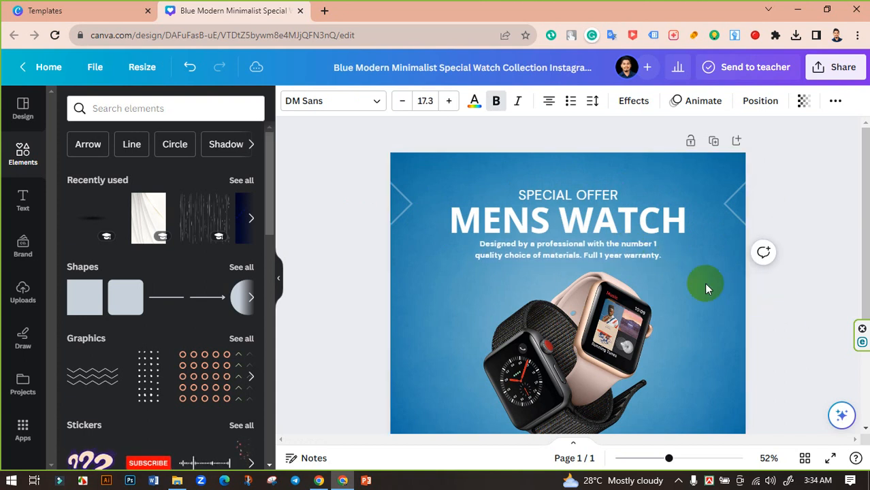
{"action": "left_click", "coordinate": [627, 246]}
{"action": "left_click", "coordinate": [651, 252]}
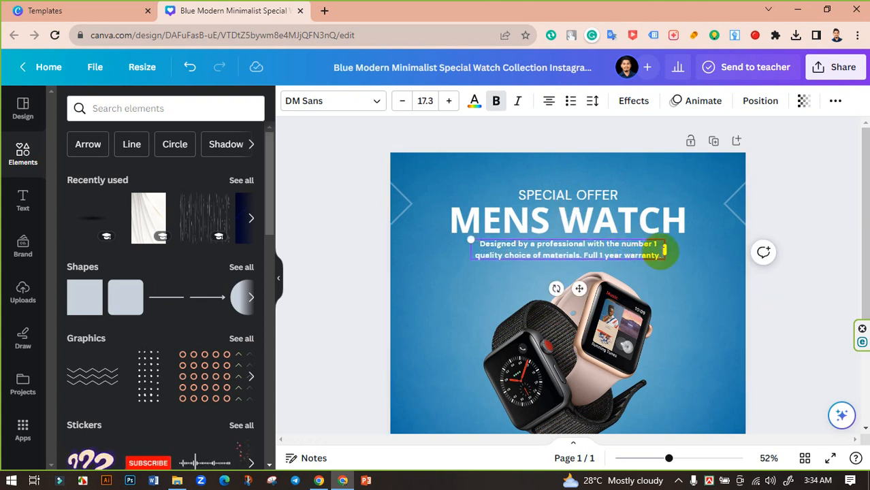
{"action": "left_click_drag", "start_coordinate": [662, 251], "coordinate": [475, 236]}
{"action": "key", "text": "BackSpace"}
Search Google for 'lorem', open lipsum.com and copy a Lorem Ipsum passage.
{"action": "left_click", "coordinate": [328, 14]}
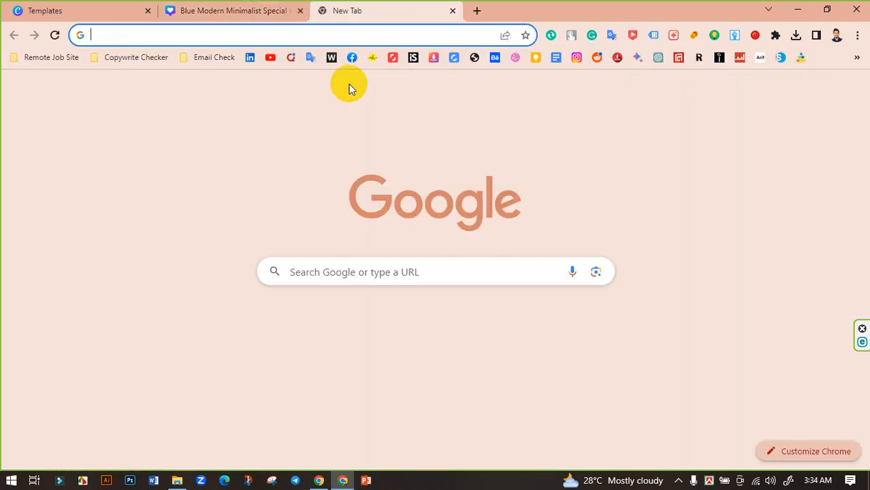
{"action": "type", "text": "lorem"}
{"action": "key", "text": "Return"}
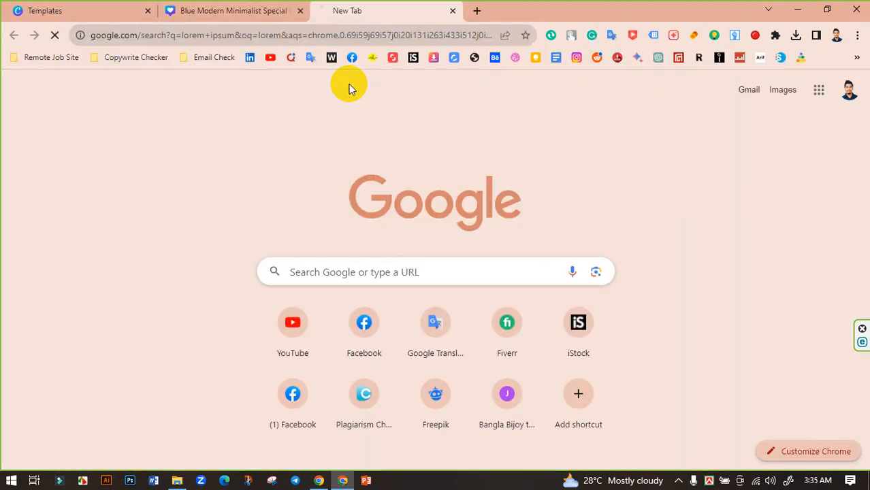
{"action": "left_click", "coordinate": [213, 210]}
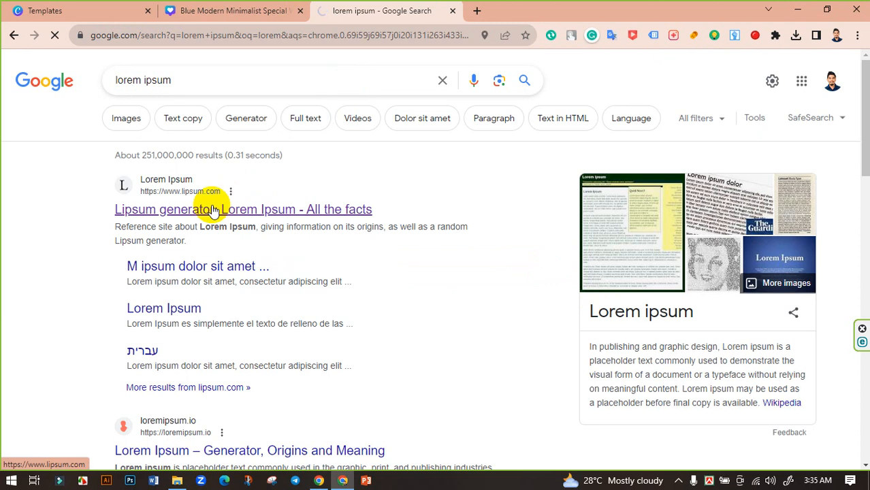
{"action": "scroll", "coordinate": [315, 204], "scroll_direction": "down", "scroll_amount": 3}
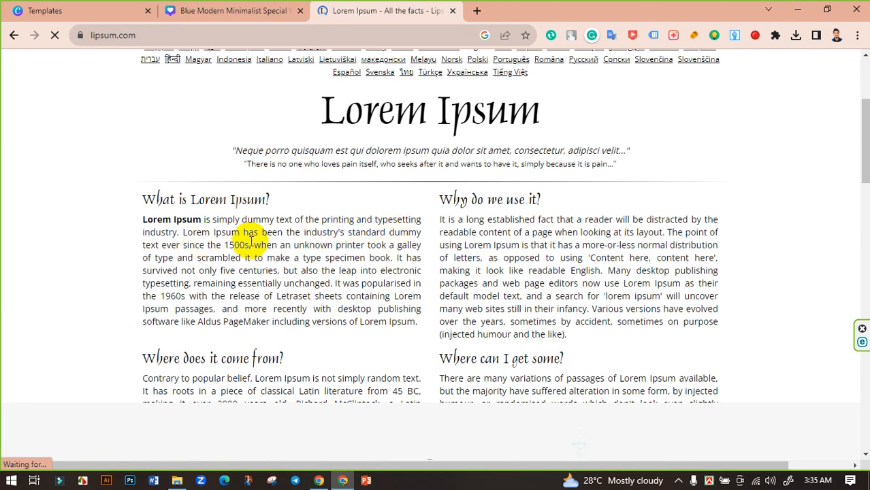
{"action": "left_click_drag", "start_coordinate": [252, 245], "coordinate": [143, 218]}
{"action": "key", "text": "ctrl+c"}
{"action": "left_click", "coordinate": [224, 10]}
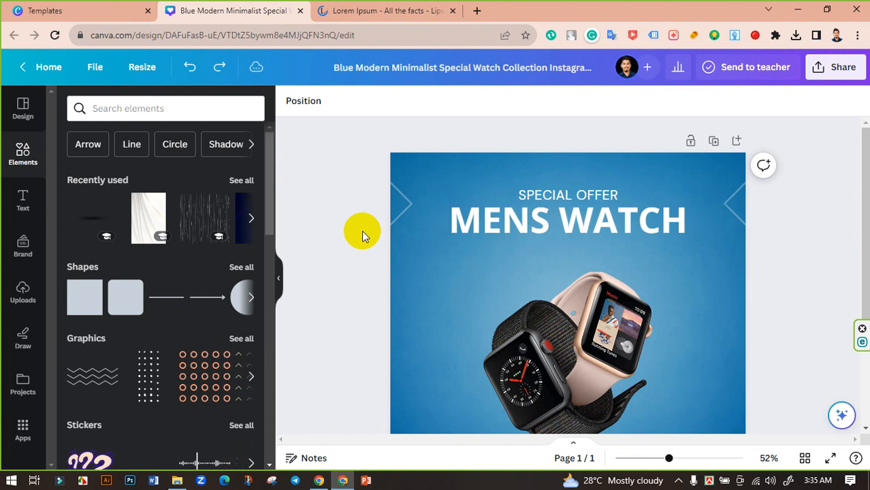
Restore the description, paste the Lorem Ipsum passage over it, and widen its text box.
{"action": "key", "text": "ctrl+z"}
{"action": "double_click", "coordinate": [606, 253]}
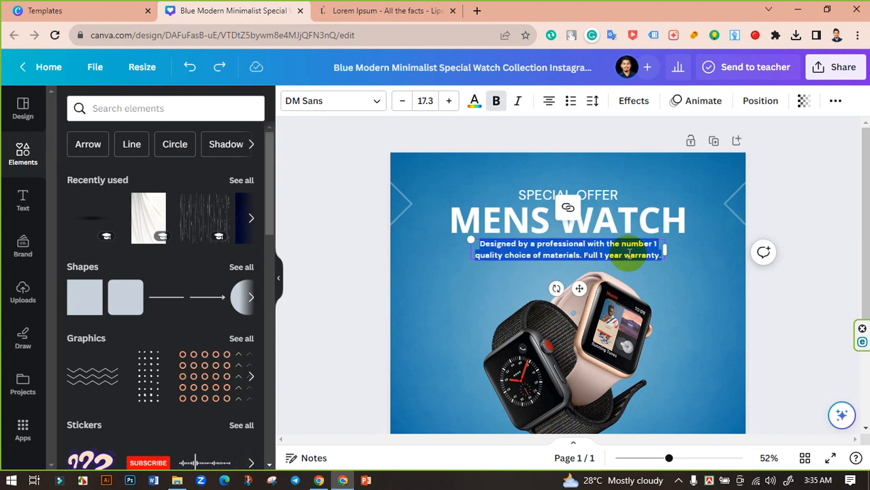
{"action": "key", "text": "ctrl+v"}
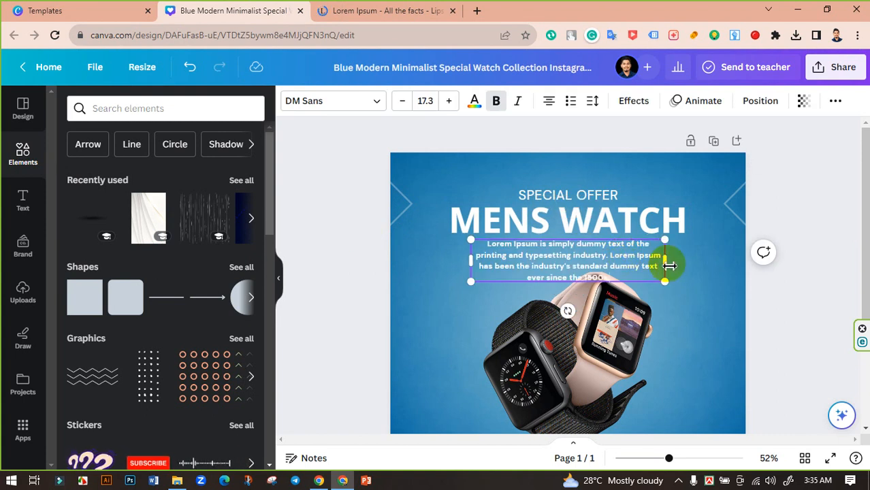
{"action": "left_click_drag", "start_coordinate": [672, 265], "coordinate": [691, 264]}
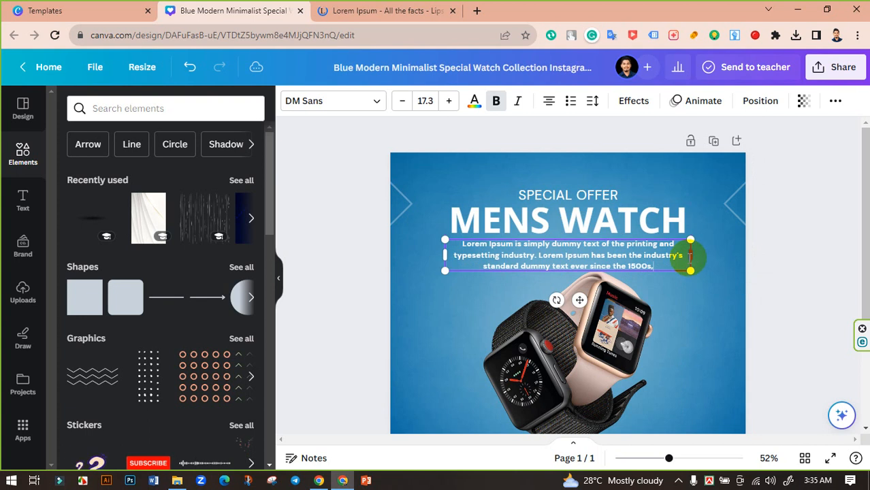
{"action": "left_click", "coordinate": [402, 100]}
{"action": "left_click", "coordinate": [402, 101]}
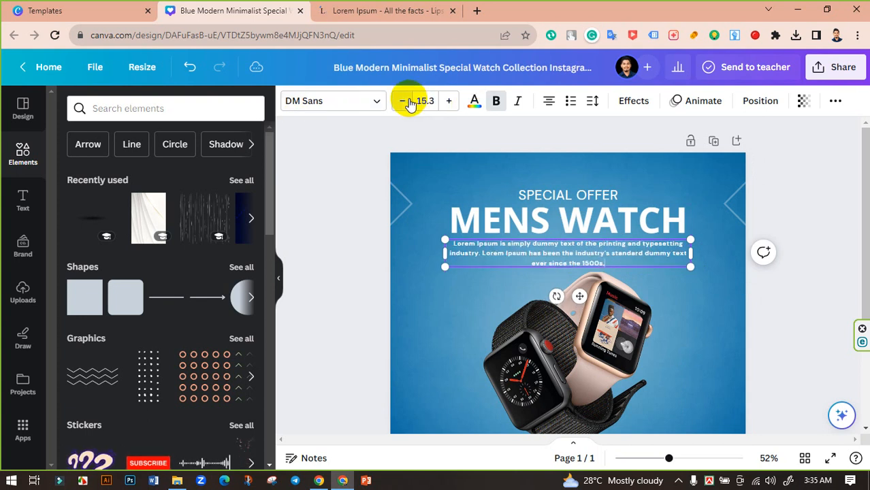
{"action": "left_click", "coordinate": [448, 102]}
Move MENS WATCH, SPECIAL OFFER and the paragraph up together.
{"action": "left_click", "coordinate": [583, 219]}
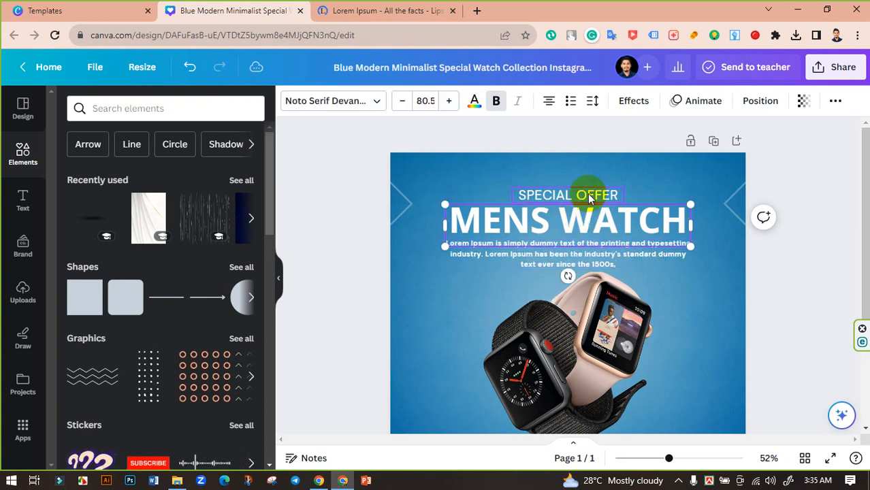
{"action": "left_click", "coordinate": [588, 194], "text": "shift"}
{"action": "left_click", "coordinate": [621, 249], "text": "shift"}
{"action": "left_click_drag", "start_coordinate": [622, 249], "coordinate": [621, 244]}
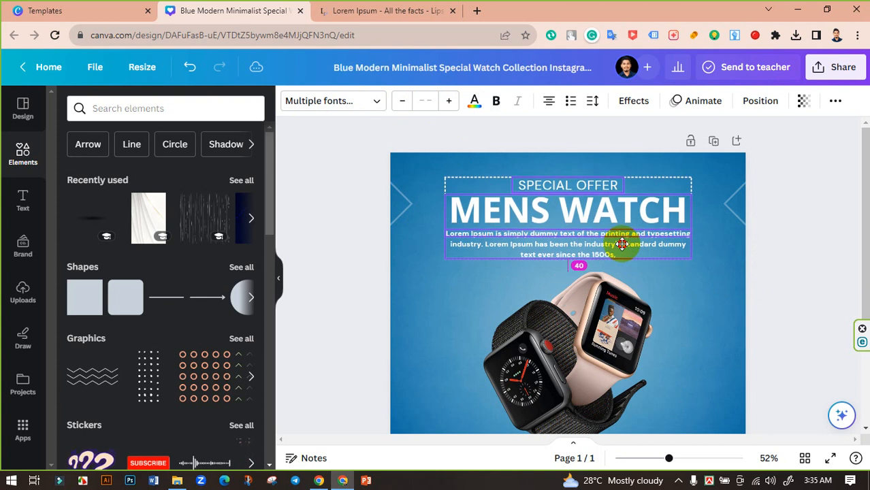
{"action": "left_click", "coordinate": [787, 271]}
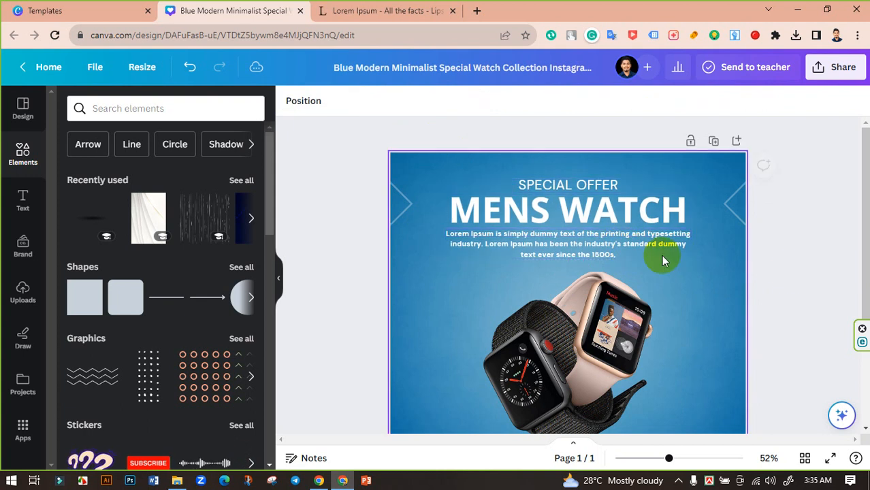
Set the Lorem Ipsum paragraph back to font size 16.3 after trying 15.3.
{"action": "left_click", "coordinate": [606, 250]}
{"action": "left_click", "coordinate": [751, 258]}
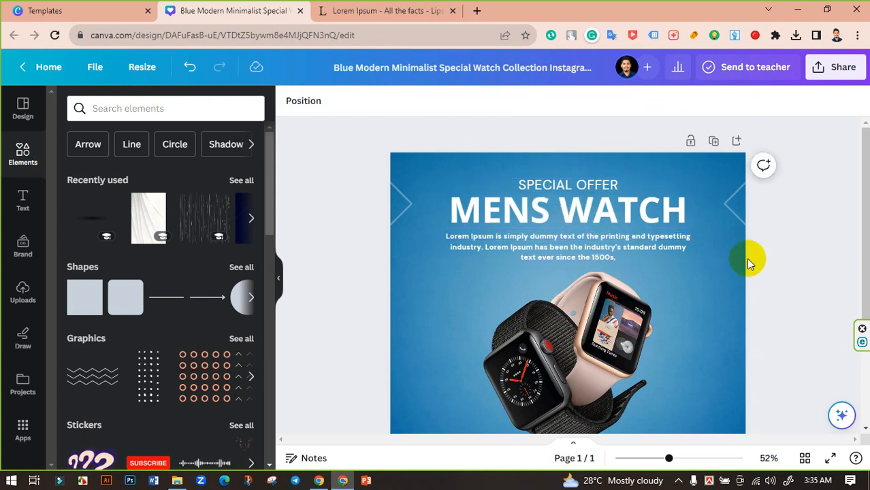
{"action": "left_click", "coordinate": [641, 247]}
{"action": "left_click", "coordinate": [403, 100]}
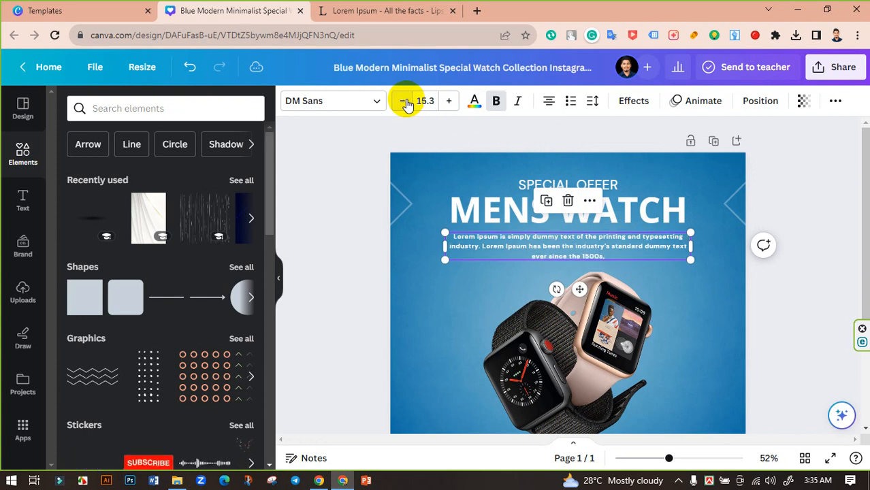
{"action": "left_click", "coordinate": [447, 102]}
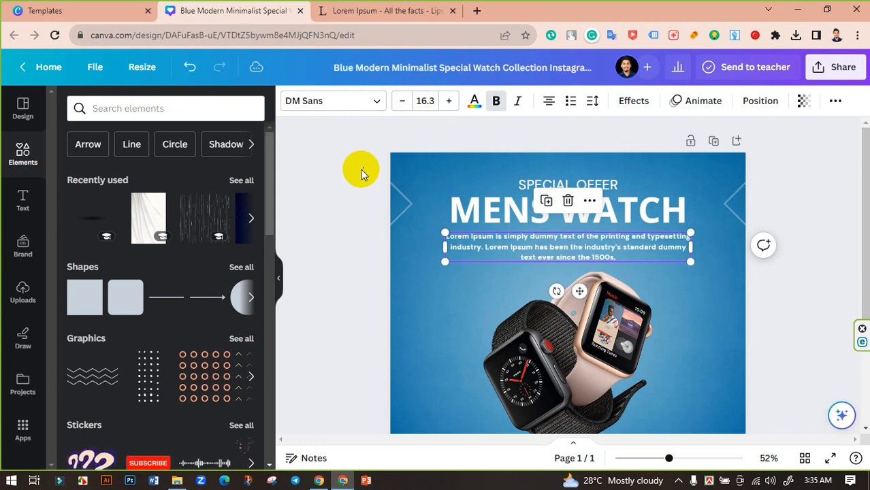
{"action": "left_click", "coordinate": [354, 201]}
{"action": "scroll", "coordinate": [756, 295], "scroll_direction": "down", "scroll_amount": 3}
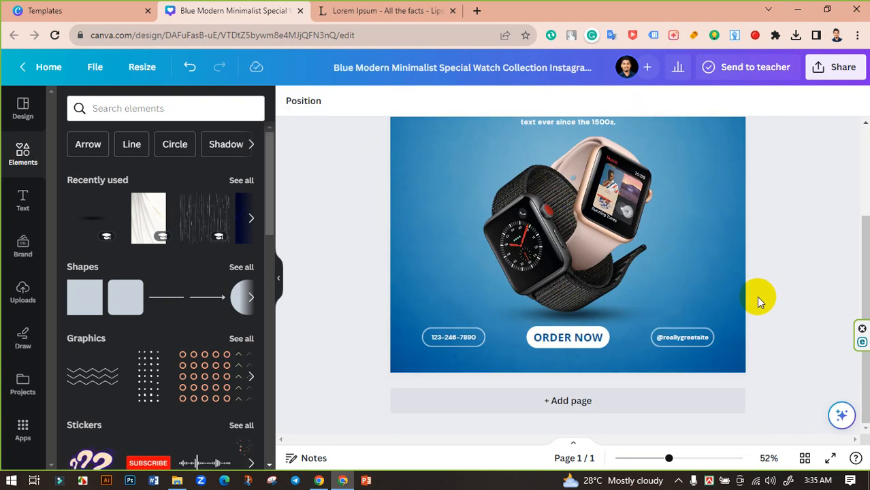
{"action": "left_click", "coordinate": [596, 344]}
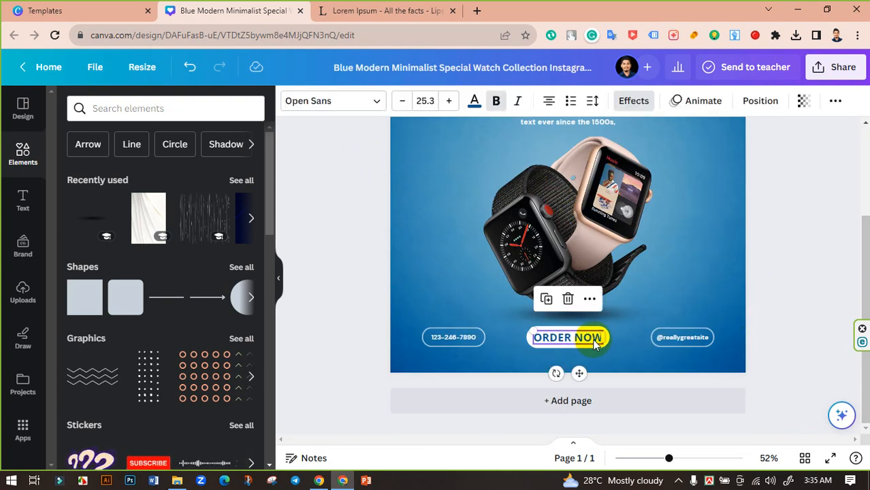
{"action": "left_click", "coordinate": [703, 343]}
{"action": "left_click", "coordinate": [777, 306]}
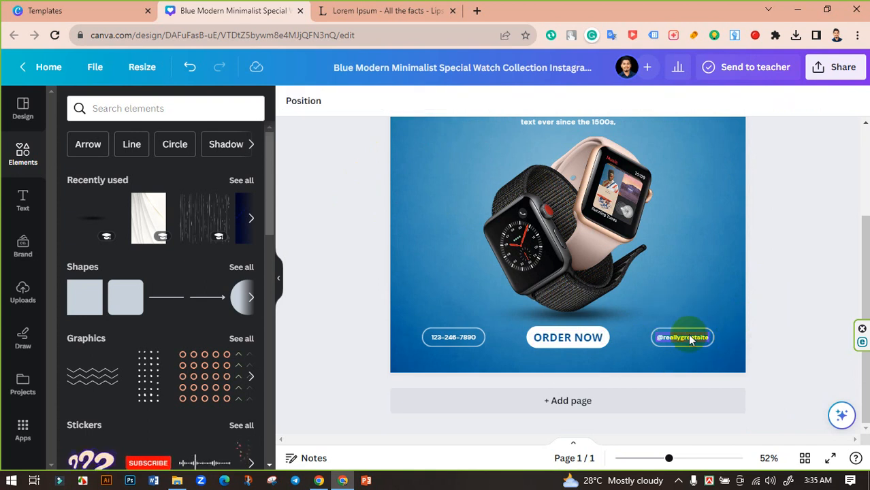
{"action": "left_click_drag", "start_coordinate": [669, 457], "coordinate": [763, 417]}
{"action": "scroll", "coordinate": [708, 371], "scroll_direction": "down", "scroll_amount": 3}
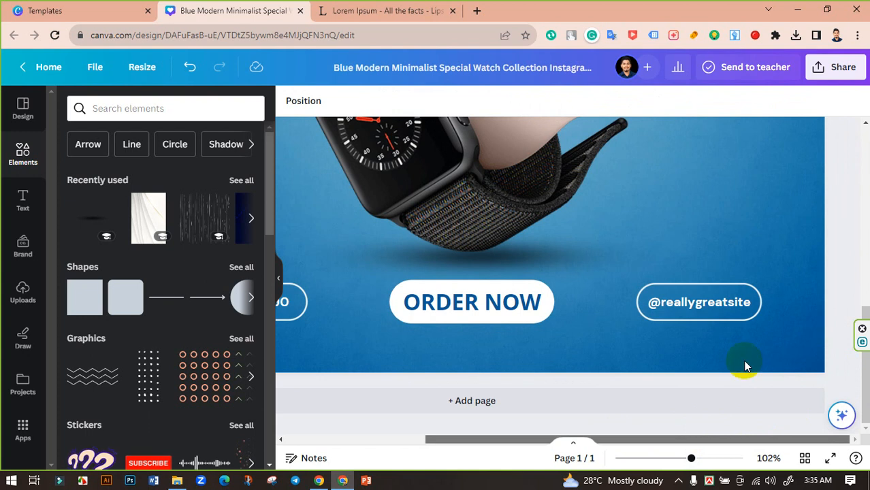
{"action": "double_click", "coordinate": [710, 300]}
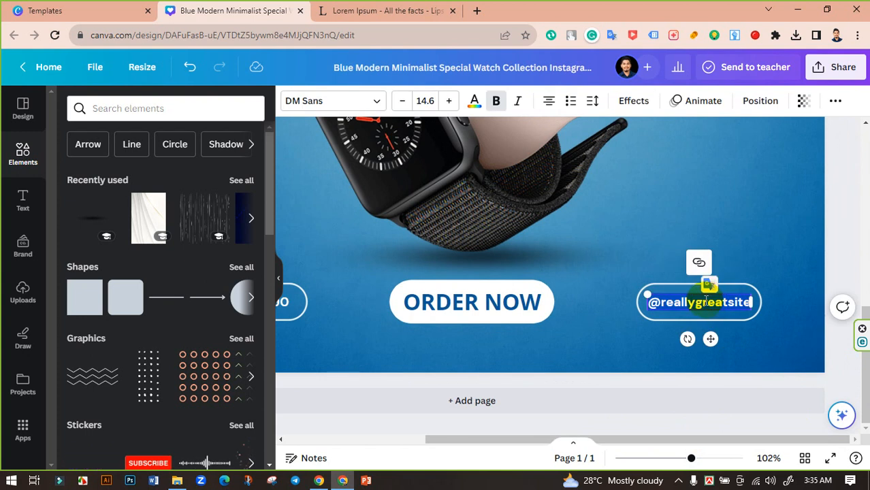
{"action": "type", "text": "W"}
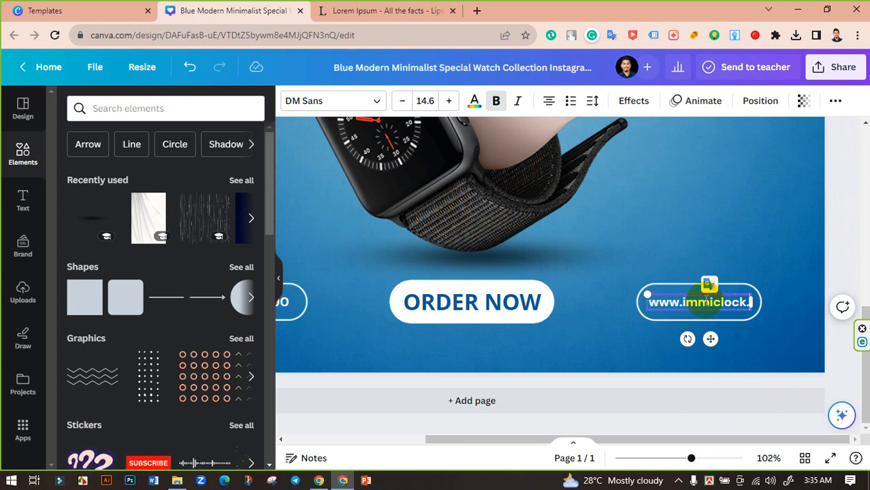
{"action": "type", "text": "com"}
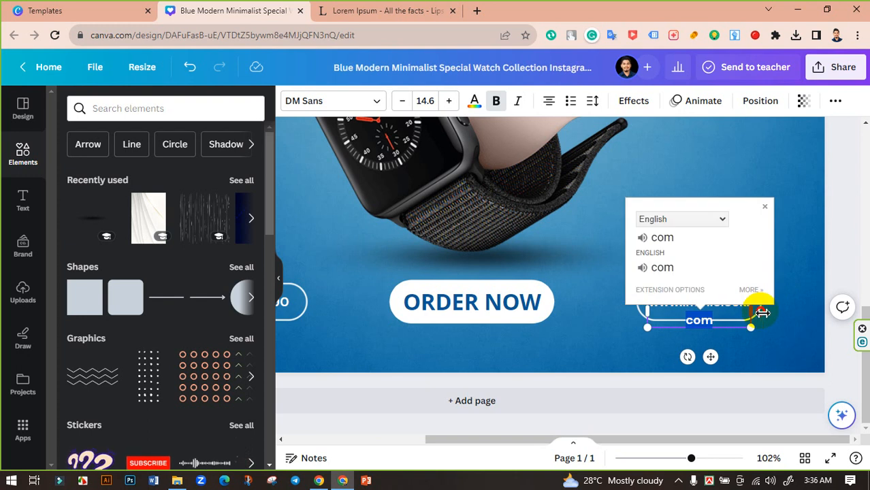
{"action": "left_click_drag", "start_coordinate": [755, 313], "coordinate": [770, 309]}
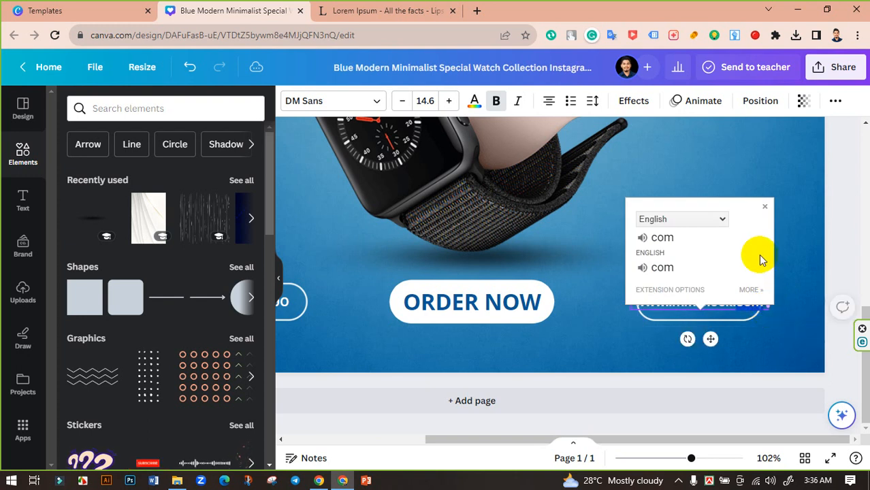
{"action": "left_click", "coordinate": [766, 208]}
{"action": "left_click", "coordinate": [738, 290]}
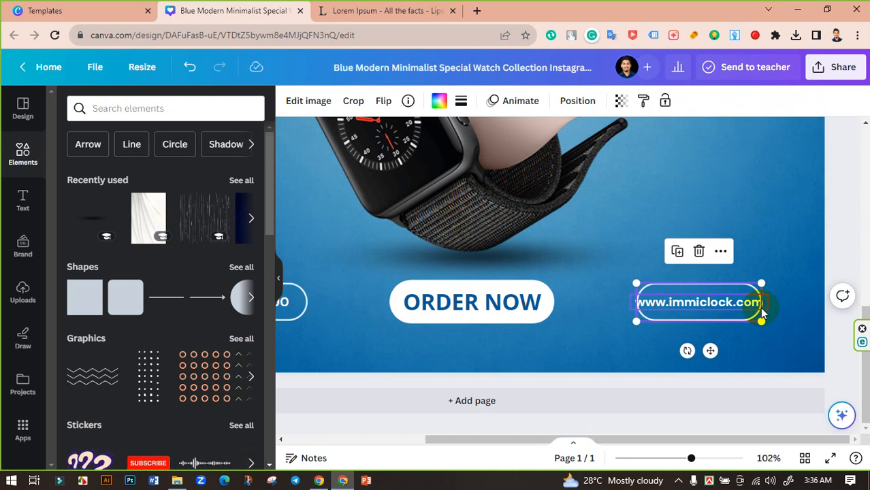
{"action": "left_click_drag", "start_coordinate": [766, 283], "coordinate": [733, 283]}
{"action": "left_click", "coordinate": [836, 248]}
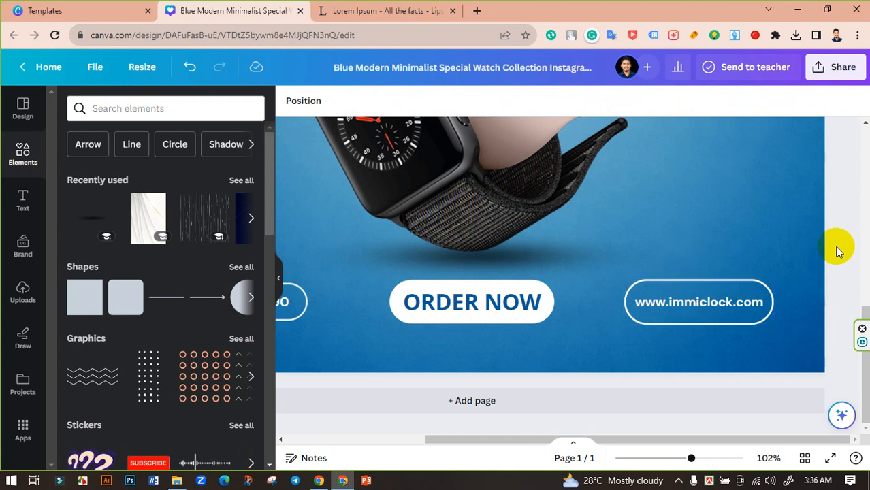
{"action": "left_click", "coordinate": [736, 279]}
{"action": "key", "text": "Delete"}
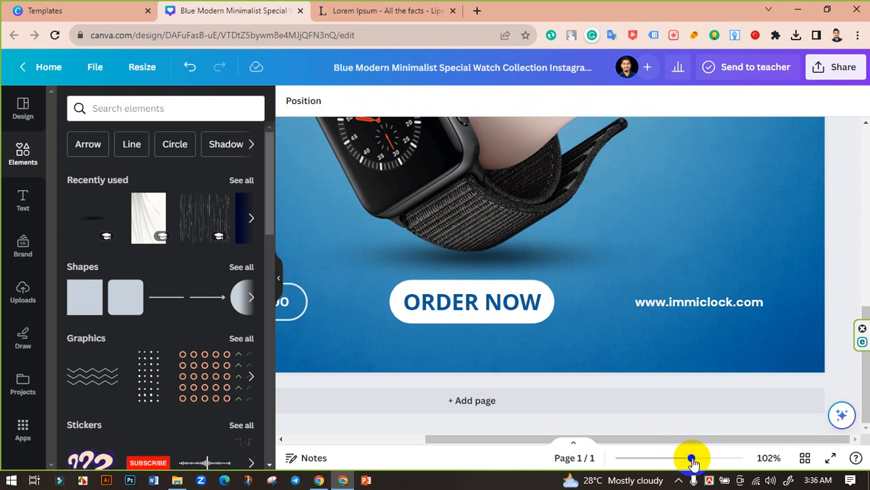
Delete the phone number text and its pill outline.
{"action": "left_click_drag", "start_coordinate": [689, 457], "coordinate": [673, 460]}
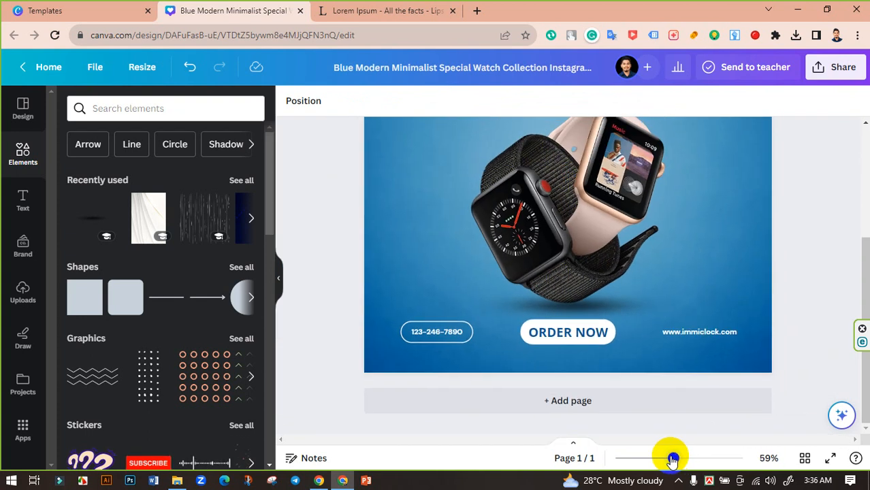
{"action": "left_click", "coordinate": [465, 328]}
{"action": "left_click", "coordinate": [428, 330]}
{"action": "key", "text": "Delete"}
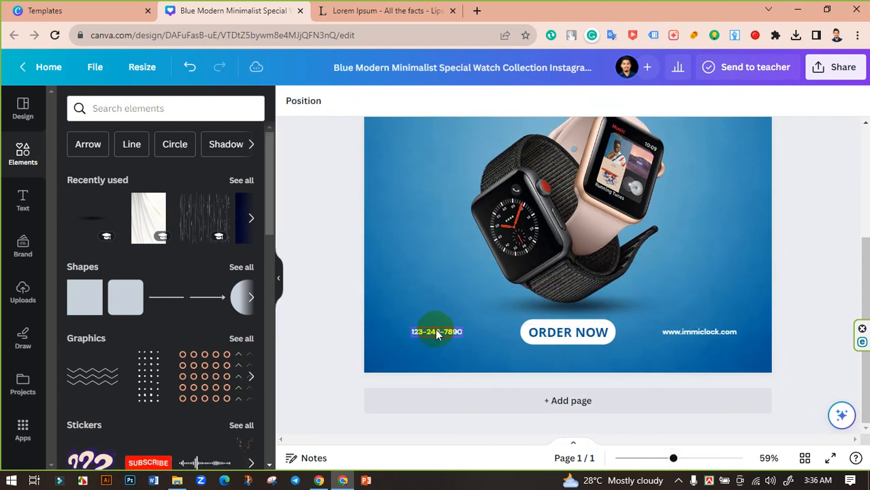
{"action": "left_click", "coordinate": [437, 332]}
{"action": "key", "text": "Delete"}
Move the website text under ORDER NOW and raise its letter spacing to 413.
{"action": "left_click_drag", "start_coordinate": [693, 331], "coordinate": [564, 345]}
{"action": "left_click", "coordinate": [592, 101]}
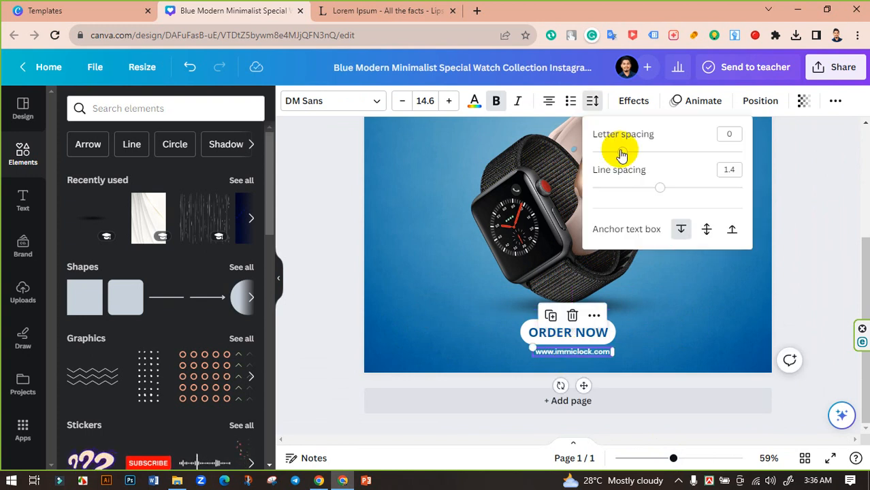
{"action": "left_click_drag", "start_coordinate": [622, 152], "coordinate": [686, 153]}
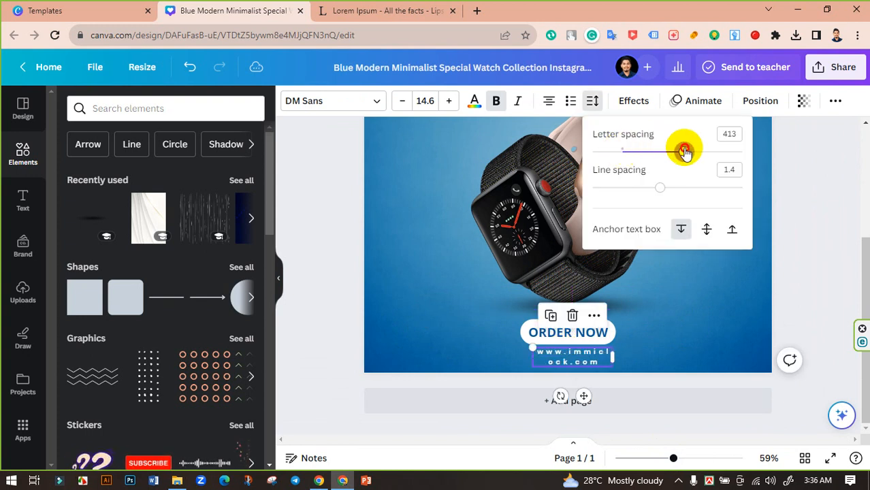
{"action": "left_click_drag", "start_coordinate": [614, 357], "coordinate": [646, 352]}
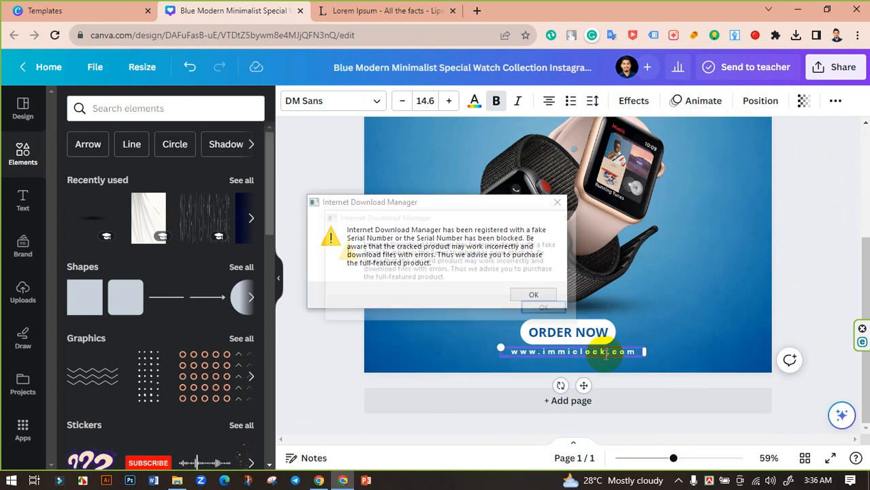
{"action": "left_click", "coordinate": [568, 216]}
{"action": "left_click", "coordinate": [557, 202]}
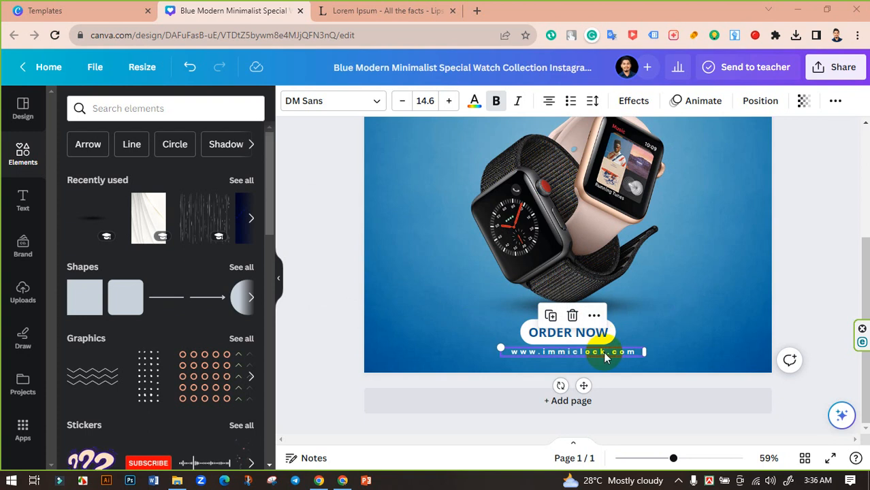
{"action": "left_click", "coordinate": [606, 353]}
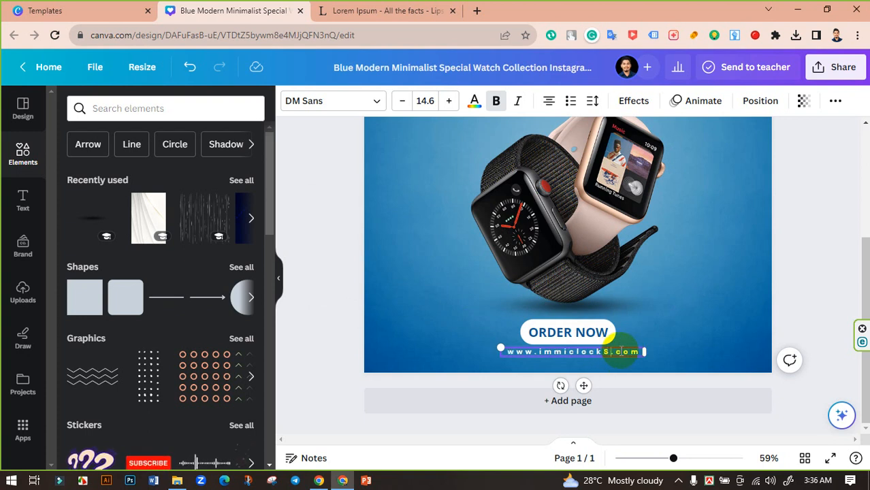
{"action": "type", "text": "ore"}
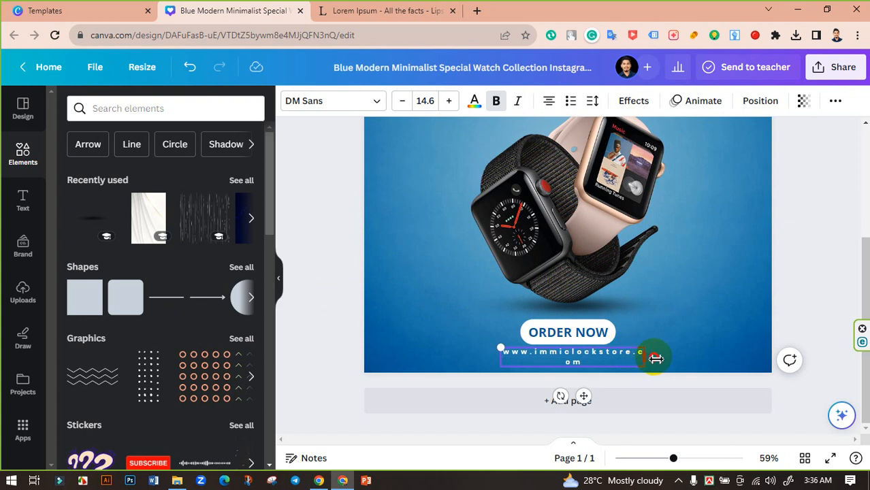
{"action": "left_click_drag", "start_coordinate": [655, 359], "coordinate": [659, 354]}
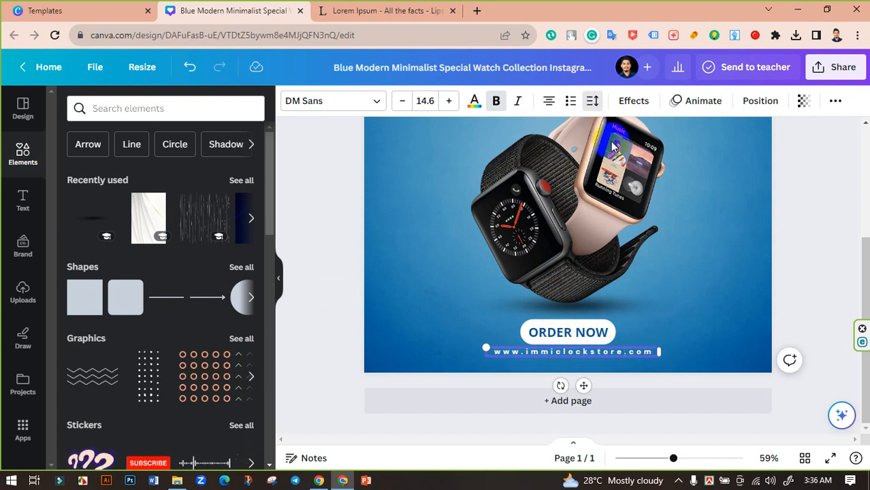
{"action": "left_click", "coordinate": [811, 243]}
{"action": "left_click", "coordinate": [629, 354]}
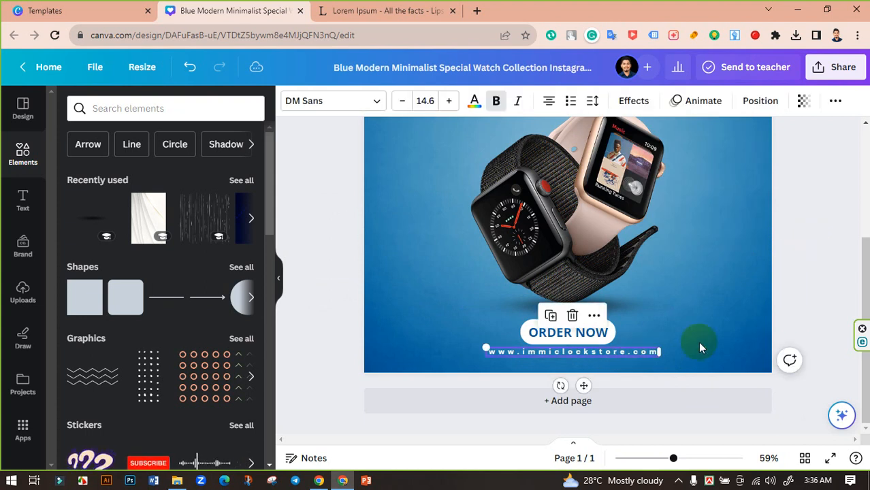
{"action": "left_click", "coordinate": [817, 281]}
{"action": "scroll", "coordinate": [821, 302], "scroll_direction": "up", "scroll_amount": 5}
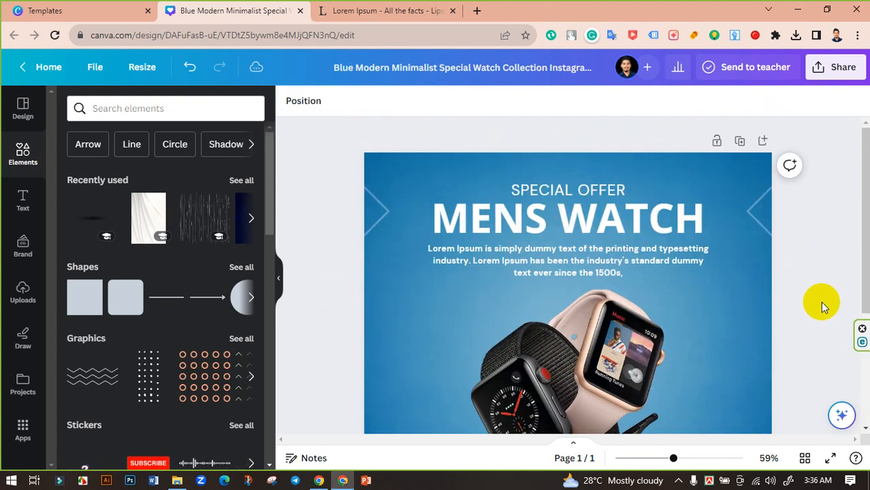
Search Elements for 'discount tag' and show all Graphics results.
{"action": "scroll", "coordinate": [820, 302], "scroll_direction": "down", "scroll_amount": 5}
{"action": "scroll", "coordinate": [674, 283], "scroll_direction": "up", "scroll_amount": 4}
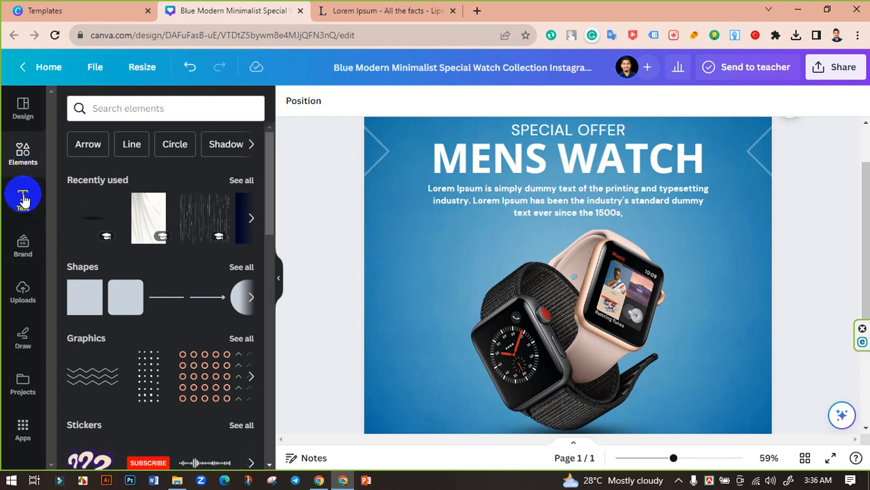
{"action": "left_click", "coordinate": [130, 114]}
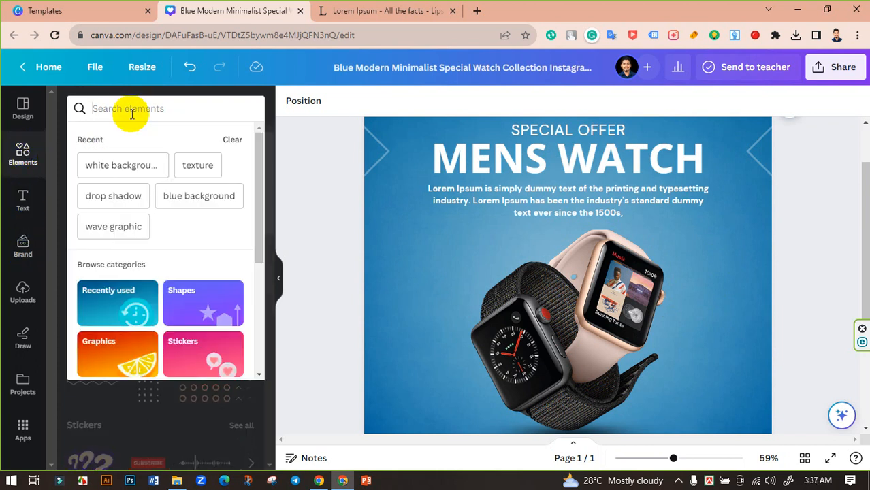
{"action": "type", "text": "discount"}
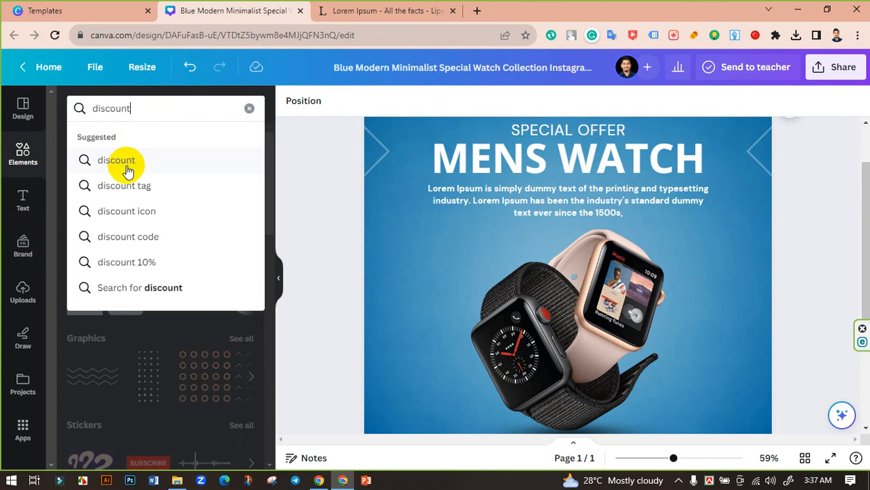
{"action": "left_click", "coordinate": [129, 185]}
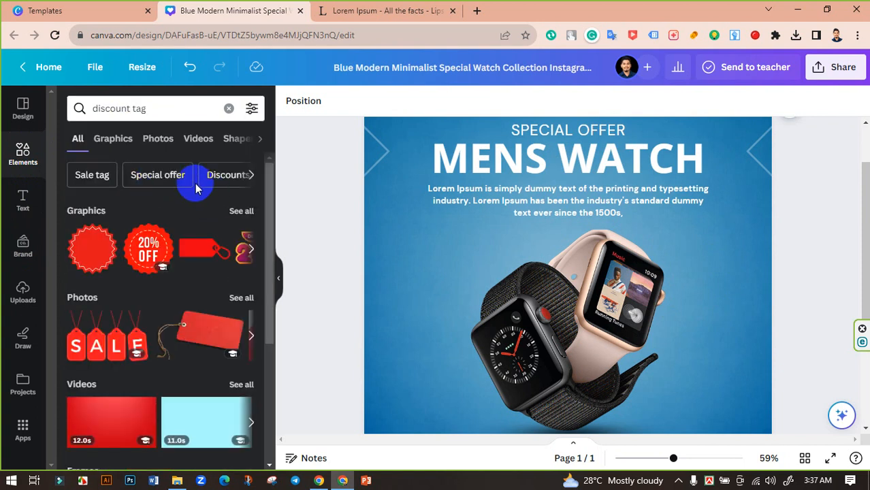
{"action": "left_click", "coordinate": [241, 211]}
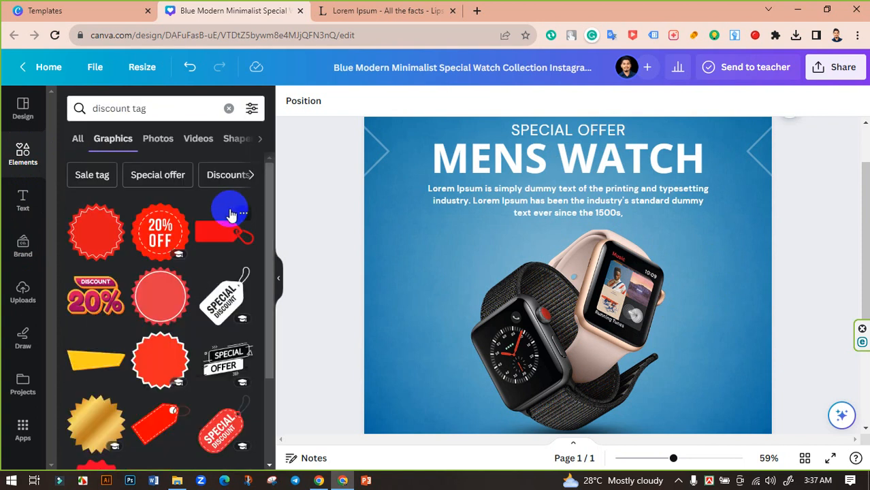
Scroll through the discount tag graphics to find a suitable tag.
{"action": "scroll", "coordinate": [144, 235], "scroll_direction": "down", "scroll_amount": 1}
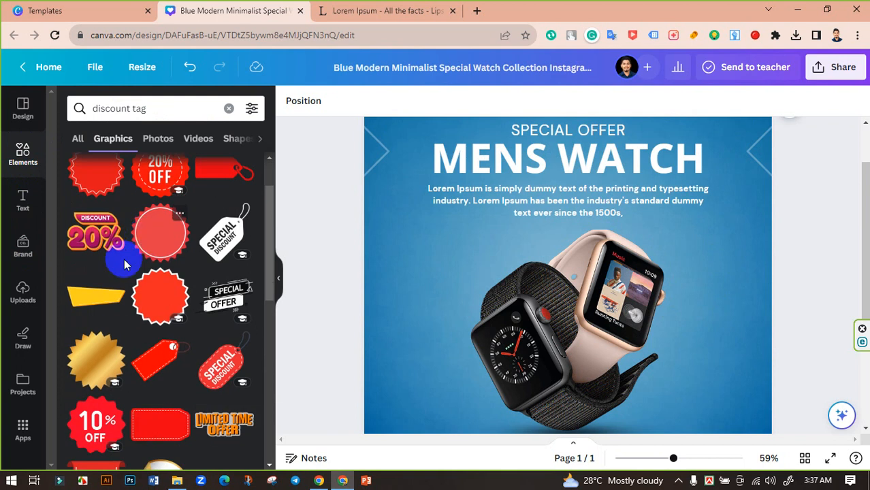
{"action": "scroll", "coordinate": [145, 267], "scroll_direction": "down", "scroll_amount": 1}
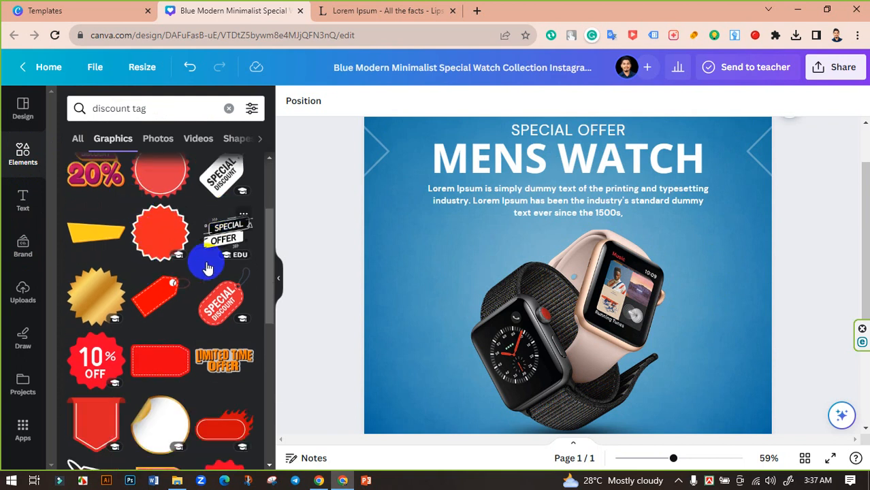
{"action": "scroll", "coordinate": [151, 291], "scroll_direction": "down", "scroll_amount": 1}
{"action": "scroll", "coordinate": [204, 286], "scroll_direction": "down", "scroll_amount": 2}
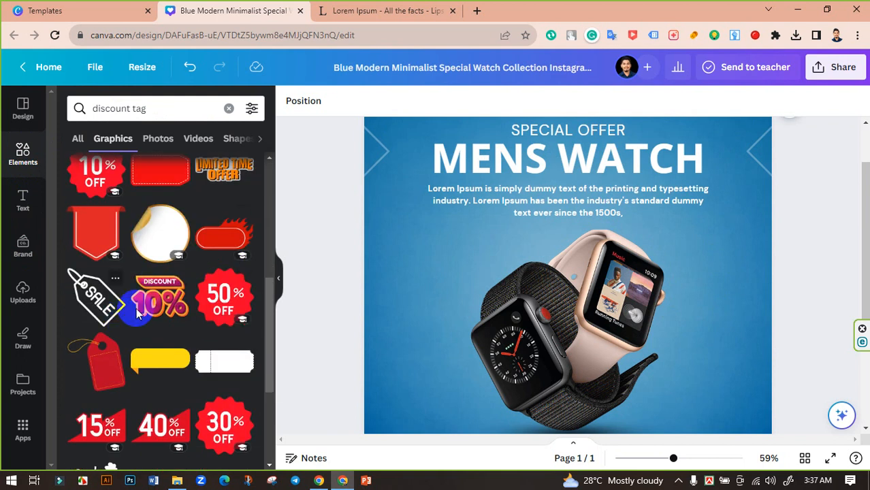
{"action": "scroll", "coordinate": [144, 296], "scroll_direction": "down", "scroll_amount": 3}
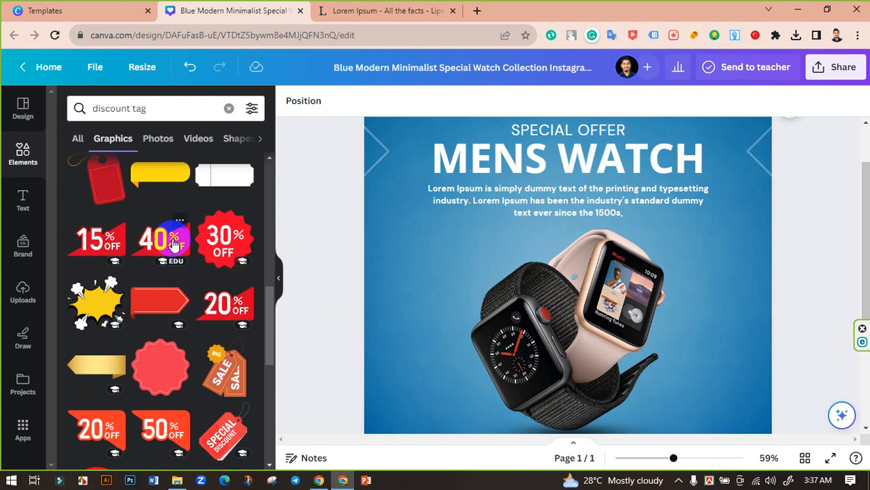
{"action": "scroll", "coordinate": [172, 245], "scroll_direction": "down", "scroll_amount": 4}
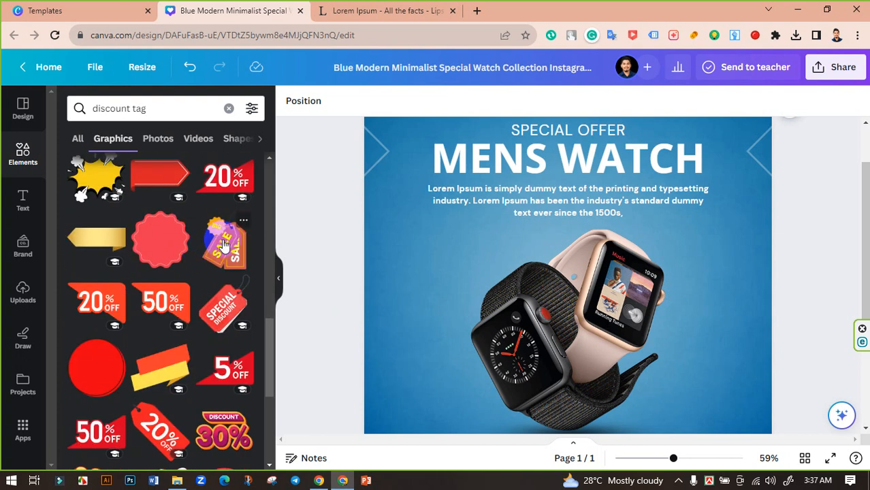
{"action": "scroll", "coordinate": [116, 252], "scroll_direction": "down", "scroll_amount": 1}
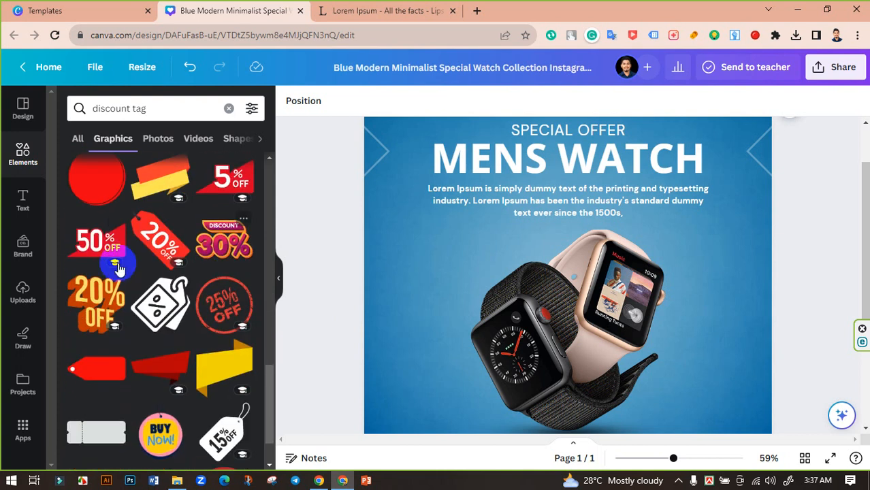
{"action": "scroll", "coordinate": [204, 262], "scroll_direction": "down", "scroll_amount": 1}
{"action": "scroll", "coordinate": [208, 262], "scroll_direction": "down", "scroll_amount": 3}
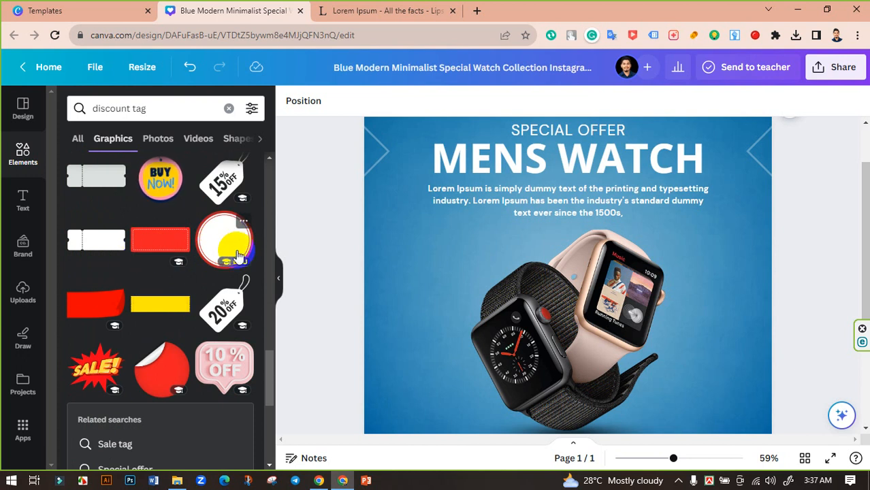
{"action": "scroll", "coordinate": [200, 277], "scroll_direction": "down", "scroll_amount": 3}
{"action": "scroll", "coordinate": [204, 310], "scroll_direction": "up", "scroll_amount": 3}
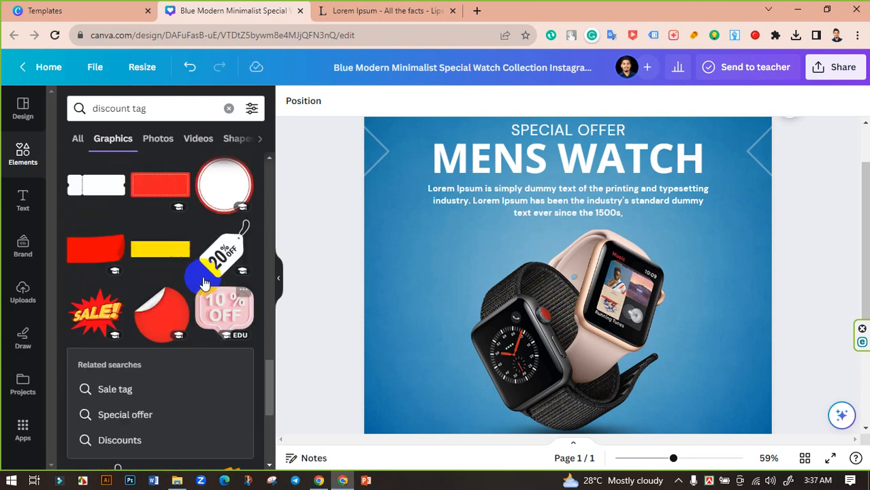
{"action": "scroll", "coordinate": [222, 298], "scroll_direction": "down", "scroll_amount": 2}
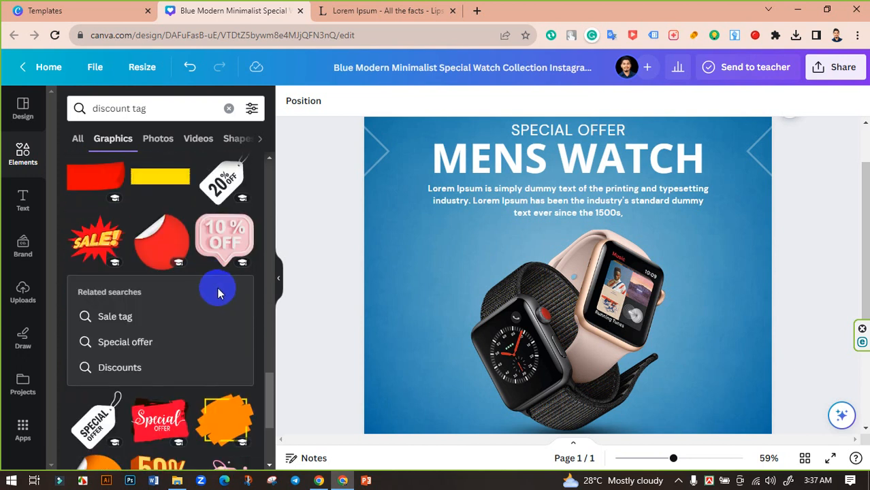
{"action": "scroll", "coordinate": [223, 278], "scroll_direction": "down", "scroll_amount": 3}
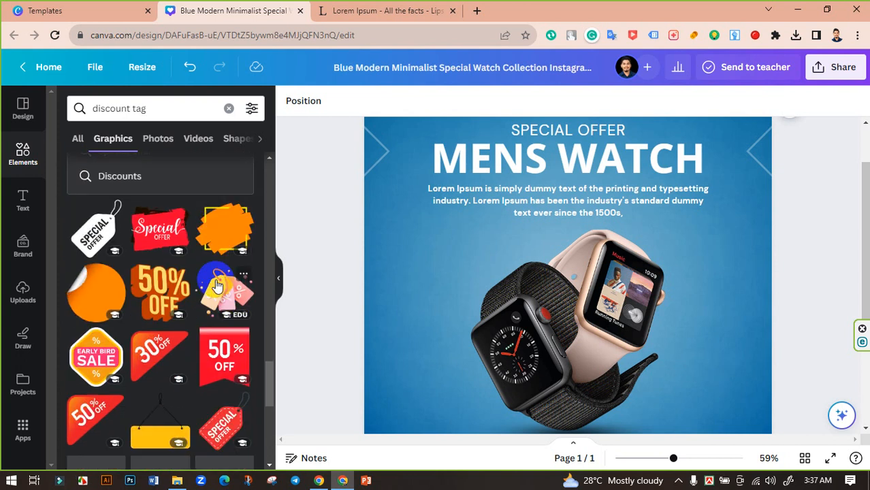
{"action": "scroll", "coordinate": [213, 293], "scroll_direction": "down", "scroll_amount": 3}
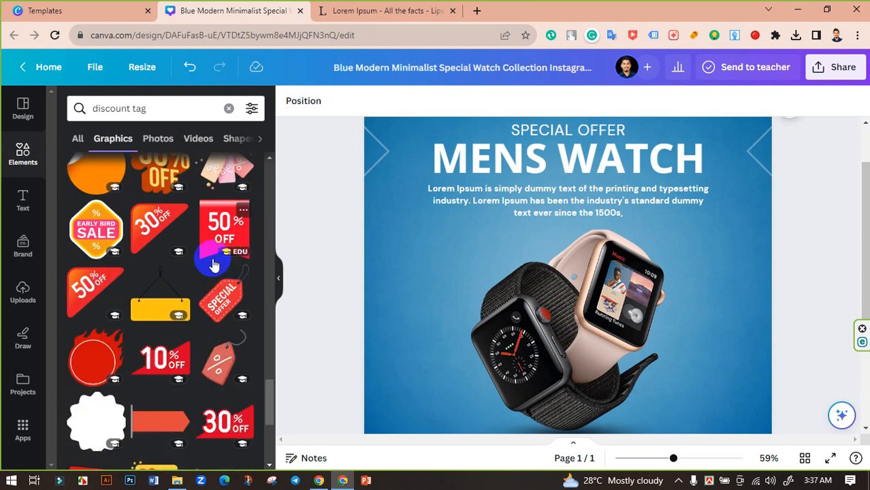
{"action": "scroll", "coordinate": [214, 264], "scroll_direction": "down", "scroll_amount": 1}
{"action": "scroll", "coordinate": [215, 269], "scroll_direction": "down", "scroll_amount": 2}
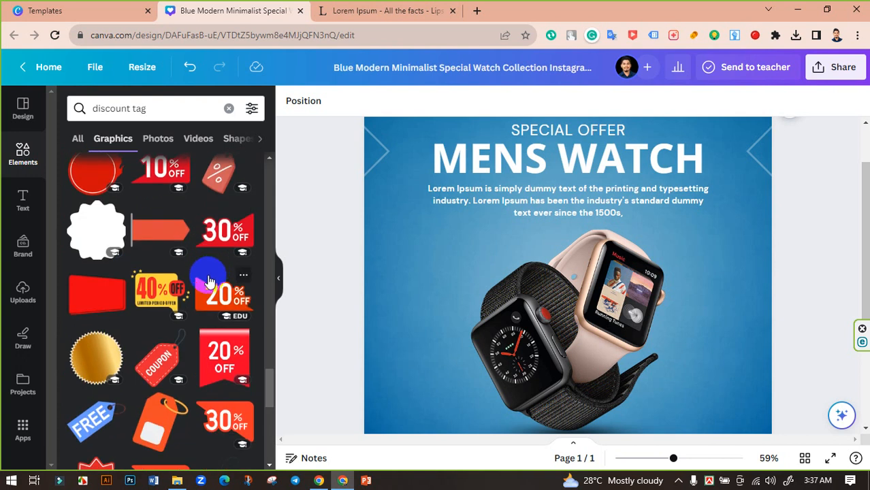
{"action": "scroll", "coordinate": [209, 281], "scroll_direction": "down", "scroll_amount": 1}
{"action": "scroll", "coordinate": [204, 240], "scroll_direction": "down", "scroll_amount": 1}
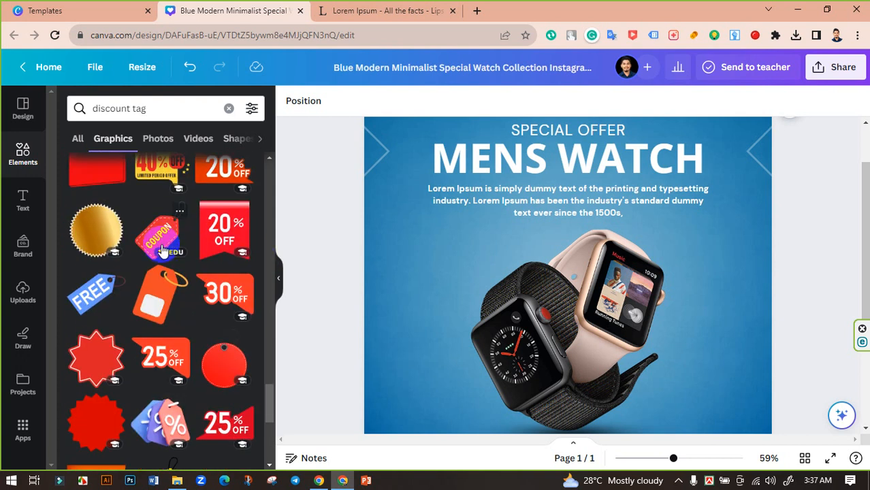
{"action": "scroll", "coordinate": [158, 252], "scroll_direction": "down", "scroll_amount": 2}
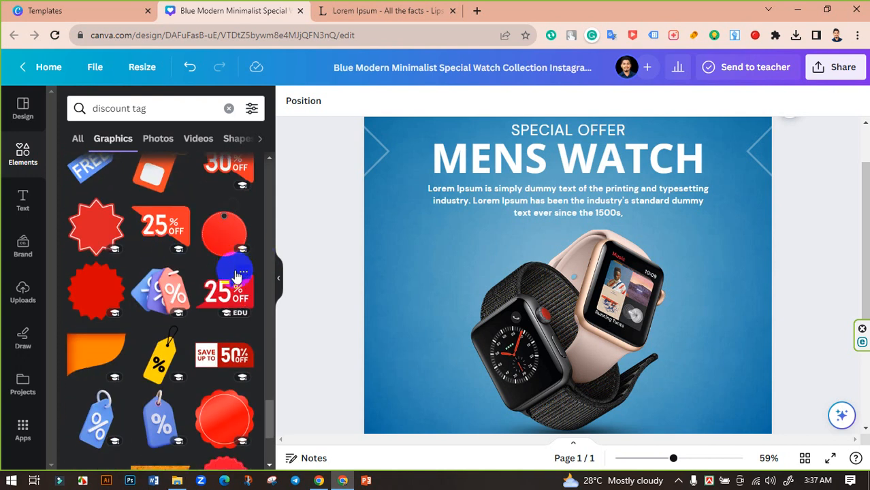
{"action": "scroll", "coordinate": [233, 276], "scroll_direction": "down", "scroll_amount": 1}
{"action": "scroll", "coordinate": [235, 268], "scroll_direction": "down", "scroll_amount": 1}
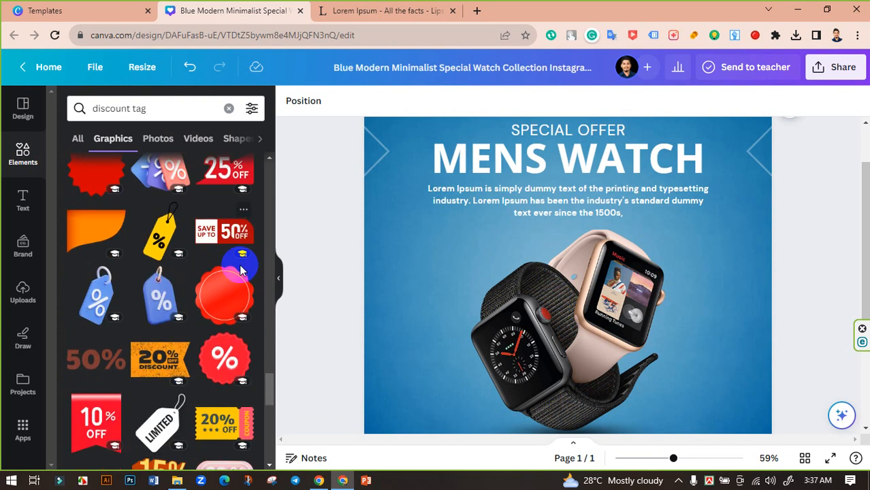
{"action": "scroll", "coordinate": [197, 252], "scroll_direction": "up", "scroll_amount": 1}
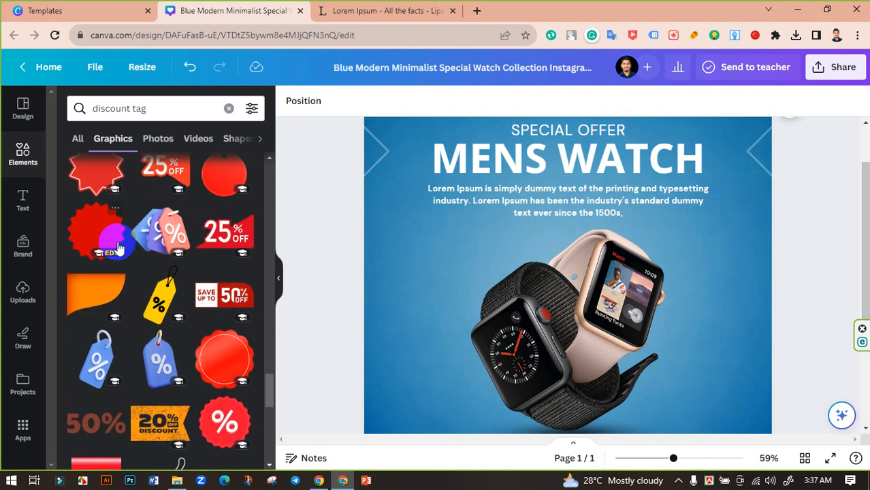
{"action": "scroll", "coordinate": [208, 224], "scroll_direction": "up", "scroll_amount": 2}
{"action": "scroll", "coordinate": [149, 245], "scroll_direction": "down", "scroll_amount": 5}
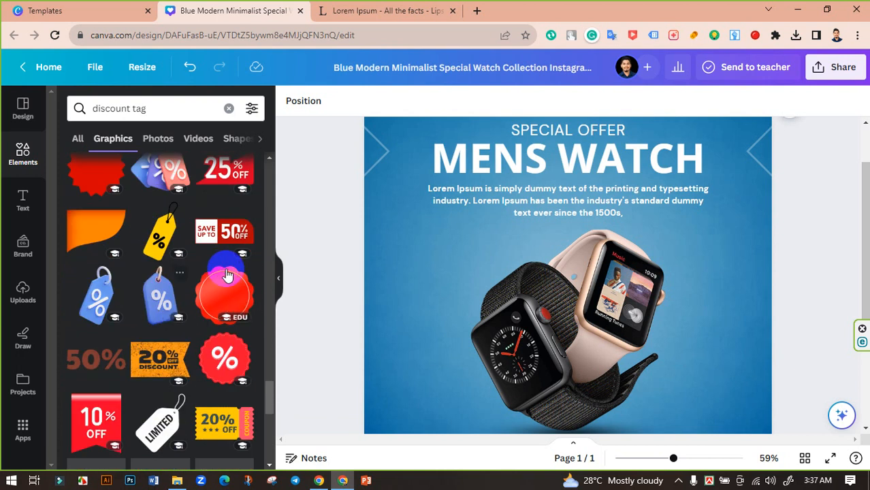
{"action": "scroll", "coordinate": [139, 256], "scroll_direction": "up", "scroll_amount": 1}
{"action": "scroll", "coordinate": [236, 255], "scroll_direction": "down", "scroll_amount": 1}
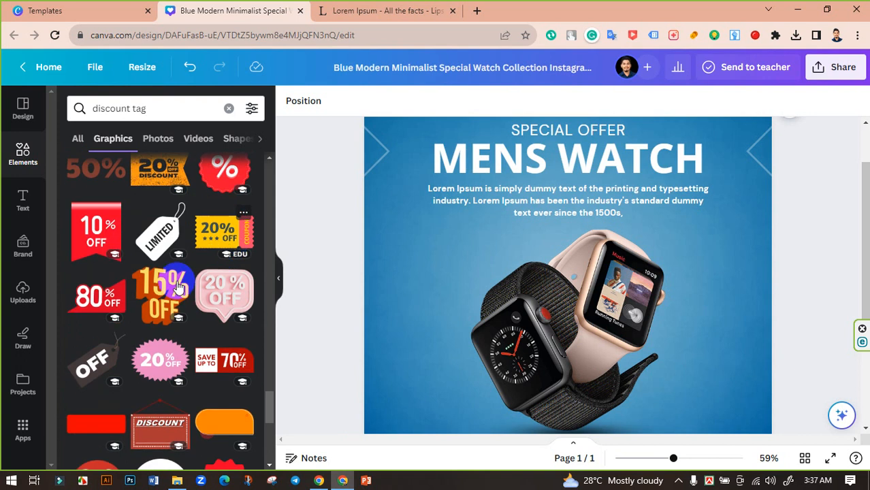
{"action": "scroll", "coordinate": [113, 296], "scroll_direction": "down", "scroll_amount": 2}
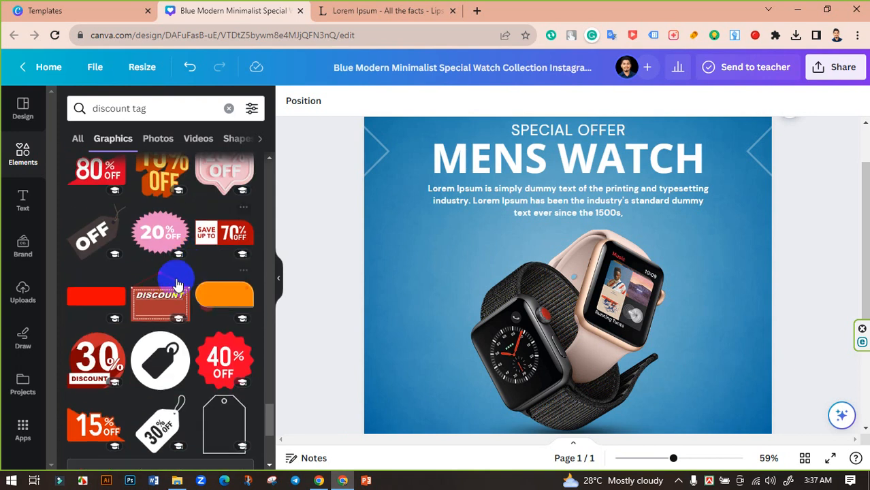
{"action": "scroll", "coordinate": [164, 269], "scroll_direction": "down", "scroll_amount": 3}
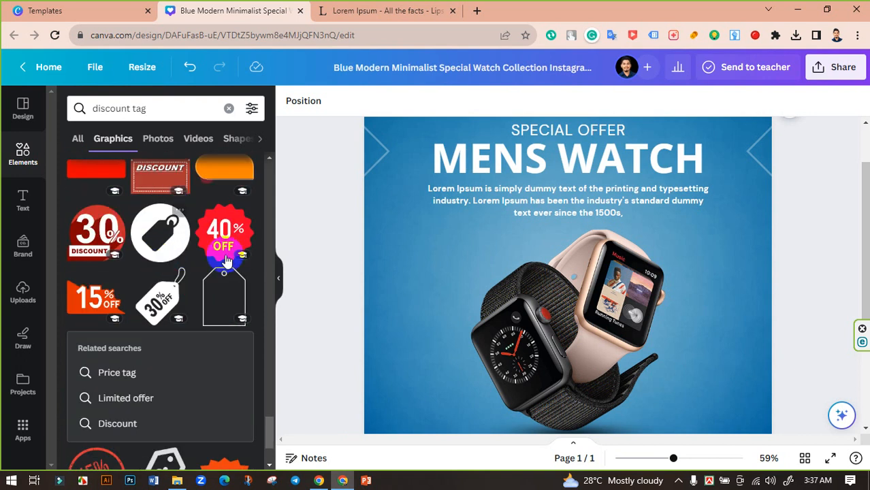
{"action": "scroll", "coordinate": [194, 252], "scroll_direction": "down", "scroll_amount": 5}
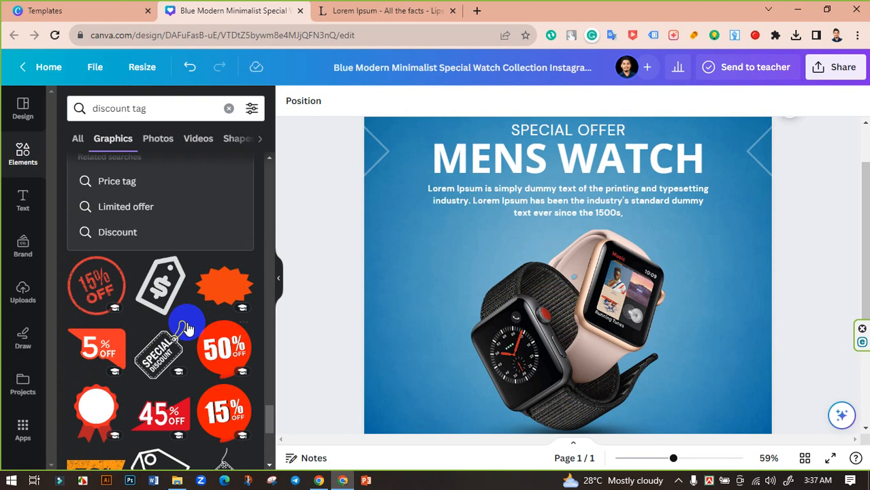
{"action": "scroll", "coordinate": [184, 270], "scroll_direction": "down", "scroll_amount": 2}
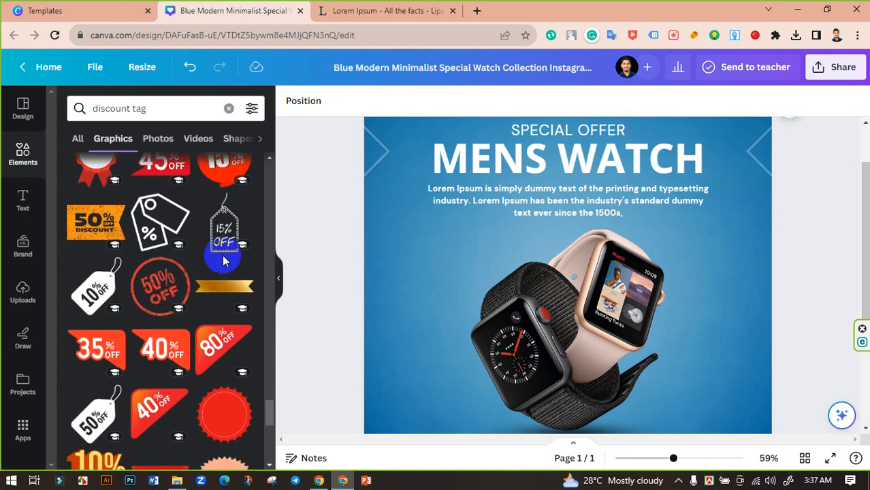
{"action": "scroll", "coordinate": [223, 261], "scroll_direction": "down", "scroll_amount": 2}
{"action": "scroll", "coordinate": [232, 253], "scroll_direction": "down", "scroll_amount": 1}
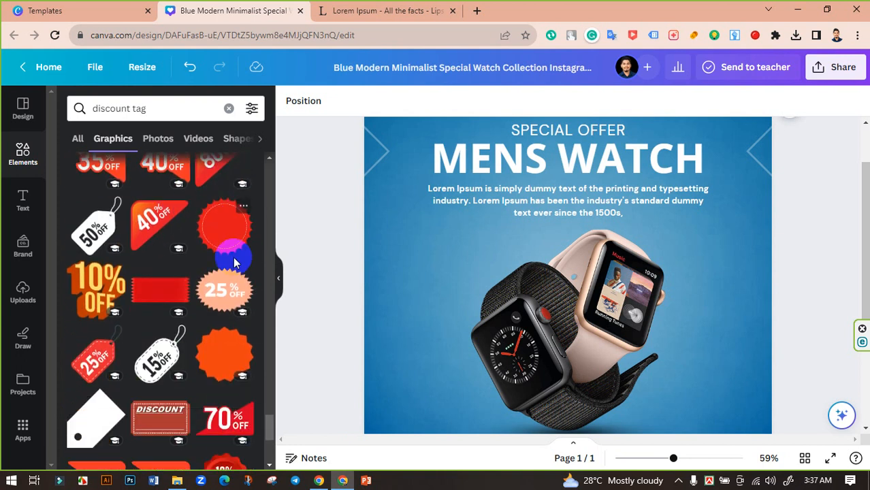
{"action": "scroll", "coordinate": [224, 272], "scroll_direction": "down", "scroll_amount": 1}
{"action": "scroll", "coordinate": [228, 276], "scroll_direction": "down", "scroll_amount": 2}
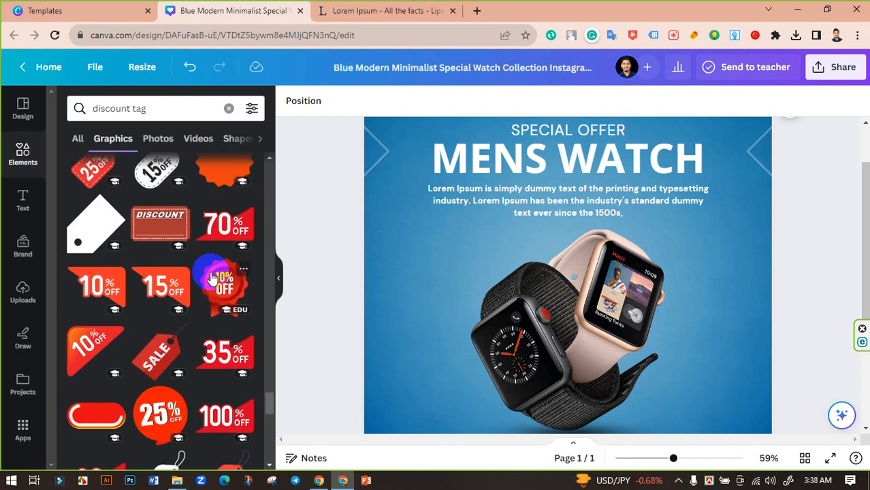
{"action": "scroll", "coordinate": [218, 277], "scroll_direction": "up", "scroll_amount": 1}
{"action": "scroll", "coordinate": [225, 243], "scroll_direction": "down", "scroll_amount": 1}
{"action": "scroll", "coordinate": [205, 258], "scroll_direction": "down", "scroll_amount": 1}
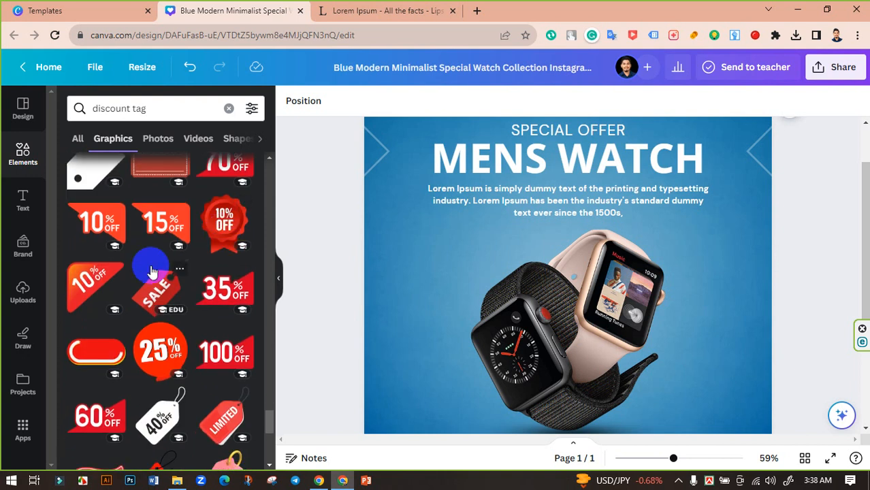
{"action": "scroll", "coordinate": [163, 279], "scroll_direction": "down", "scroll_amount": 2}
{"action": "scroll", "coordinate": [212, 288], "scroll_direction": "down", "scroll_amount": 1}
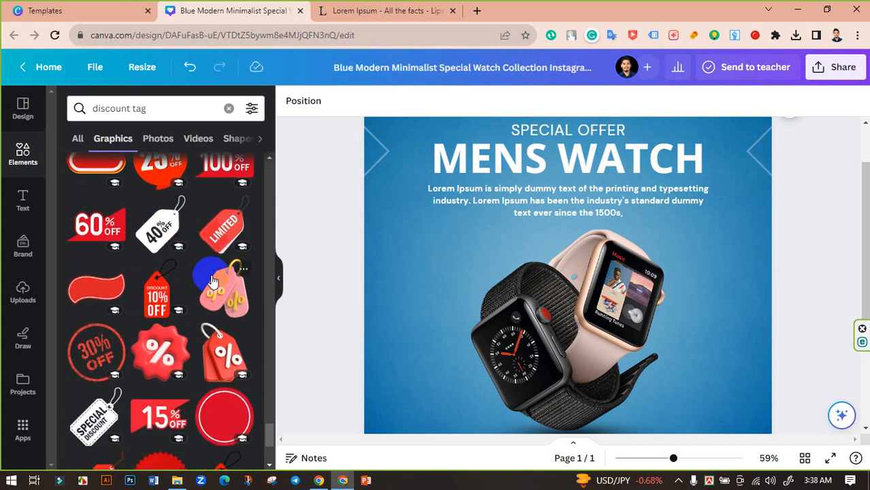
{"action": "scroll", "coordinate": [213, 288], "scroll_direction": "down", "scroll_amount": 1}
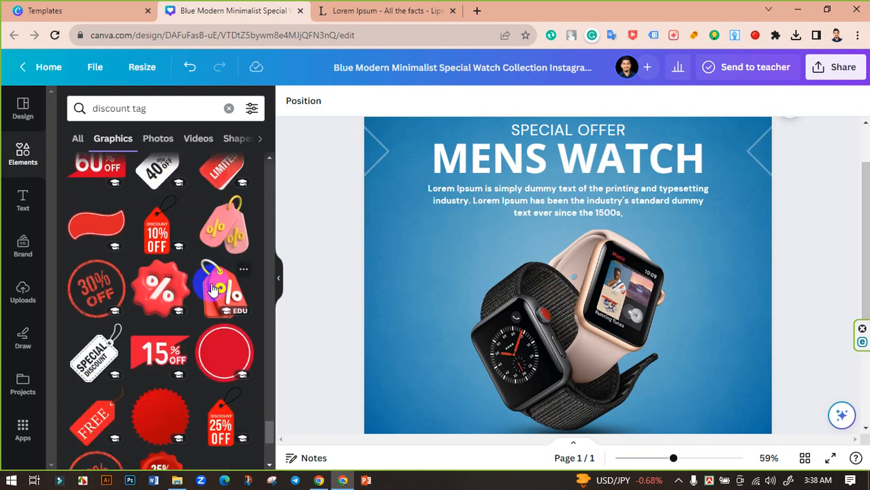
{"action": "scroll", "coordinate": [219, 286], "scroll_direction": "down", "scroll_amount": 2}
{"action": "scroll", "coordinate": [219, 291], "scroll_direction": "down", "scroll_amount": 2}
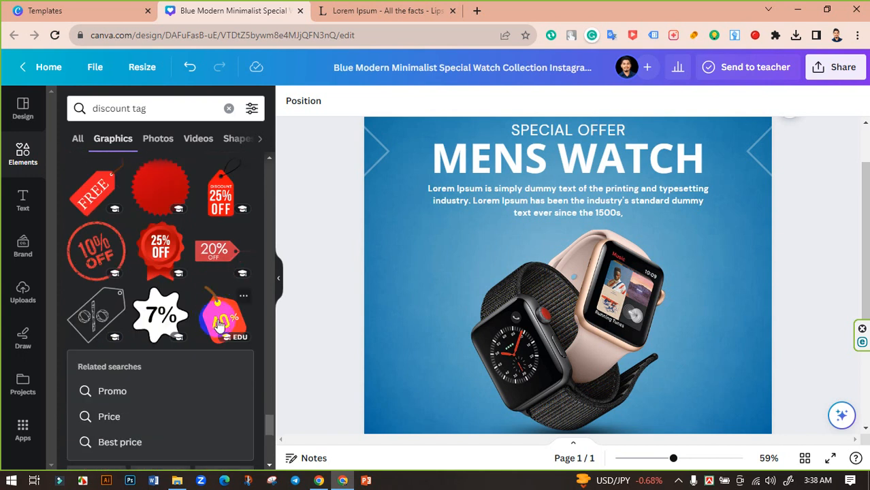
Add the red DISCOUNT 25% OFF tag, shrink it, and place it left of the watches.
{"action": "left_click", "coordinate": [217, 204]}
{"action": "left_click_drag", "start_coordinate": [559, 296], "coordinate": [448, 371]}
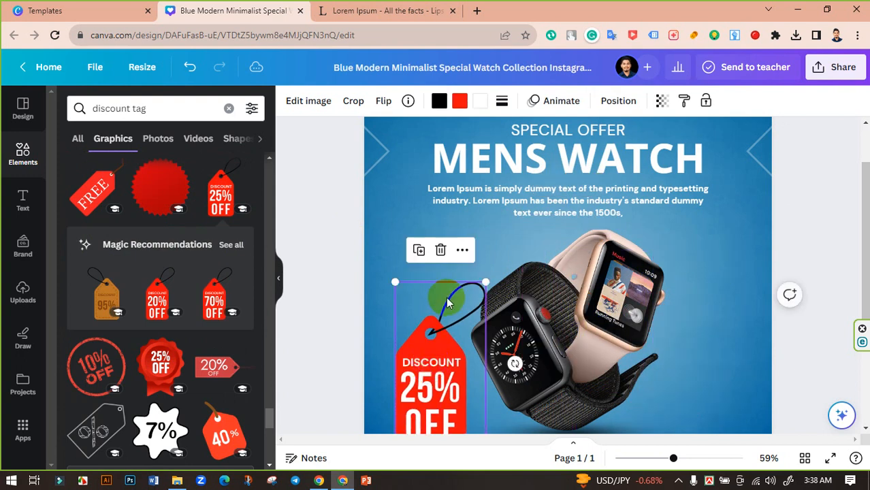
{"action": "scroll", "coordinate": [451, 315], "scroll_direction": "down", "scroll_amount": 2}
{"action": "left_click_drag", "start_coordinate": [395, 318], "coordinate": [427, 253]}
{"action": "left_click_drag", "start_coordinate": [447, 226], "coordinate": [427, 230]}
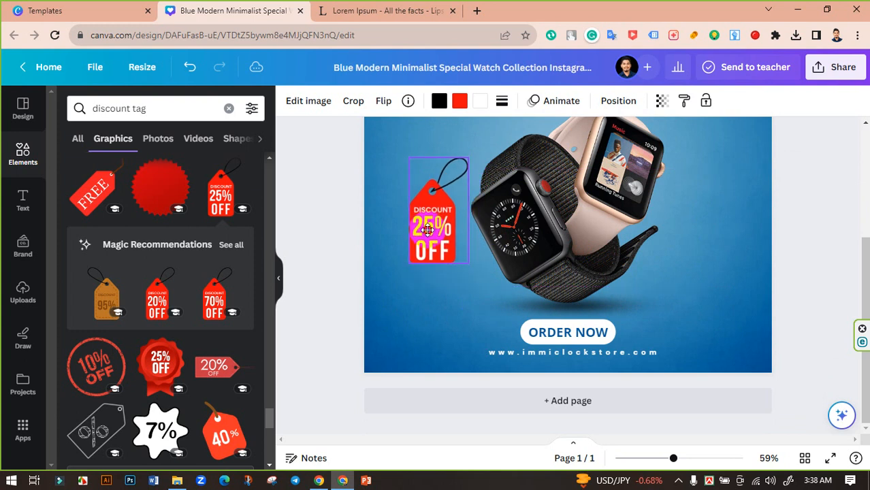
{"action": "left_click_drag", "start_coordinate": [158, 110], "coordinate": [4, 109]}
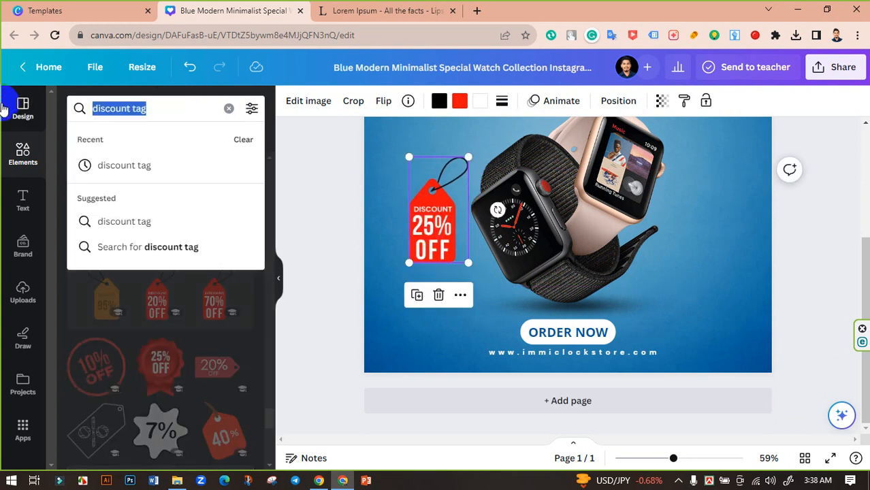
Search graphics for 'pin' and add the gold pin graphic.
{"action": "type", "text": "pin"}
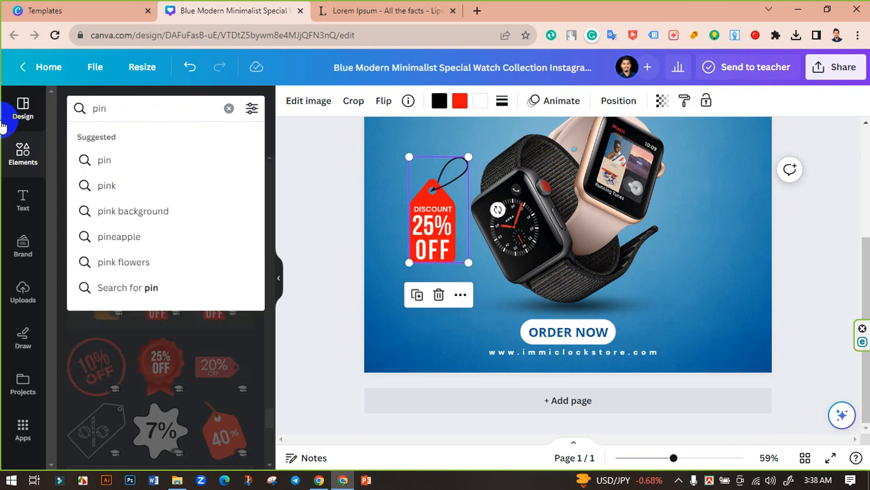
{"action": "left_click", "coordinate": [105, 158]}
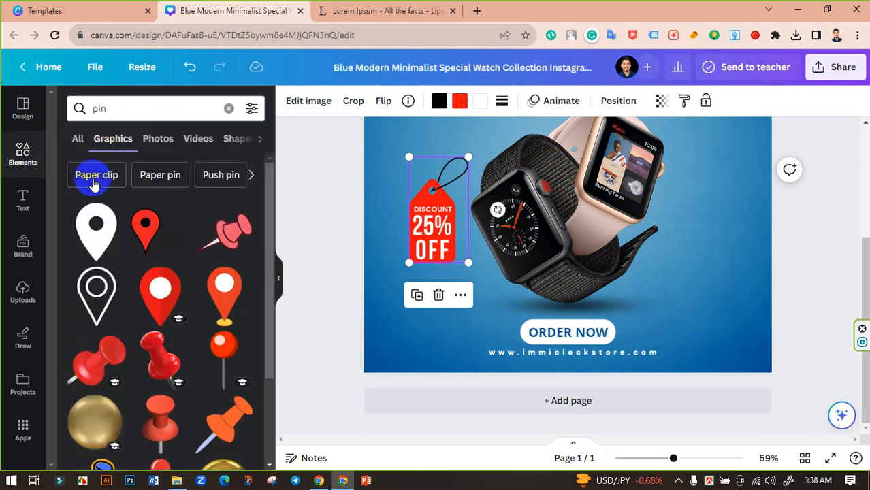
{"action": "scroll", "coordinate": [163, 239], "scroll_direction": "down", "scroll_amount": 4}
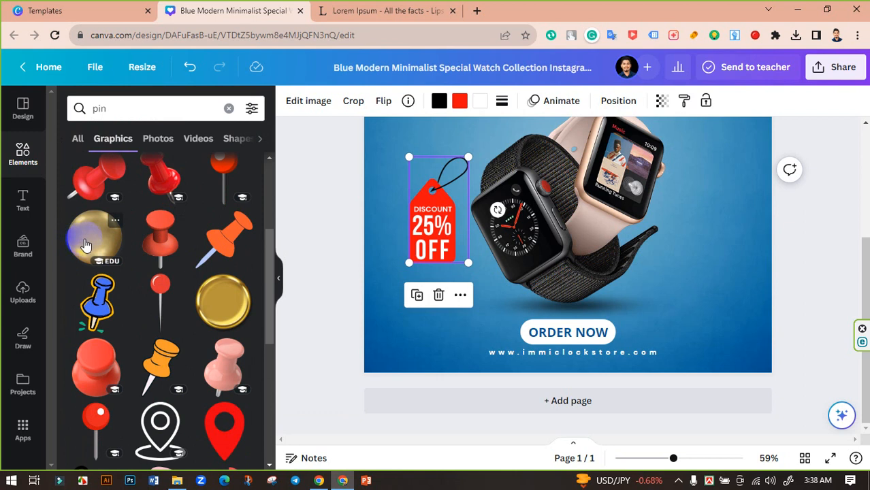
{"action": "scroll", "coordinate": [204, 269], "scroll_direction": "down", "scroll_amount": 10}
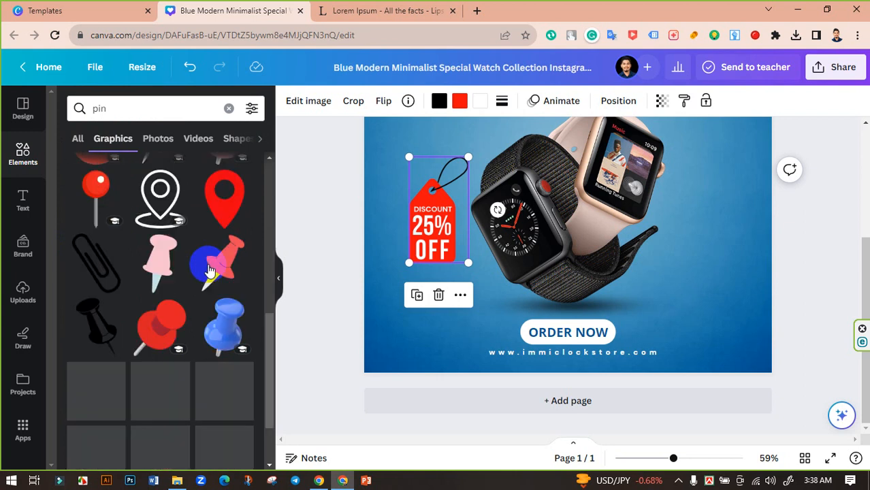
{"action": "scroll", "coordinate": [206, 273], "scroll_direction": "down", "scroll_amount": 3}
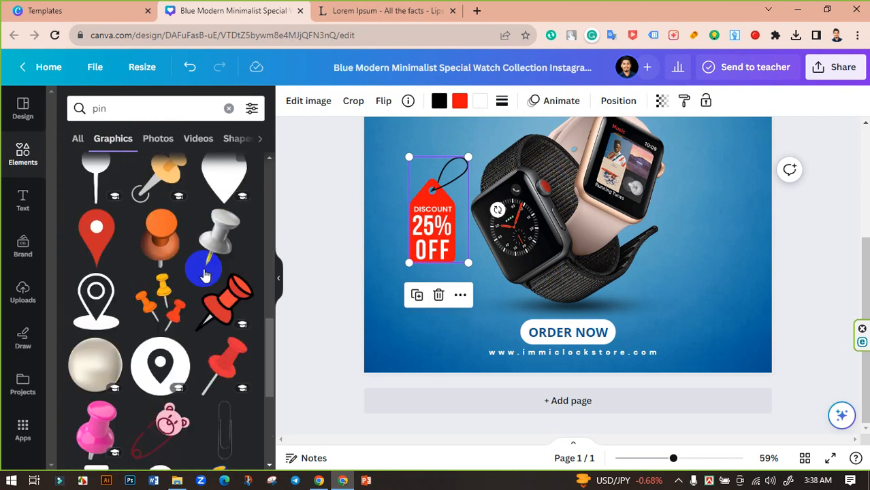
{"action": "scroll", "coordinate": [170, 276], "scroll_direction": "down", "scroll_amount": 5}
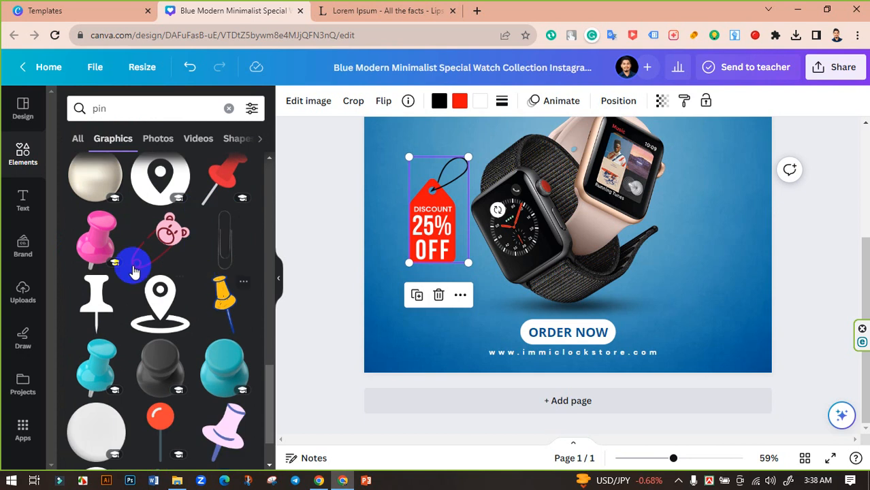
{"action": "scroll", "coordinate": [158, 272], "scroll_direction": "up", "scroll_amount": 2}
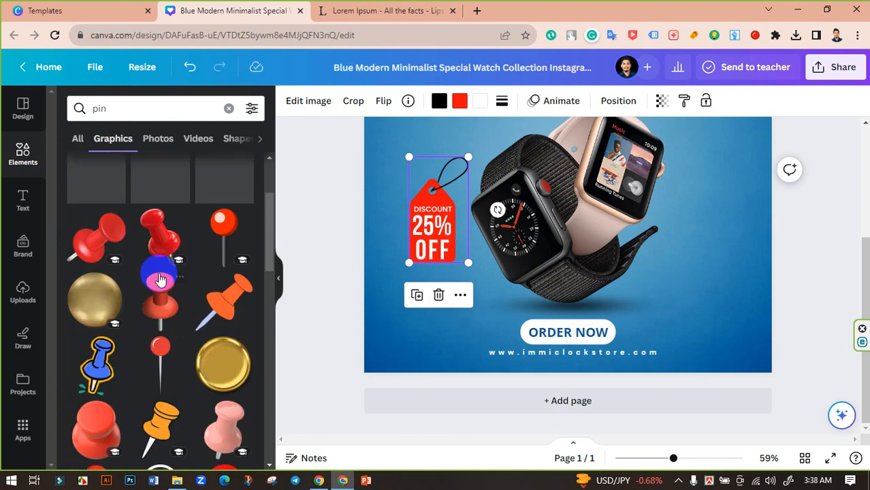
{"action": "left_click", "coordinate": [227, 368]}
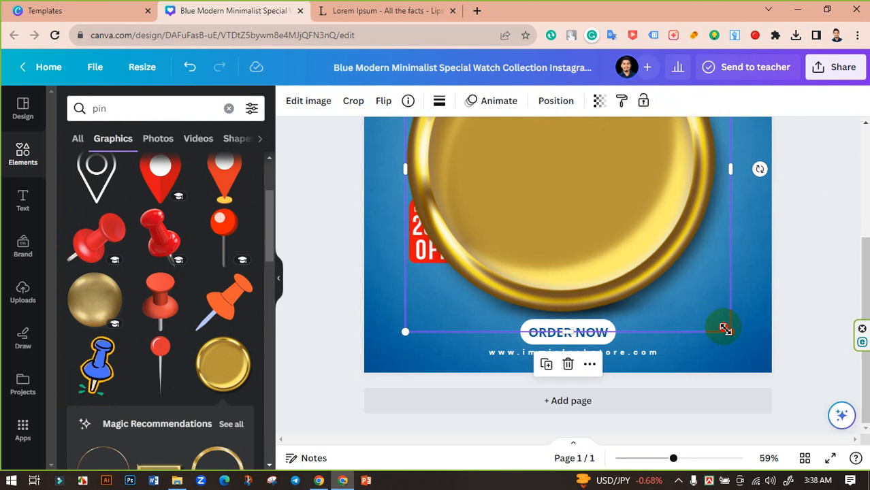
Shrink the gold pin and position it on the discount tag's string.
{"action": "left_click_drag", "start_coordinate": [725, 330], "coordinate": [454, 167]}
{"action": "left_click", "coordinate": [329, 173]}
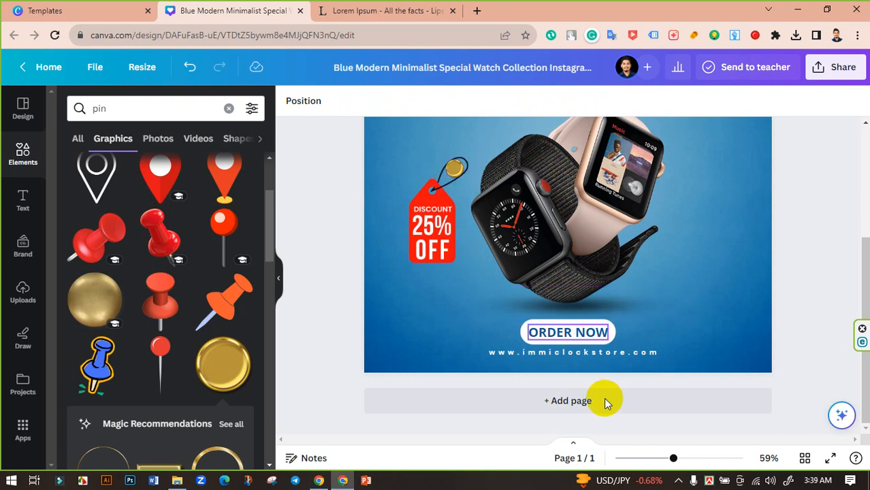
{"action": "left_click_drag", "start_coordinate": [673, 458], "coordinate": [688, 458]}
{"action": "scroll", "coordinate": [430, 235], "scroll_direction": "up", "scroll_amount": 5}
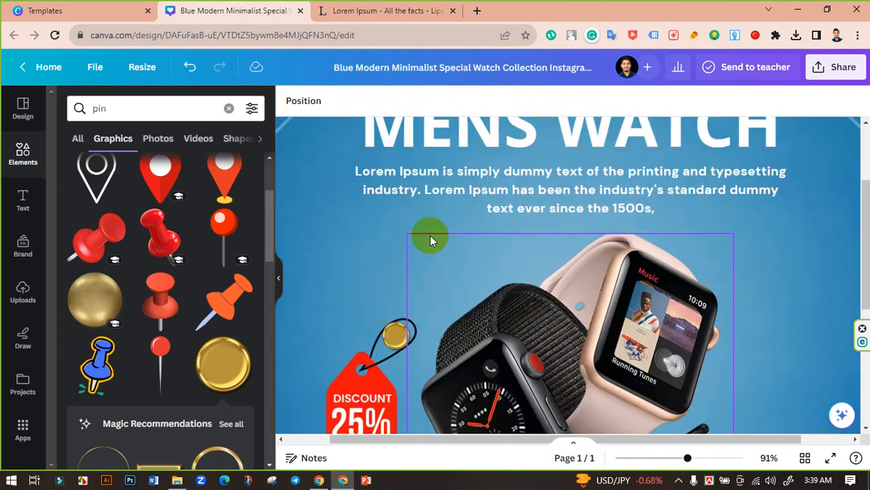
{"action": "left_click", "coordinate": [398, 400]}
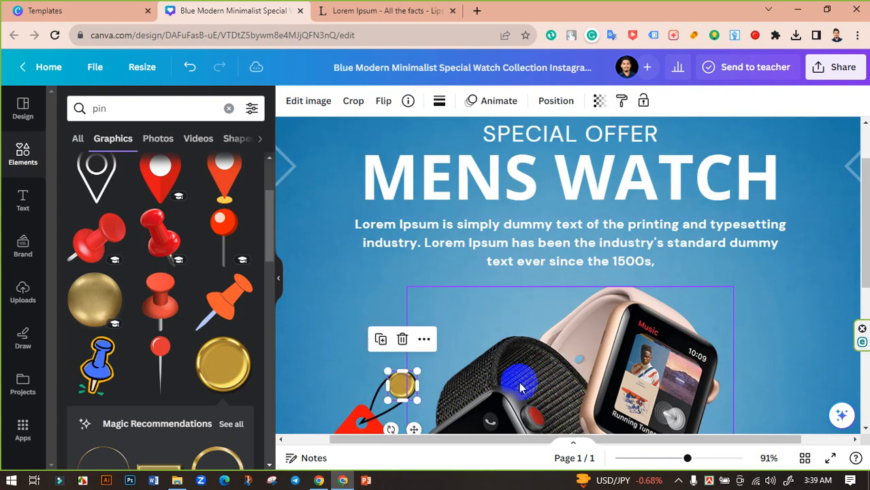
{"action": "scroll", "coordinate": [520, 379], "scroll_direction": "down", "scroll_amount": 2}
{"action": "left_click_drag", "start_coordinate": [688, 459], "coordinate": [673, 458]}
Change the discount tag's red fill to dark blue and its black string to white.
{"action": "left_click", "coordinate": [428, 359]}
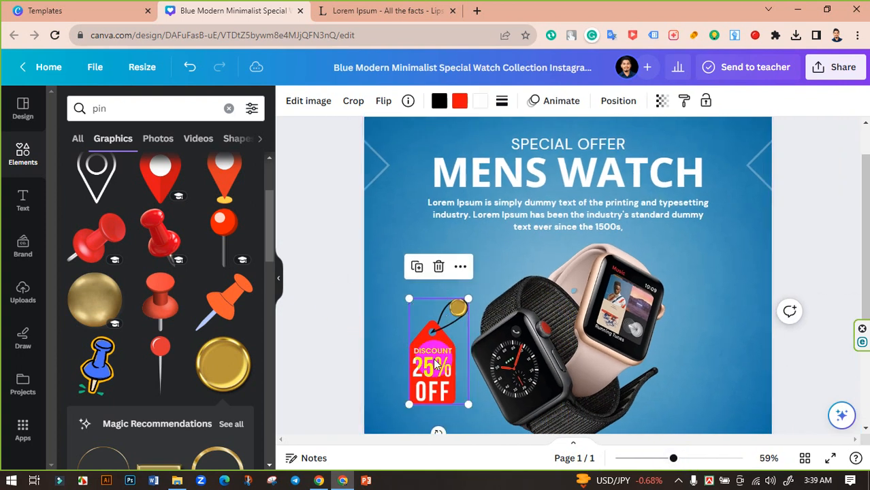
{"action": "left_click", "coordinate": [459, 102]}
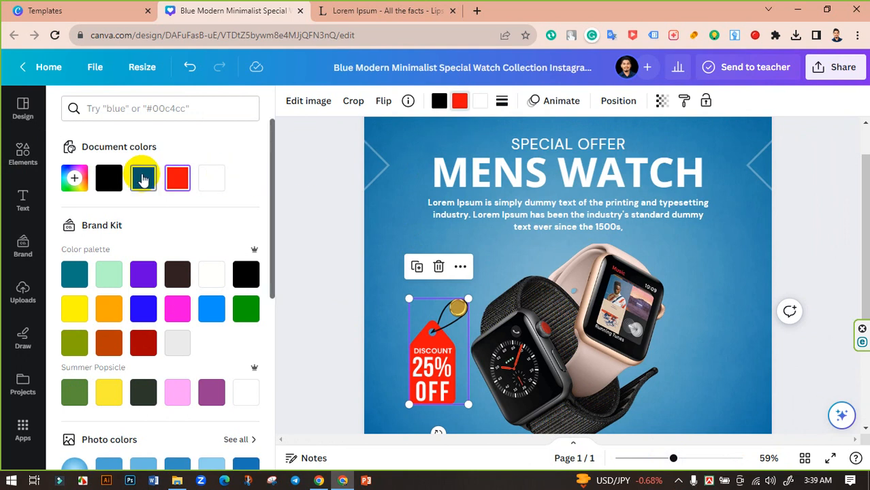
{"action": "left_click", "coordinate": [143, 178]}
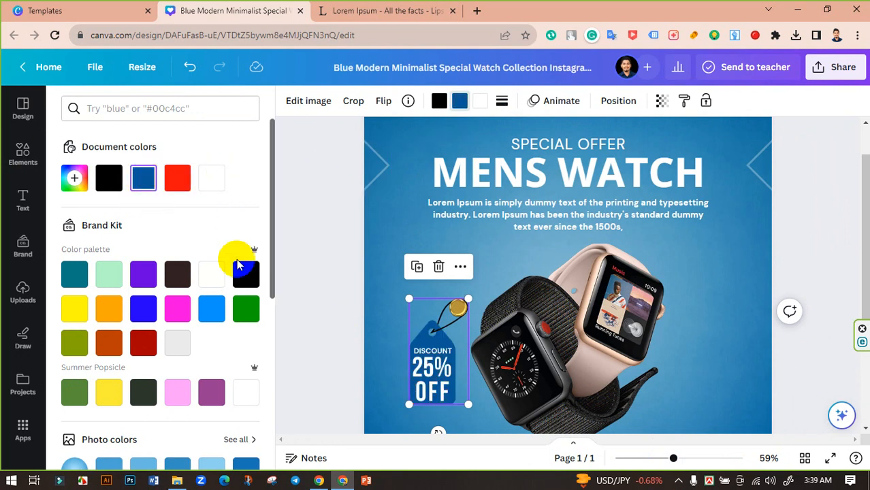
{"action": "left_click", "coordinate": [319, 237]}
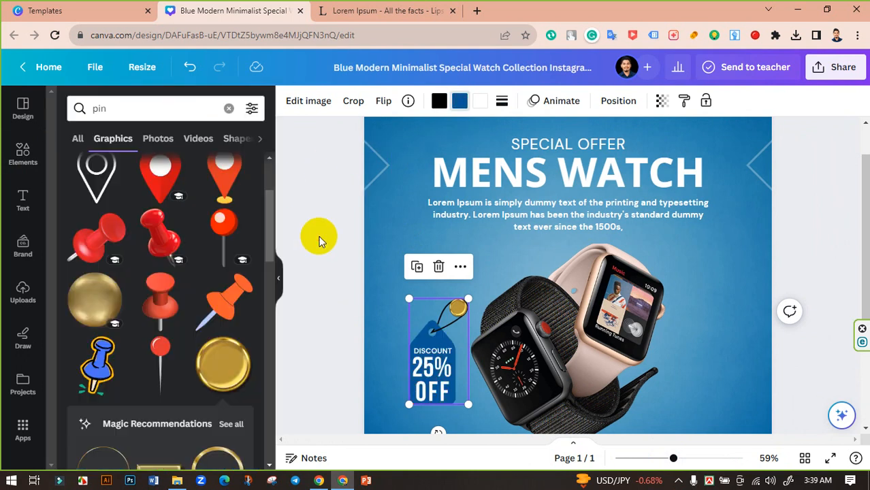
{"action": "left_click", "coordinate": [438, 102]}
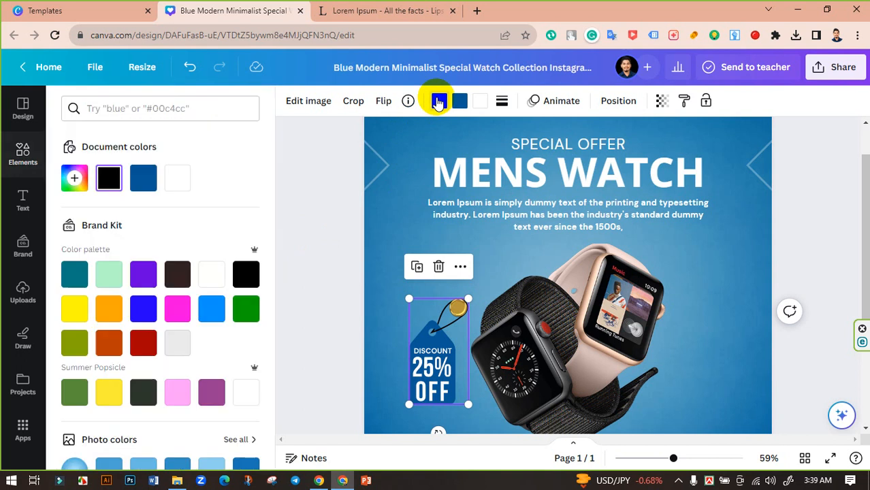
{"action": "left_click", "coordinate": [177, 178]}
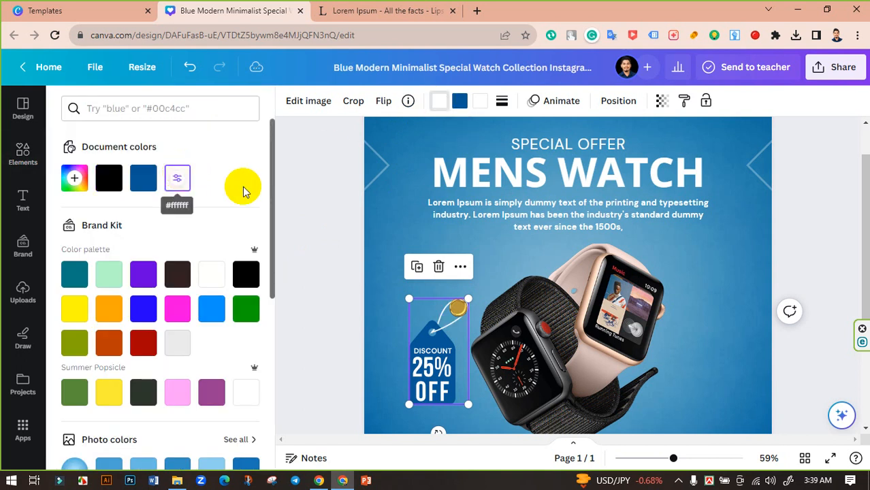
{"action": "left_click", "coordinate": [312, 199]}
{"action": "scroll", "coordinate": [309, 269], "scroll_direction": "down", "scroll_amount": 2}
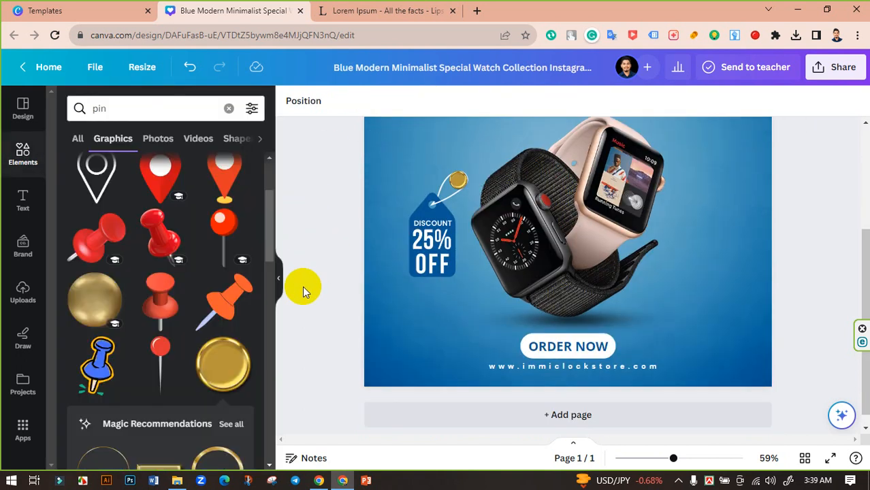
{"action": "mouse_move", "coordinate": [673, 458]}
{"action": "left_mouse_down"}
{"action": "mouse_move", "coordinate": [653, 459]}
{"action": "mouse_move", "coordinate": [676, 451]}
{"action": "mouse_move", "coordinate": [659, 449]}
{"action": "left_mouse_up"}
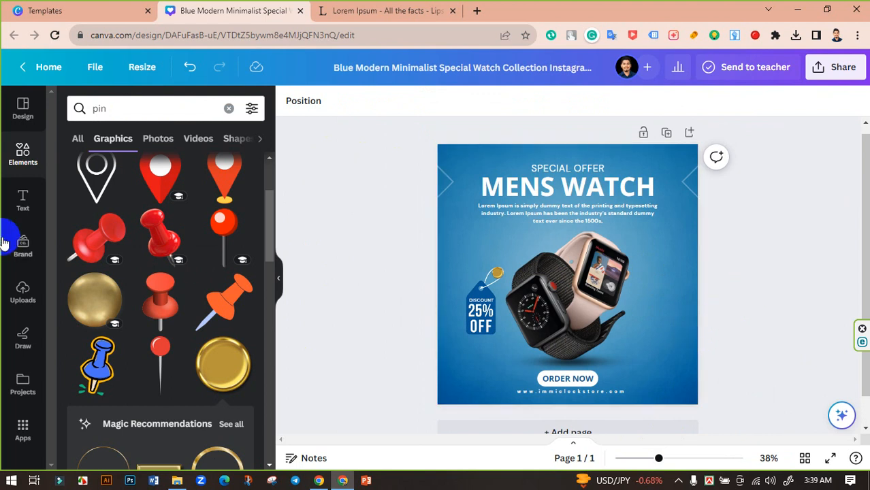
Search Elements for 'clock' and add the clock face with minute ticks.
{"action": "left_click", "coordinate": [20, 154]}
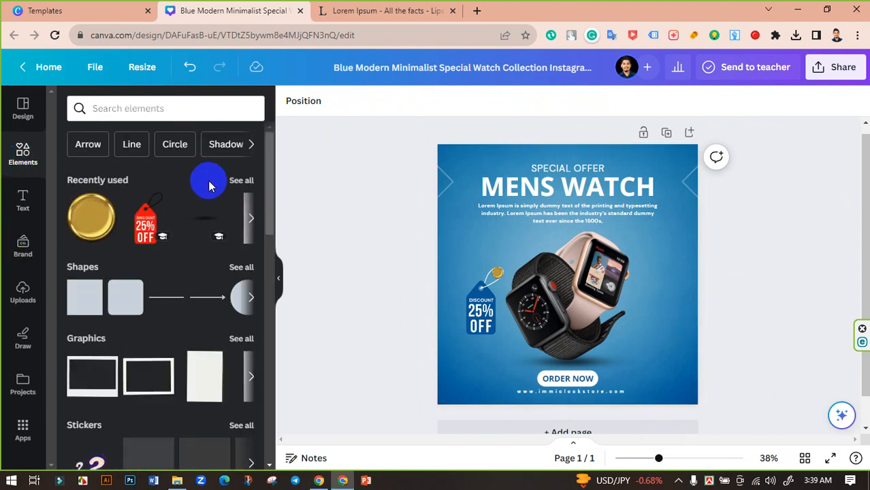
{"action": "scroll", "coordinate": [206, 246], "scroll_direction": "down", "scroll_amount": 4}
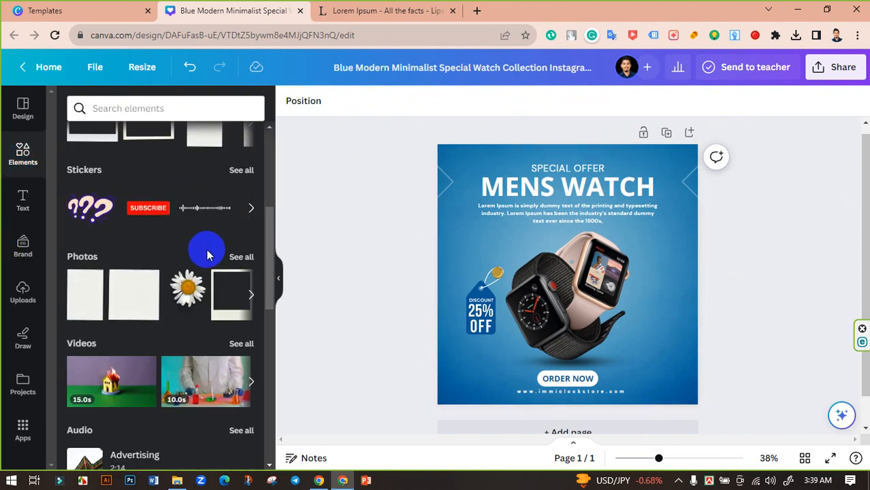
{"action": "scroll", "coordinate": [207, 250], "scroll_direction": "up", "scroll_amount": 4}
{"action": "left_click", "coordinate": [178, 110]}
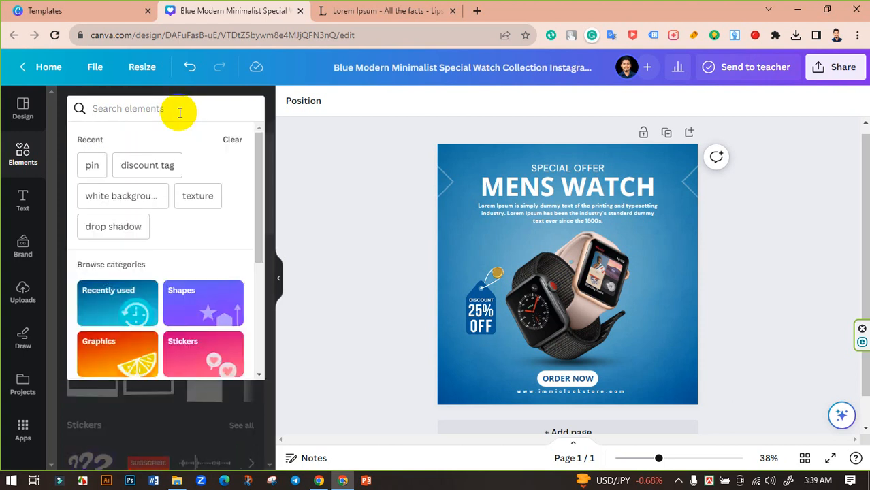
{"action": "type", "text": "clock"}
{"action": "key", "text": "Return"}
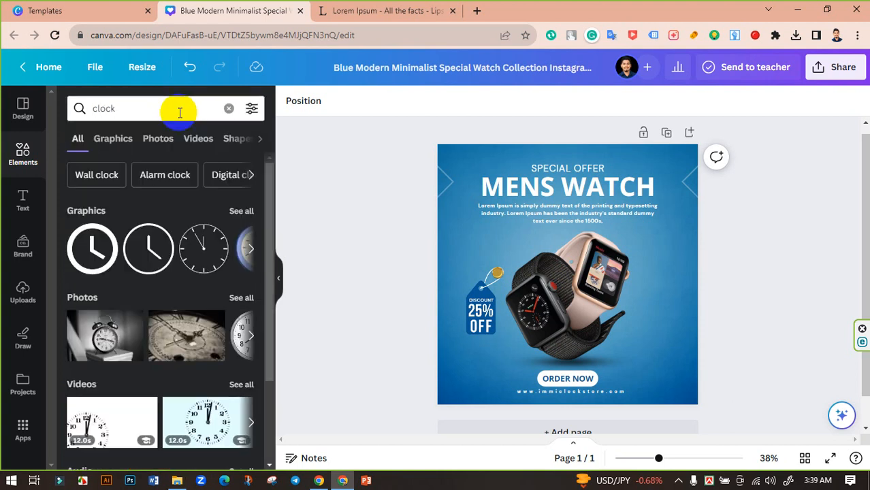
{"action": "left_click", "coordinate": [241, 210]}
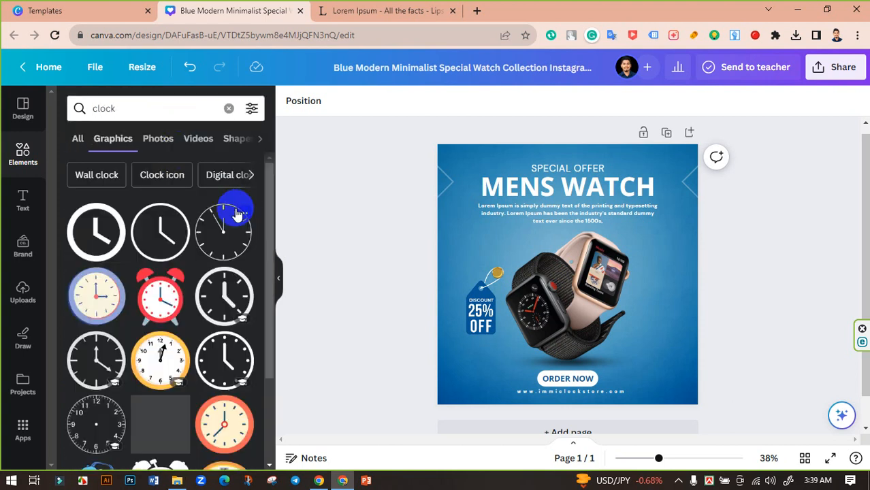
{"action": "left_click", "coordinate": [224, 231]}
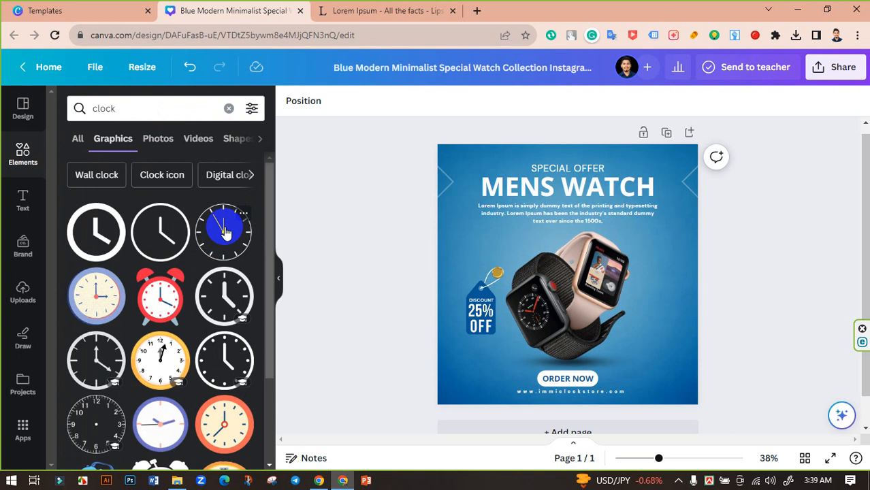
{"action": "left_click", "coordinate": [224, 235]}
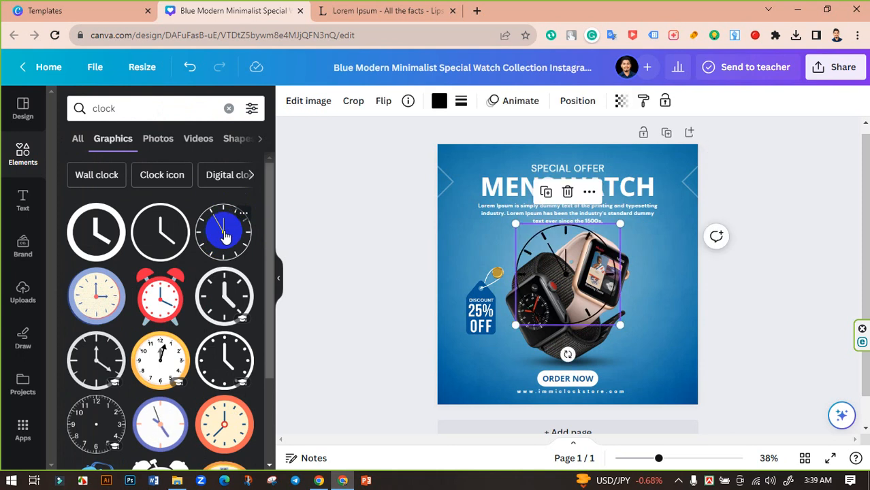
Enlarge the clock dial to fill the whole 972 × 972 post, deleting an extra clock.
{"action": "left_click_drag", "start_coordinate": [623, 328], "coordinate": [679, 372]}
{"action": "left_click_drag", "start_coordinate": [646, 311], "coordinate": [642, 334]}
{"action": "scroll", "coordinate": [189, 290], "scroll_direction": "down", "scroll_amount": 5}
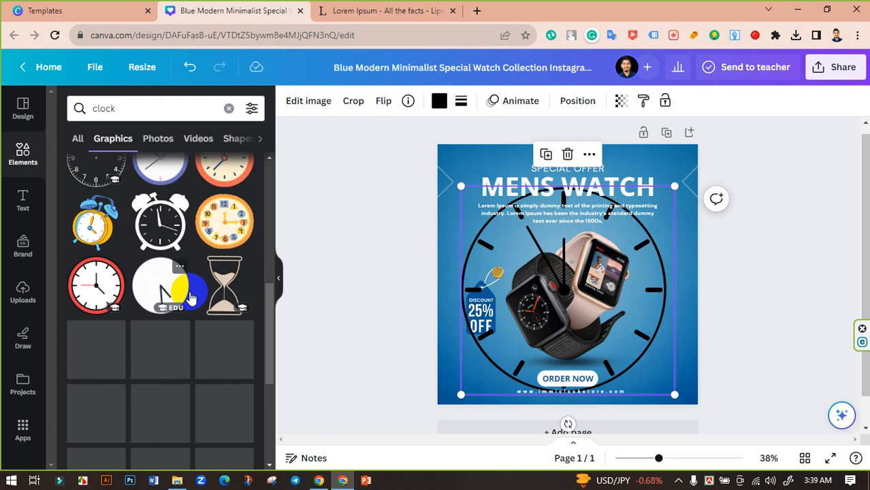
{"action": "scroll", "coordinate": [191, 297], "scroll_direction": "down", "scroll_amount": 3}
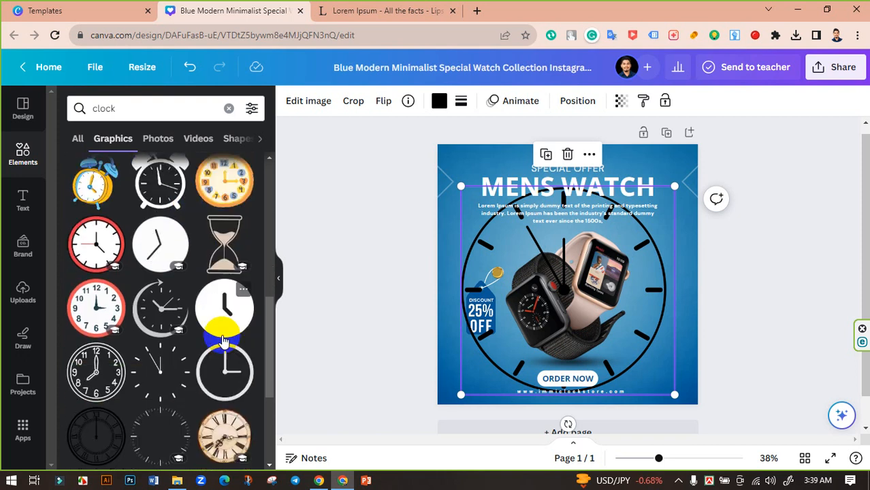
{"action": "scroll", "coordinate": [224, 344], "scroll_direction": "down", "scroll_amount": 3}
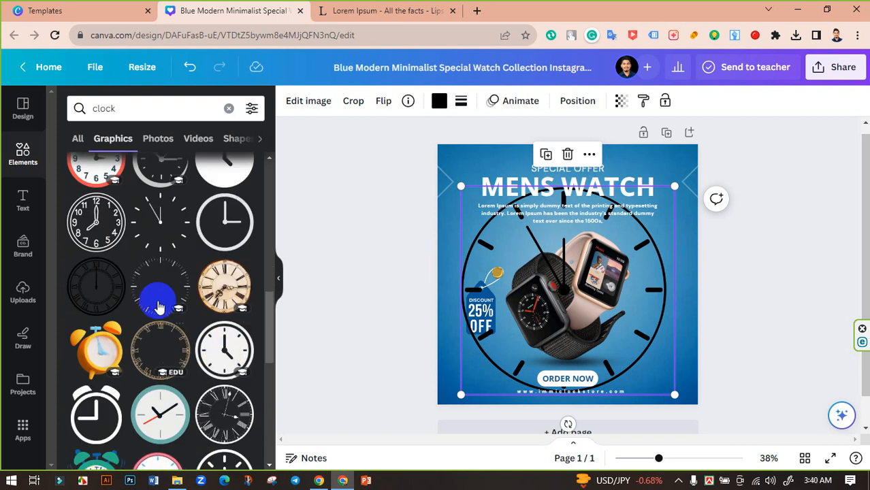
{"action": "left_click", "coordinate": [159, 307]}
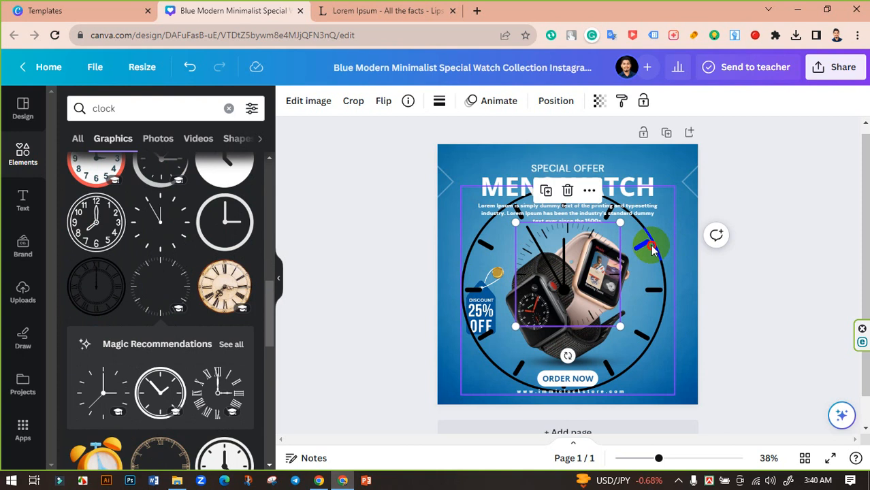
{"action": "key", "text": "Delete"}
{"action": "left_click", "coordinate": [571, 242]}
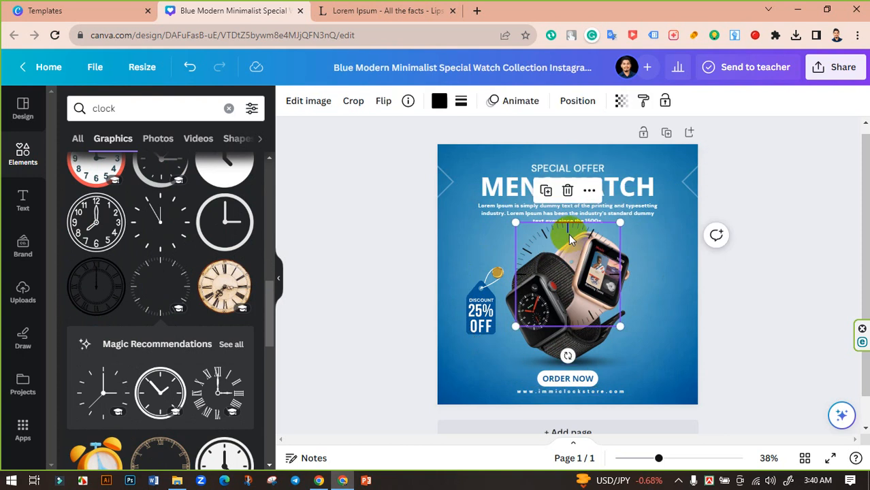
{"action": "left_click_drag", "start_coordinate": [620, 326], "coordinate": [697, 404]}
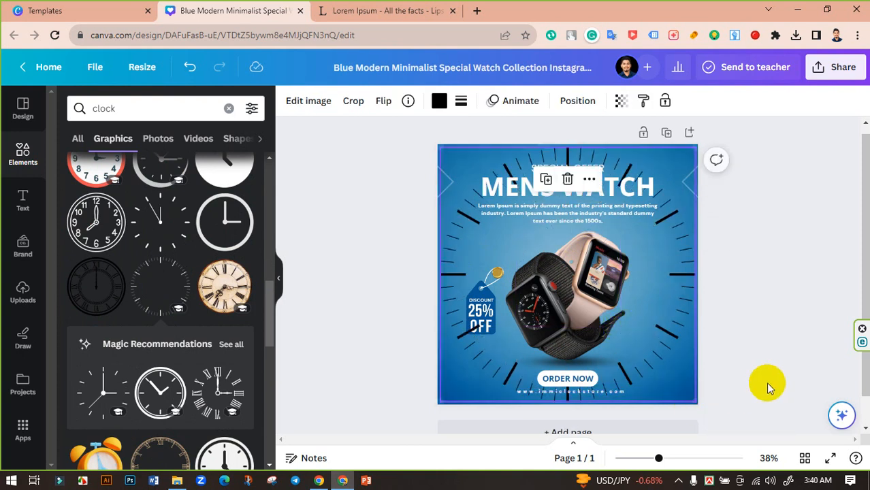
Colour the clock's tick marks white.
{"action": "left_click", "coordinate": [442, 102]}
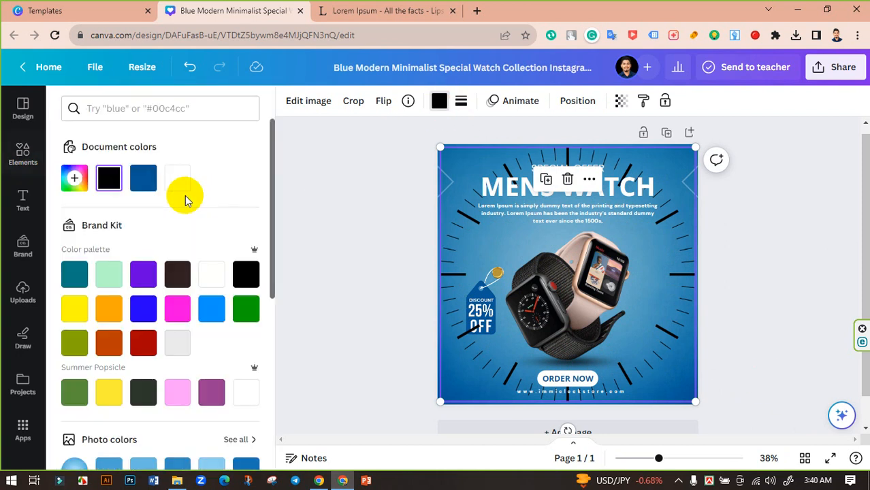
{"action": "left_click", "coordinate": [176, 181]}
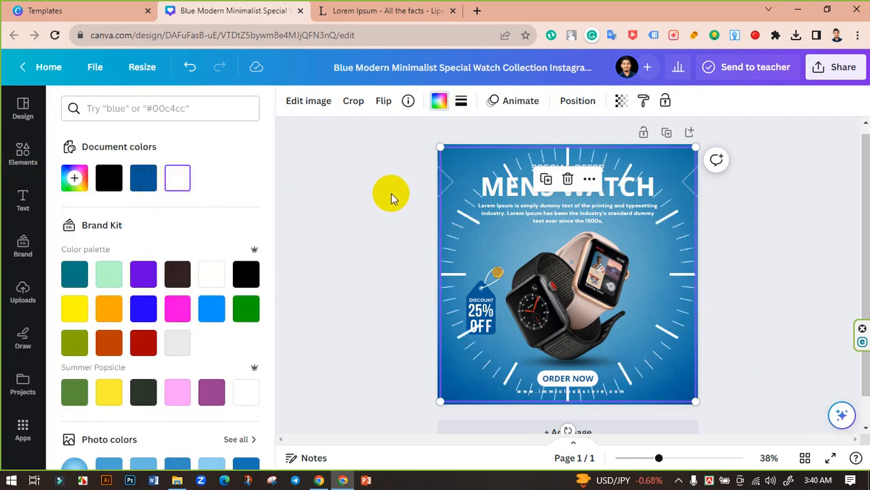
{"action": "left_click", "coordinate": [177, 308]}
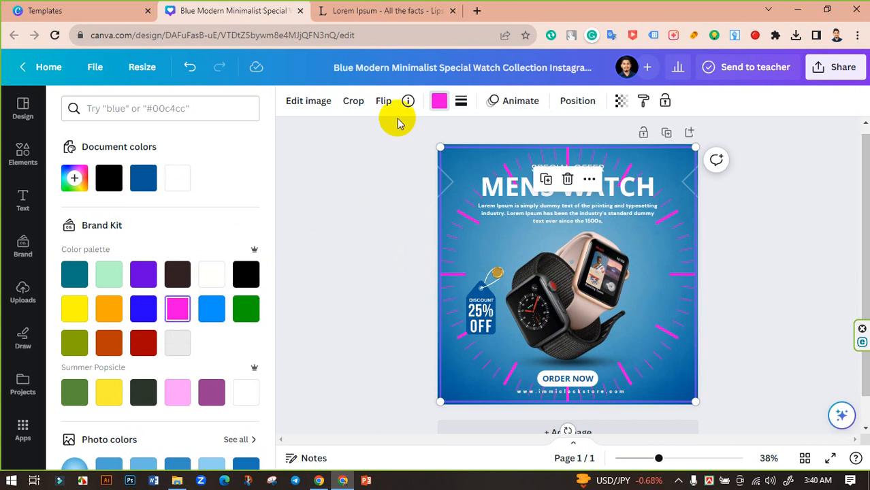
{"action": "left_click", "coordinate": [176, 179]}
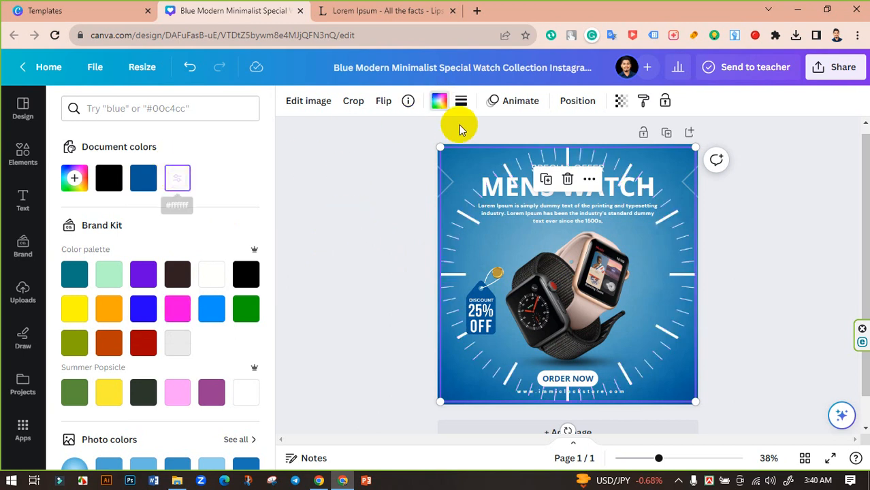
Set the clock graphic's transparency to 30.
{"action": "left_click", "coordinate": [618, 101]}
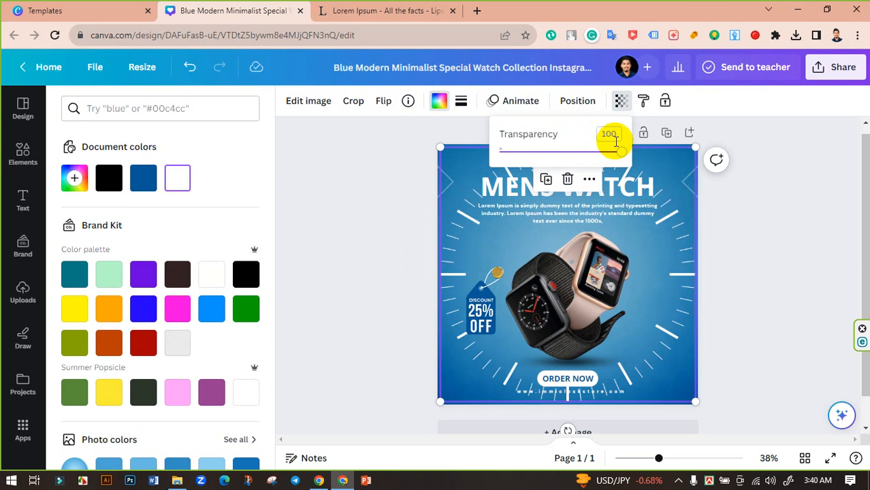
{"action": "left_click_drag", "start_coordinate": [617, 135], "coordinate": [534, 134]}
{"action": "left_click_drag", "start_coordinate": [614, 133], "coordinate": [561, 135]}
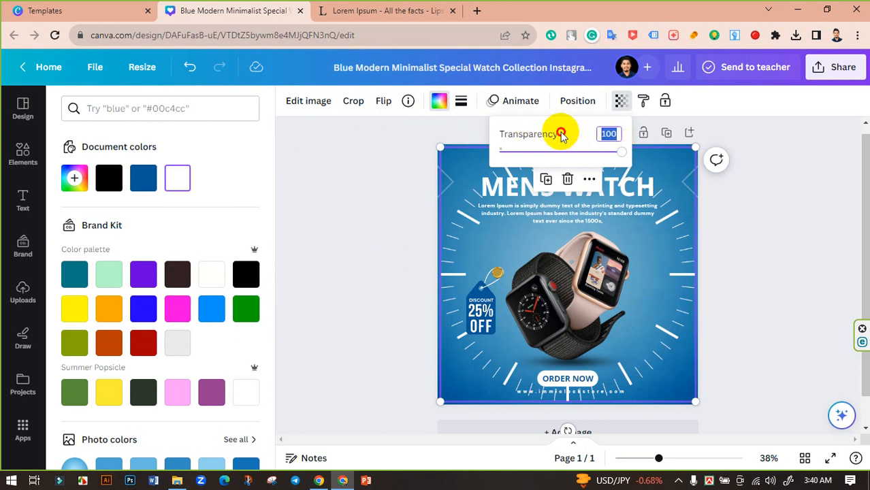
{"action": "key", "text": "Return"}
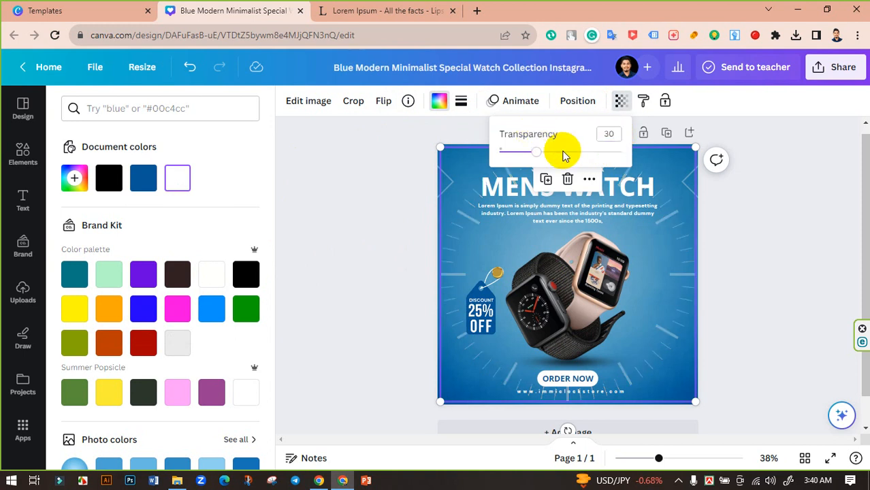
{"action": "left_click", "coordinate": [756, 254]}
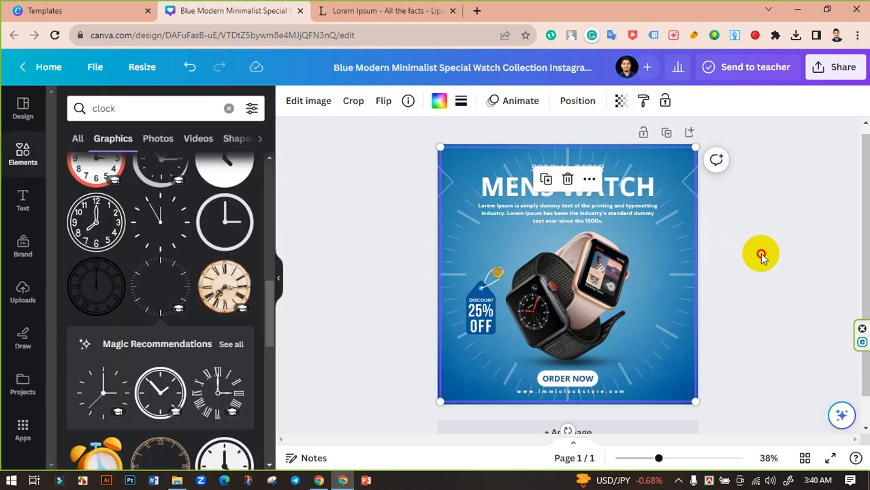
{"action": "left_click", "coordinate": [751, 262]}
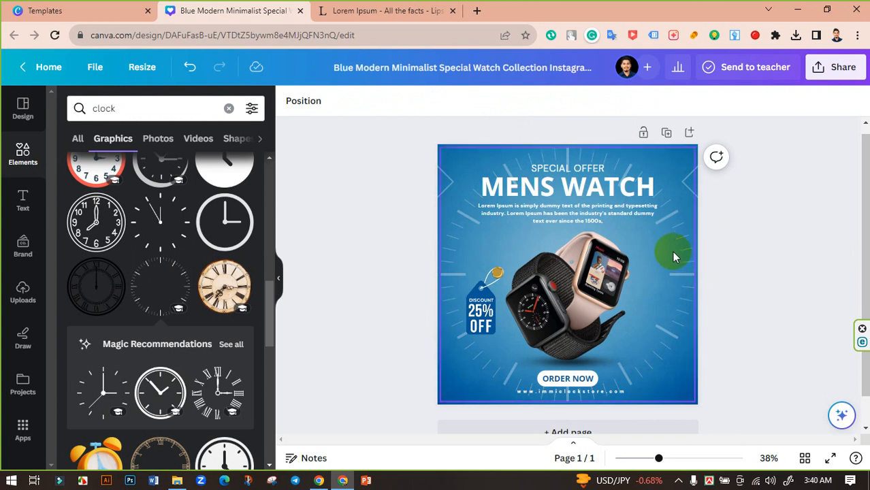
Search for 'sea blue background' and browse the Photos results.
{"action": "left_click_drag", "start_coordinate": [126, 108], "coordinate": [100, 118]}
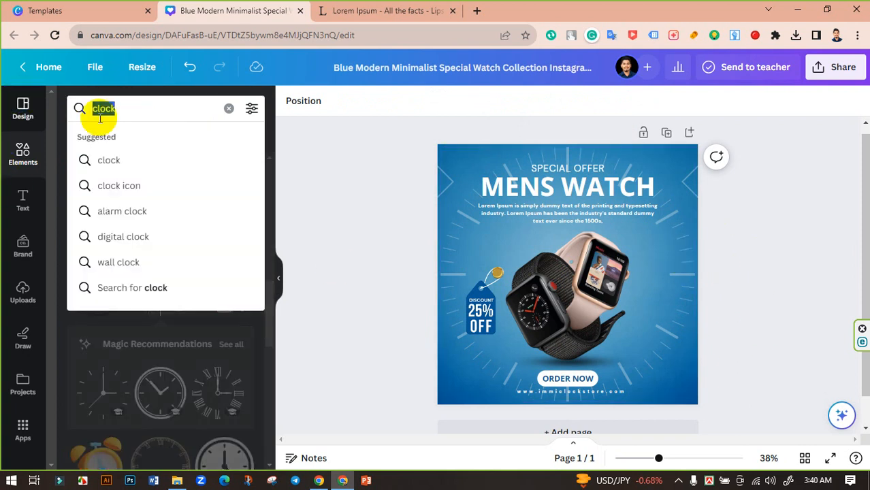
{"action": "key", "text": "BackSpace"}
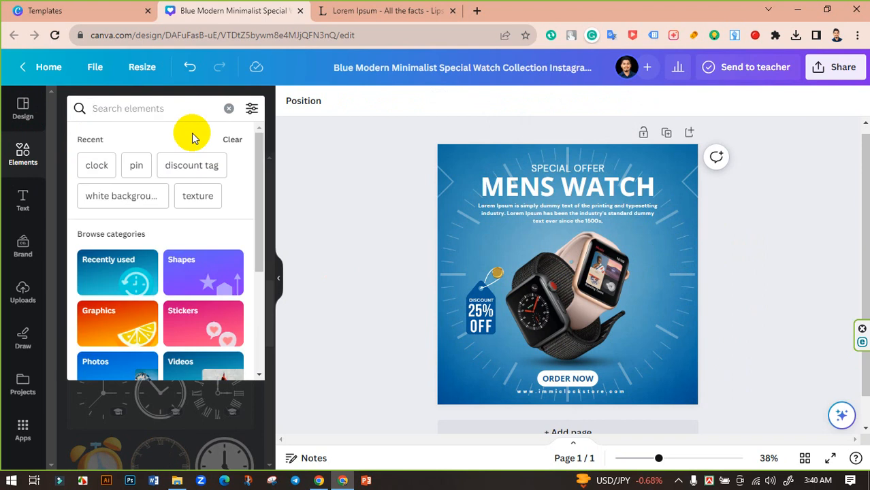
{"action": "type", "text": "sea blu"}
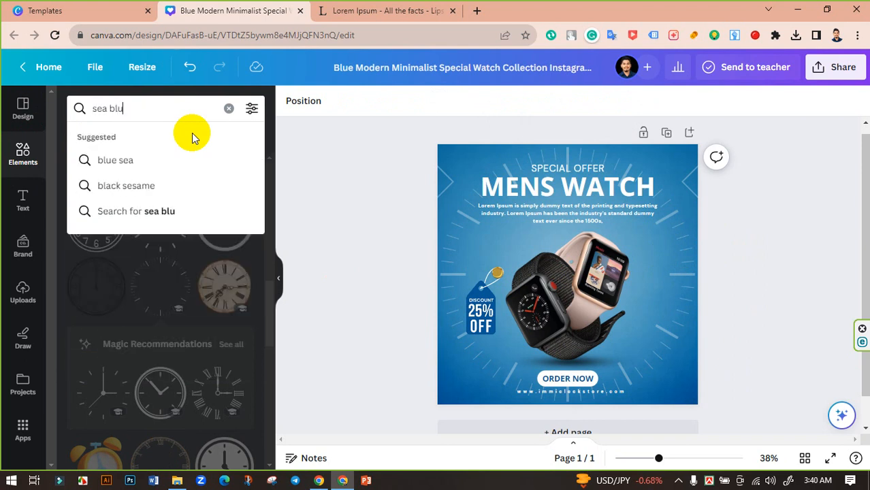
{"action": "type", "text": "e bac"}
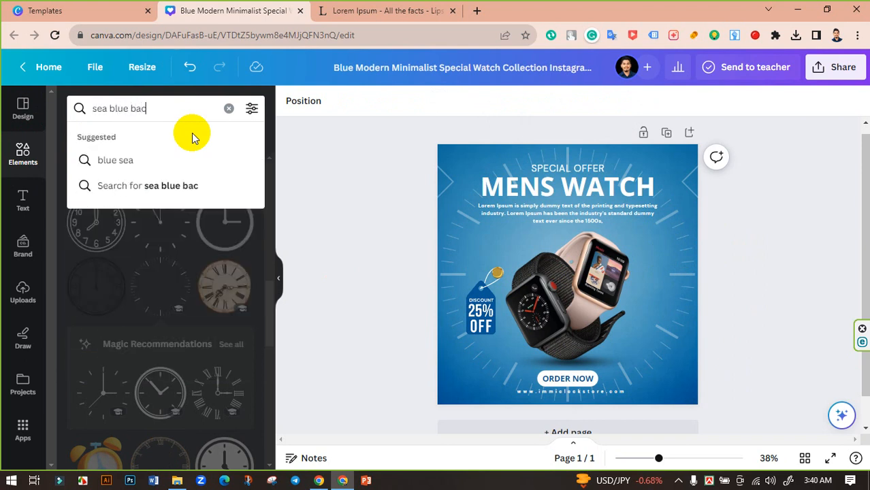
{"action": "type", "text": "kground"}
{"action": "key", "text": "Return"}
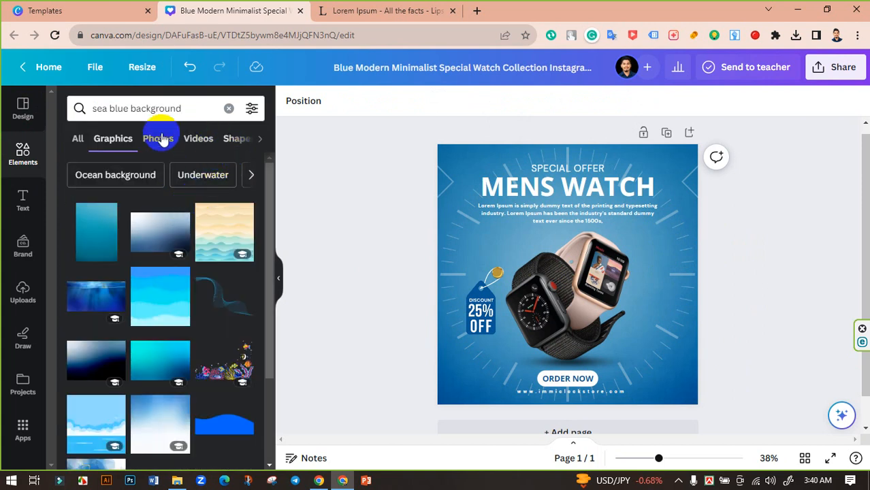
{"action": "left_click", "coordinate": [161, 139]}
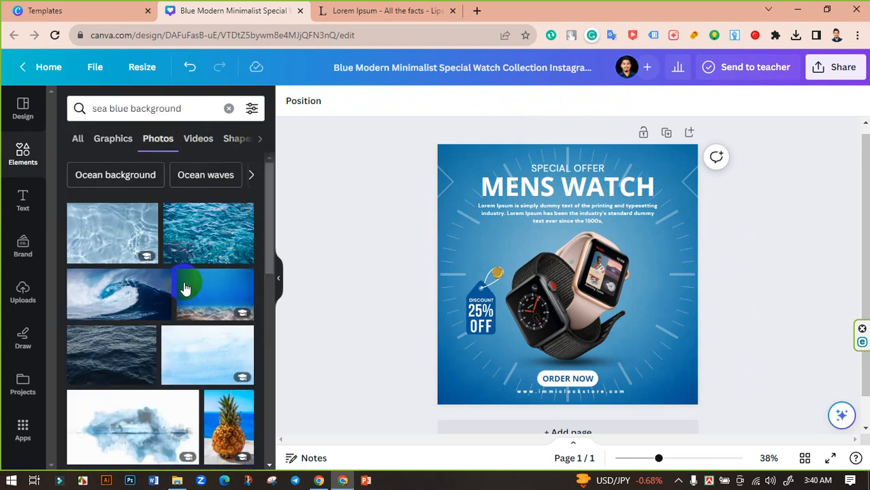
{"action": "scroll", "coordinate": [184, 289], "scroll_direction": "down", "scroll_amount": 10}
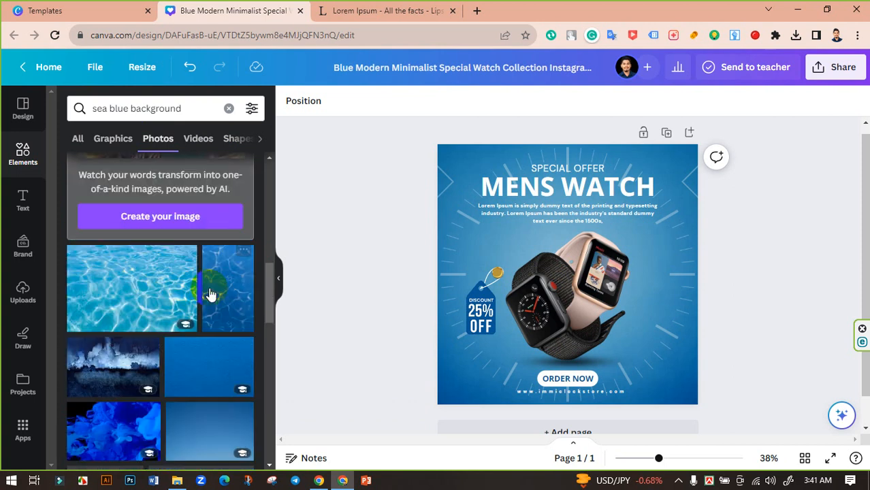
{"action": "scroll", "coordinate": [210, 296], "scroll_direction": "down", "scroll_amount": 6}
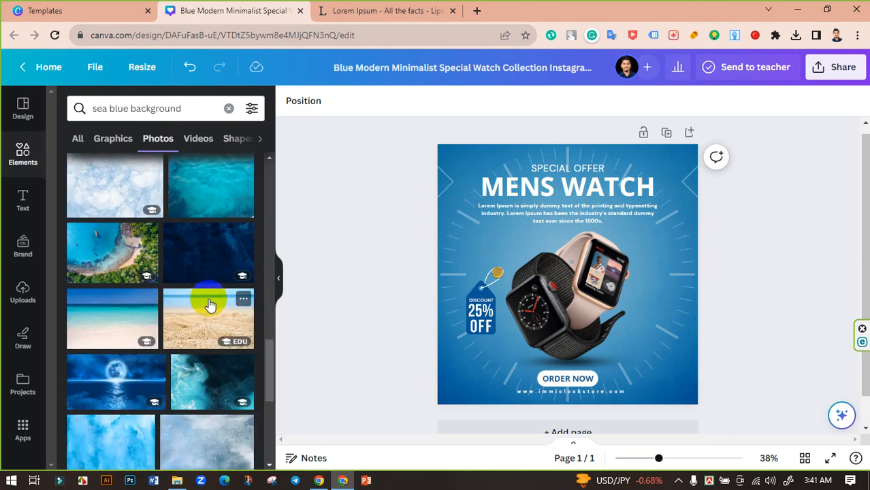
{"action": "scroll", "coordinate": [210, 296], "scroll_direction": "down", "scroll_amount": 4}
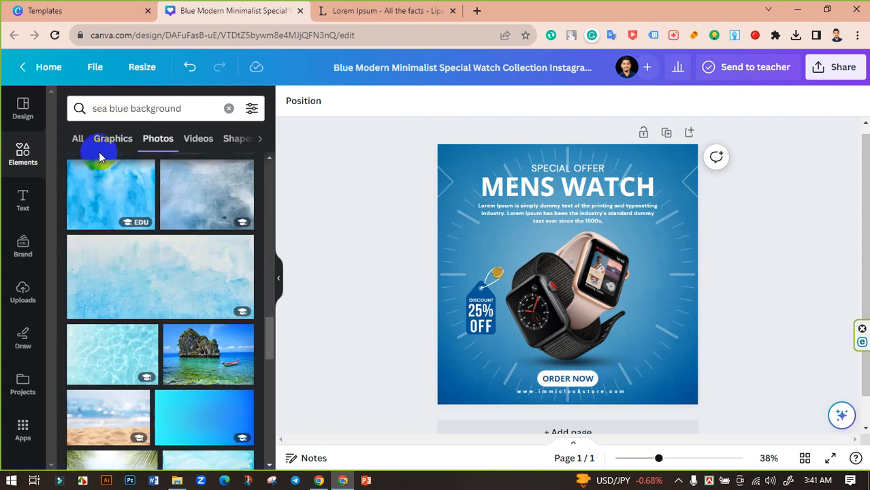
Search 'light blue background' photos and add the blue starburst photo.
{"action": "left_click_drag", "start_coordinate": [107, 108], "coordinate": [70, 109]}
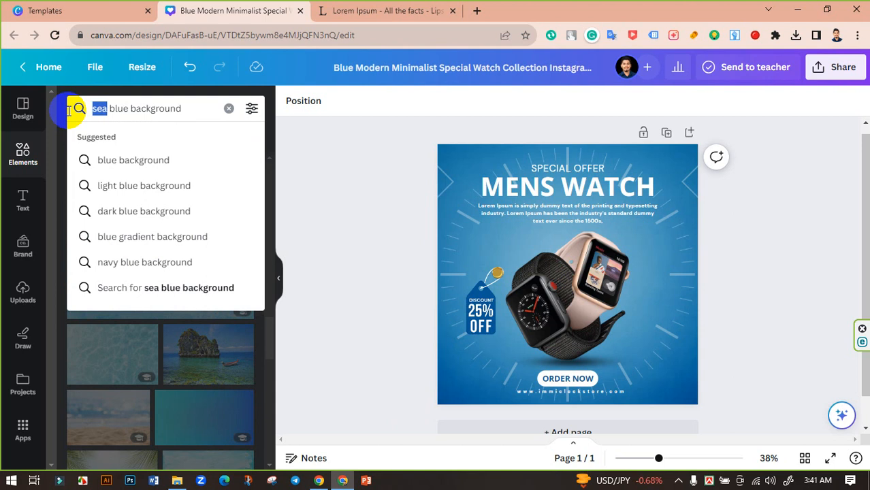
{"action": "type", "text": "ligh"}
{"action": "type", "text": "t"}
{"action": "key", "text": "Return"}
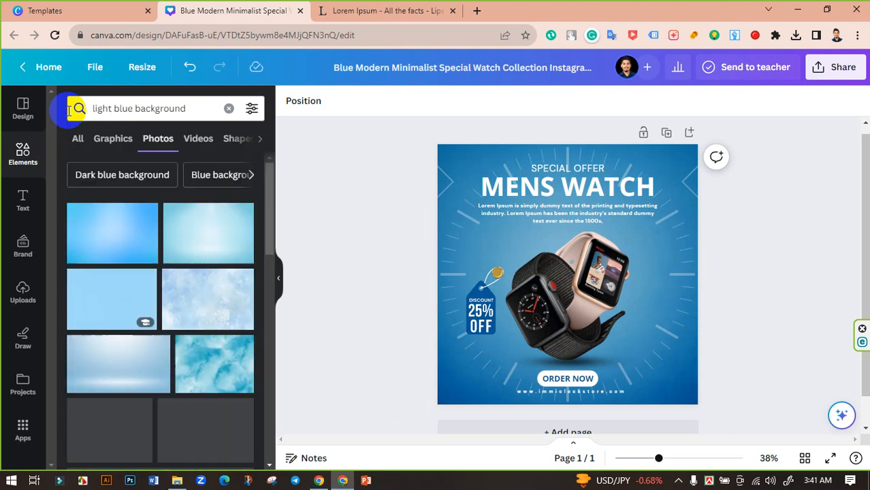
{"action": "scroll", "coordinate": [140, 308], "scroll_direction": "down", "scroll_amount": 1}
{"action": "scroll", "coordinate": [183, 279], "scroll_direction": "down", "scroll_amount": 5}
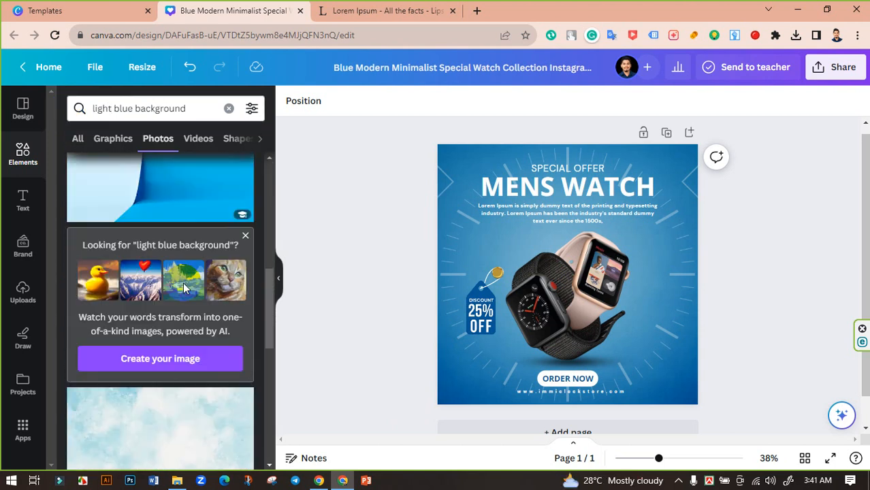
{"action": "scroll", "coordinate": [188, 290], "scroll_direction": "down", "scroll_amount": 5}
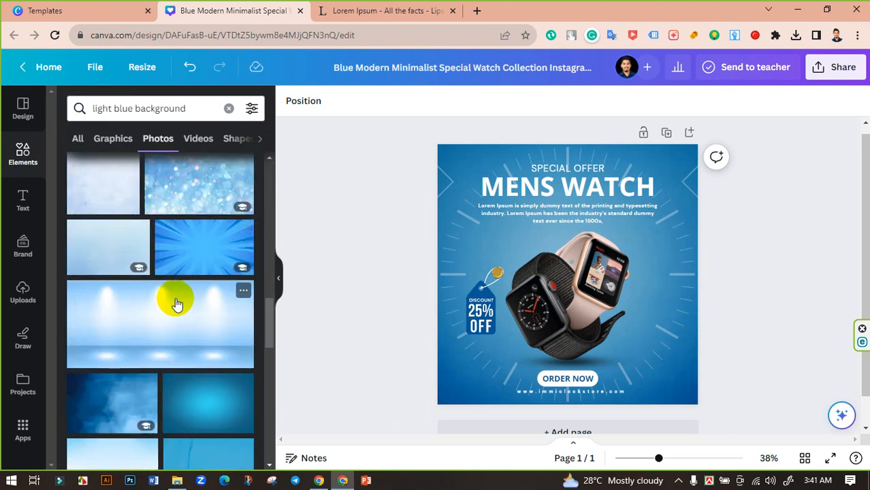
{"action": "scroll", "coordinate": [196, 302], "scroll_direction": "up", "scroll_amount": 1}
{"action": "left_click", "coordinate": [193, 246]}
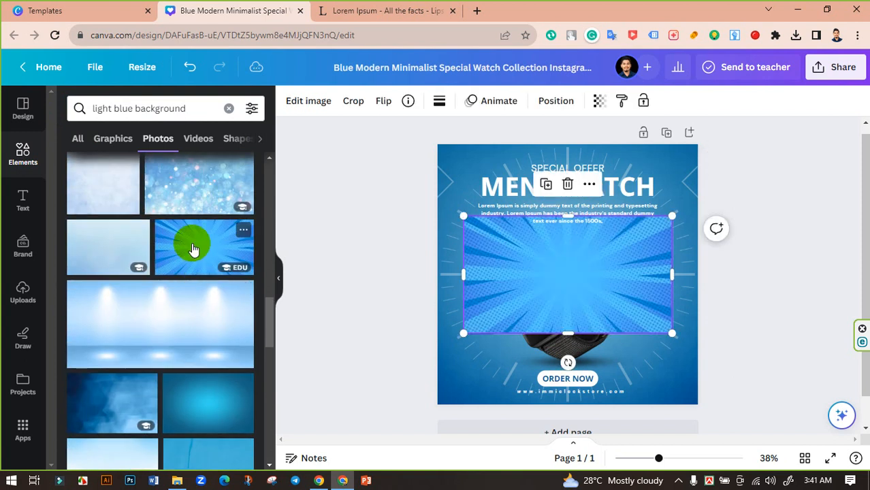
Stretch and centre the blue starburst photo to cover the whole post.
{"action": "left_click_drag", "start_coordinate": [572, 333], "coordinate": [578, 405]}
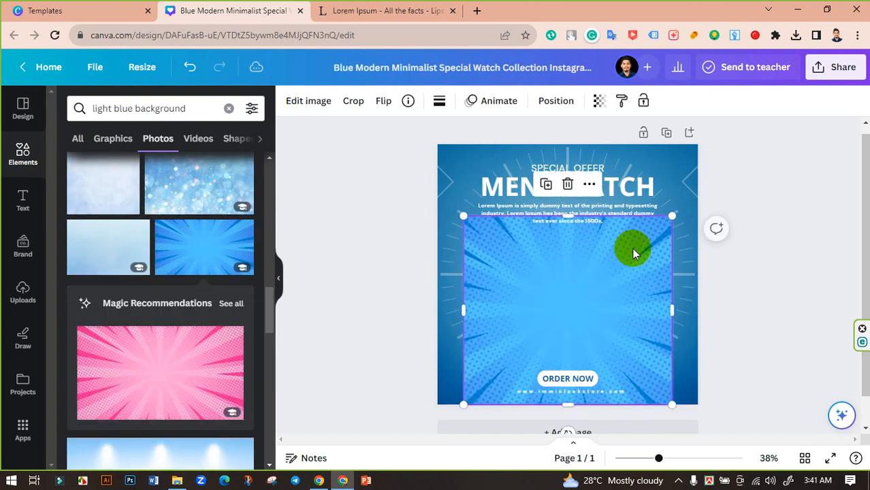
{"action": "left_click_drag", "start_coordinate": [674, 216], "coordinate": [723, 169]}
{"action": "left_click_drag", "start_coordinate": [662, 303], "coordinate": [666, 269]}
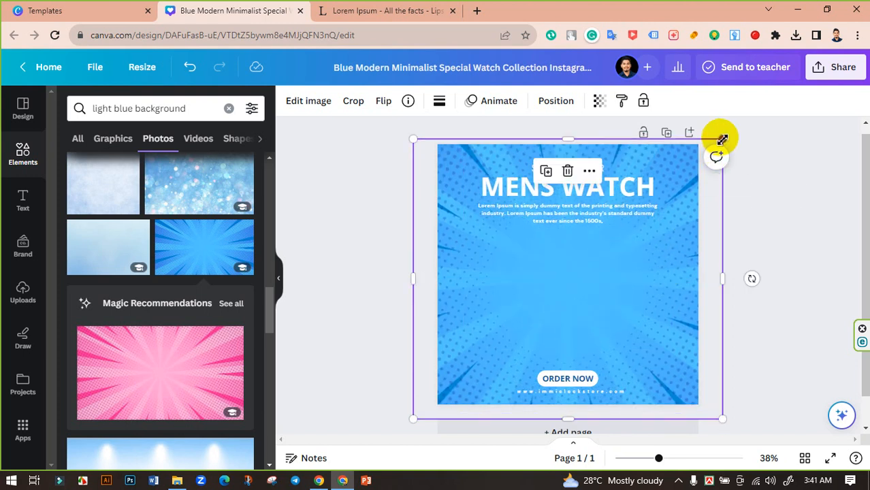
{"action": "left_click_drag", "start_coordinate": [717, 138], "coordinate": [717, 142]}
{"action": "left_click_drag", "start_coordinate": [670, 266], "coordinate": [669, 261]}
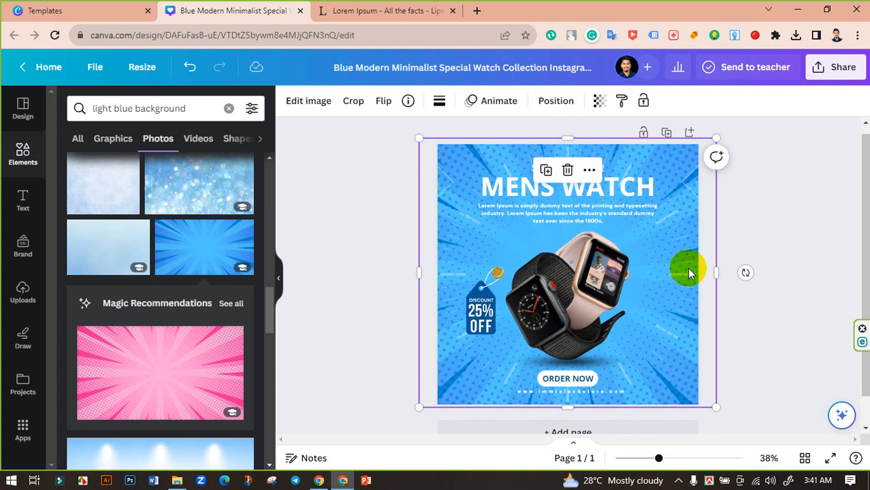
Set the starburst photo's transparency to 25.
{"action": "left_click", "coordinate": [602, 103]}
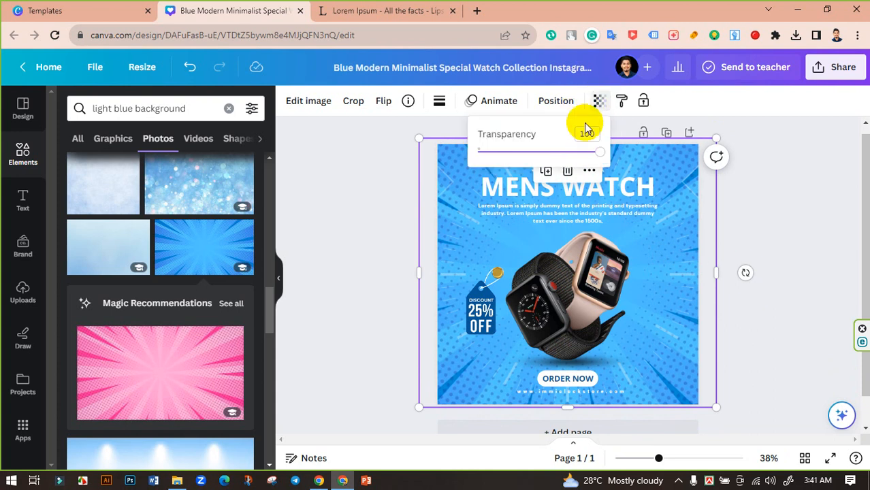
{"action": "left_click_drag", "start_coordinate": [596, 151], "coordinate": [507, 162]}
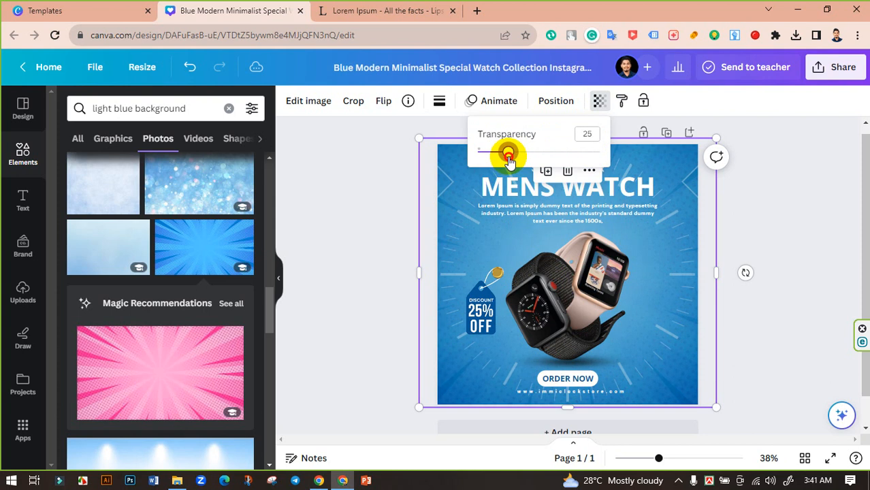
{"action": "left_click", "coordinate": [777, 208]}
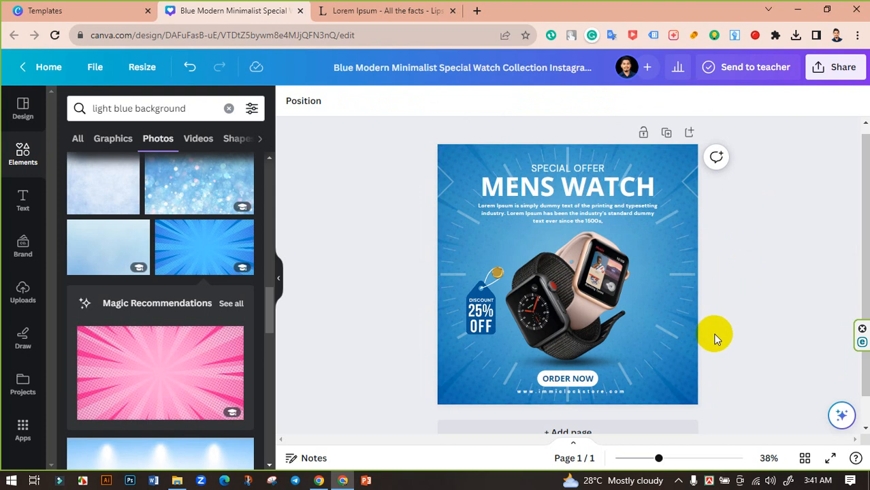
{"action": "scroll", "coordinate": [167, 286], "scroll_direction": "down", "scroll_amount": 8}
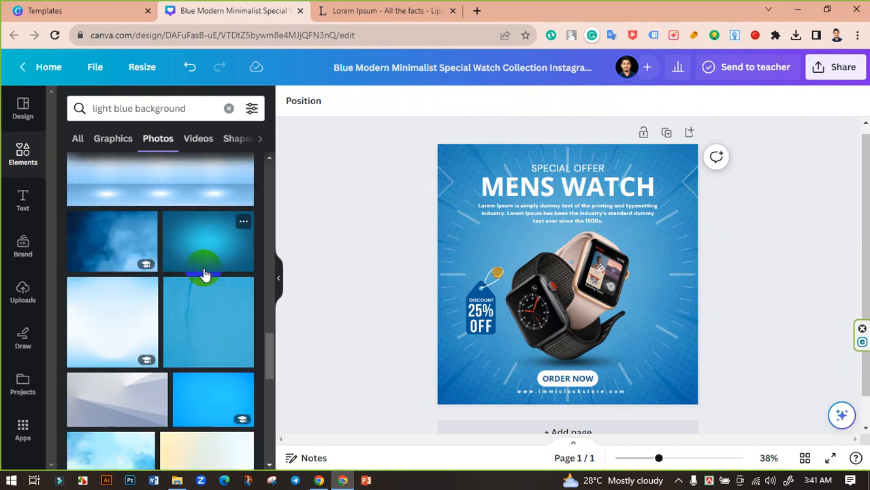
{"action": "scroll", "coordinate": [195, 273], "scroll_direction": "up", "scroll_amount": 5}
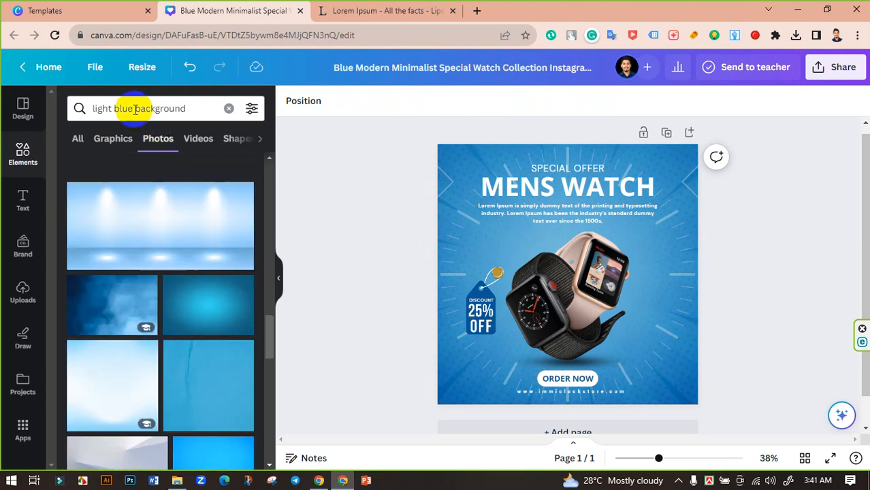
{"action": "left_click_drag", "start_coordinate": [133, 109], "coordinate": [73, 107]}
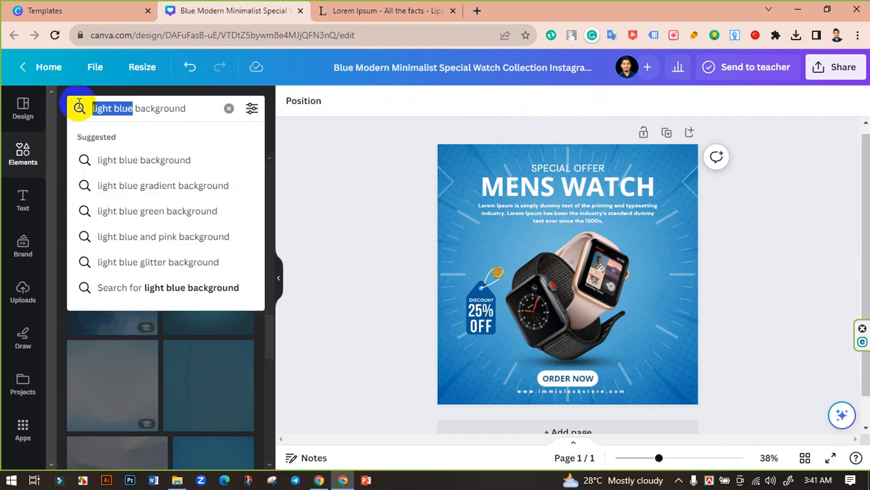
Search Elements for 'round background' and scroll through the results.
{"action": "type", "text": "round"}
{"action": "key", "text": "Return"}
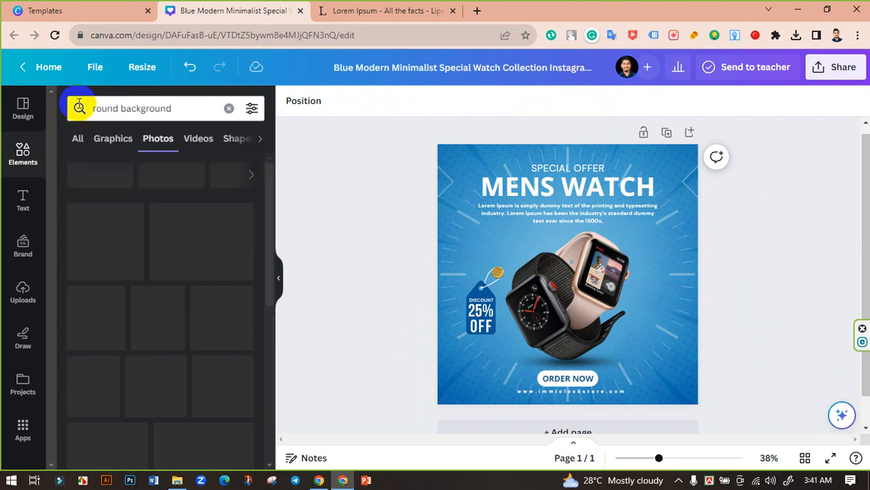
{"action": "scroll", "coordinate": [205, 258], "scroll_direction": "down", "scroll_amount": 6}
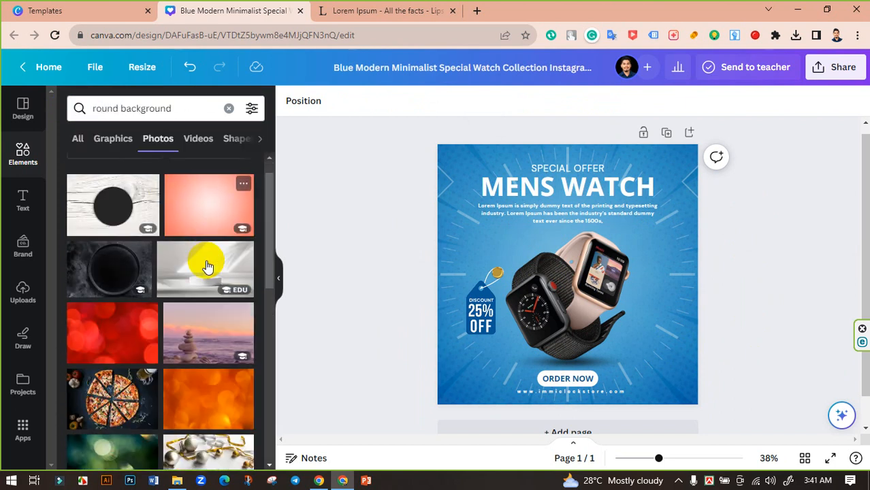
{"action": "scroll", "coordinate": [203, 276], "scroll_direction": "down", "scroll_amount": 3}
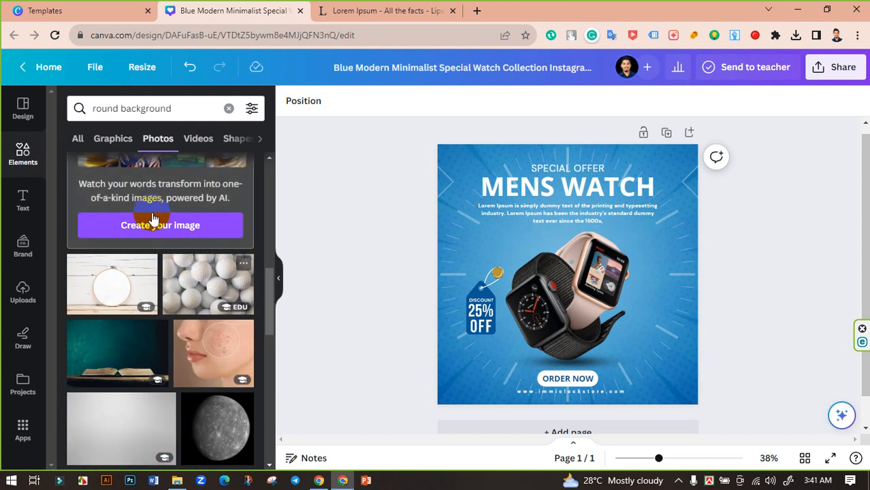
Refine the search to 'round color background', browse the photos, then clear the search.
{"action": "left_click", "coordinate": [117, 109]}
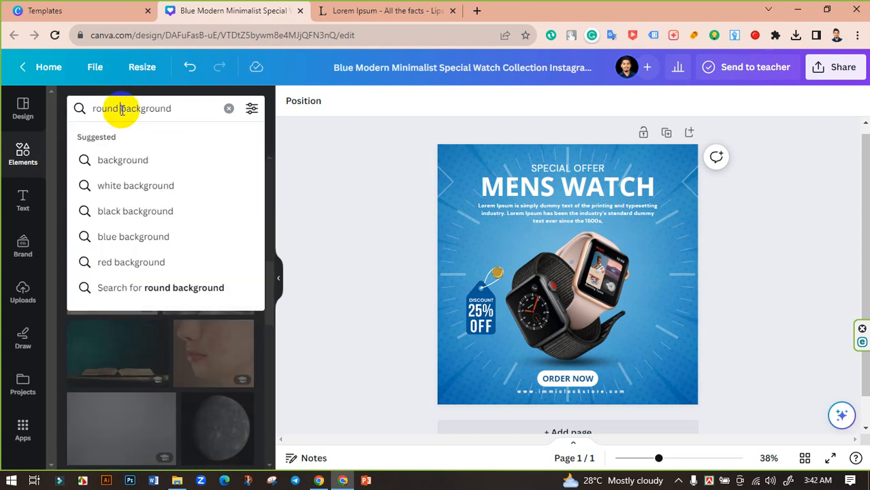
{"action": "type", "text": "color"}
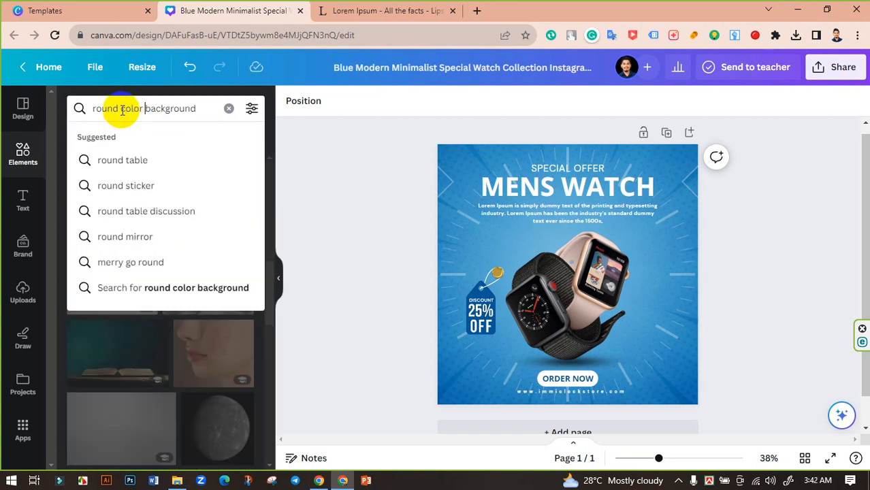
{"action": "key", "text": "Return"}
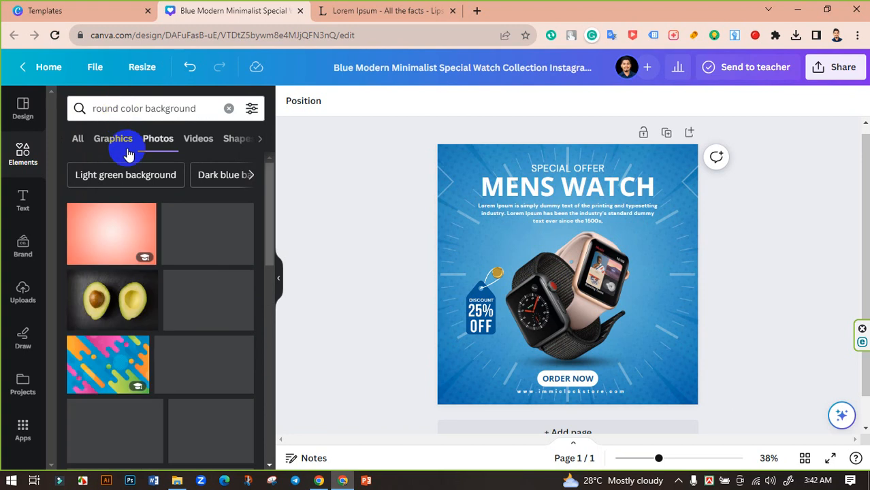
{"action": "scroll", "coordinate": [216, 290], "scroll_direction": "down", "scroll_amount": 3}
{"action": "scroll", "coordinate": [216, 291], "scroll_direction": "down", "scroll_amount": 5}
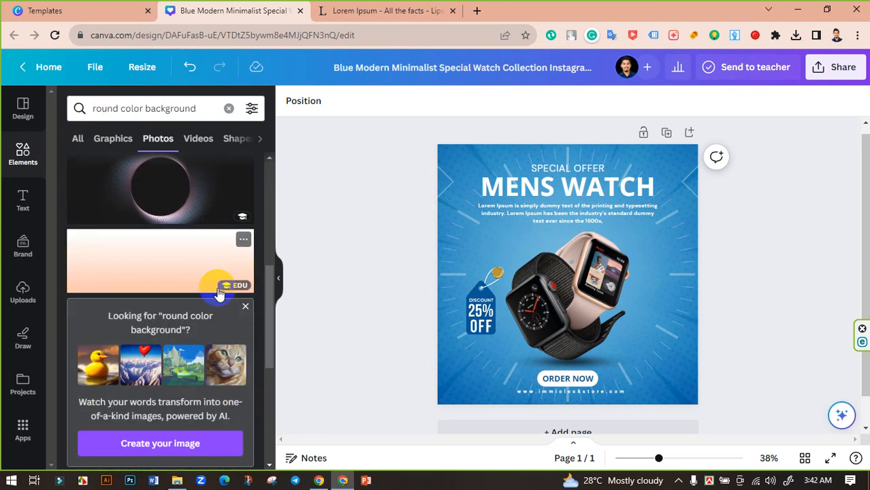
{"action": "scroll", "coordinate": [218, 293], "scroll_direction": "up", "scroll_amount": 3}
{"action": "scroll", "coordinate": [218, 295], "scroll_direction": "down", "scroll_amount": 7}
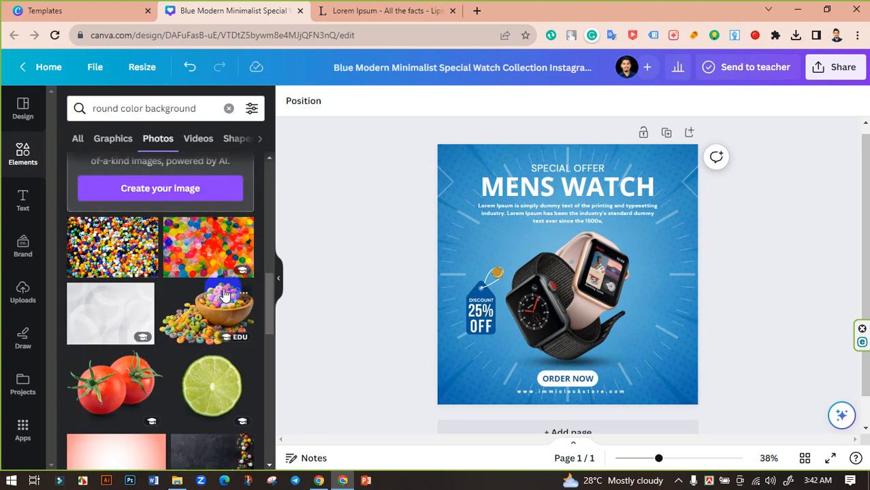
{"action": "scroll", "coordinate": [177, 265], "scroll_direction": "down", "scroll_amount": 4}
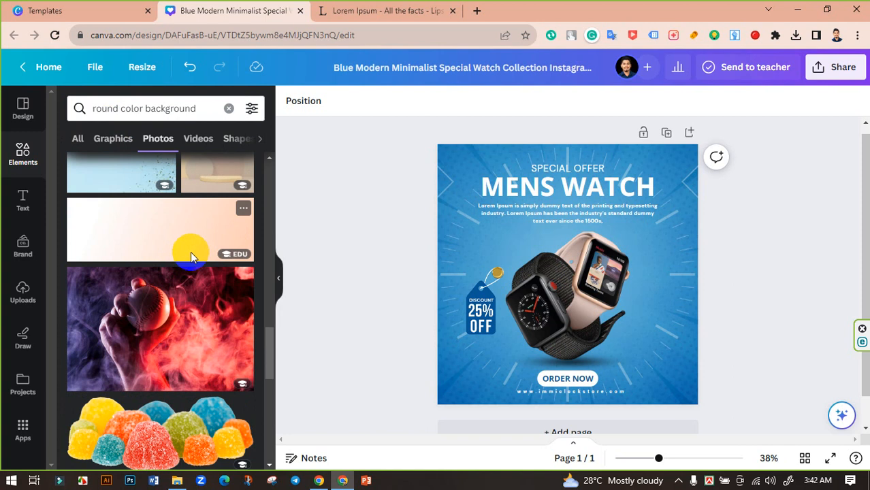
{"action": "scroll", "coordinate": [194, 262], "scroll_direction": "down", "scroll_amount": 8}
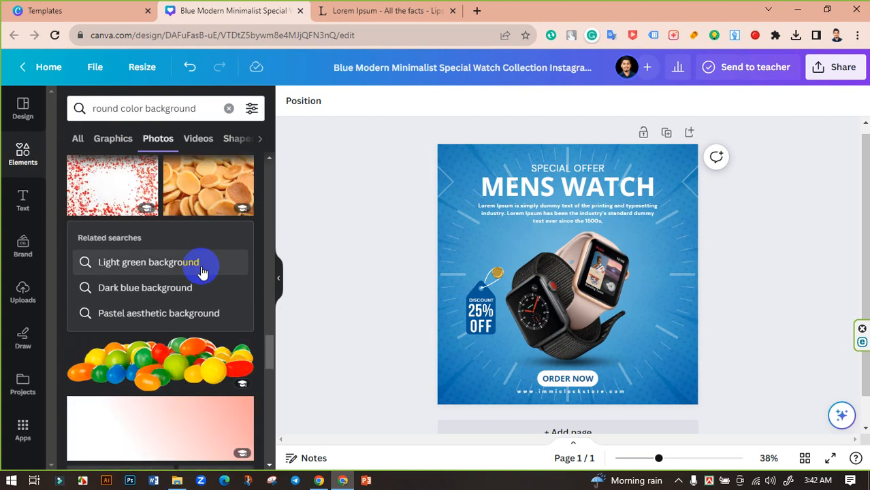
{"action": "left_click", "coordinate": [229, 108]}
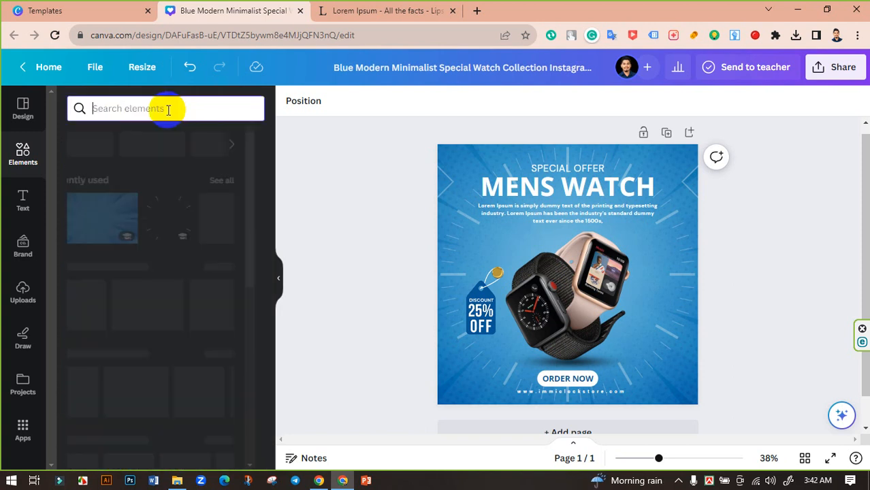
Search Elements for 'graphic', filter to Photos, and scroll to the blue halftone gradient photo.
{"action": "type", "text": "gra"}
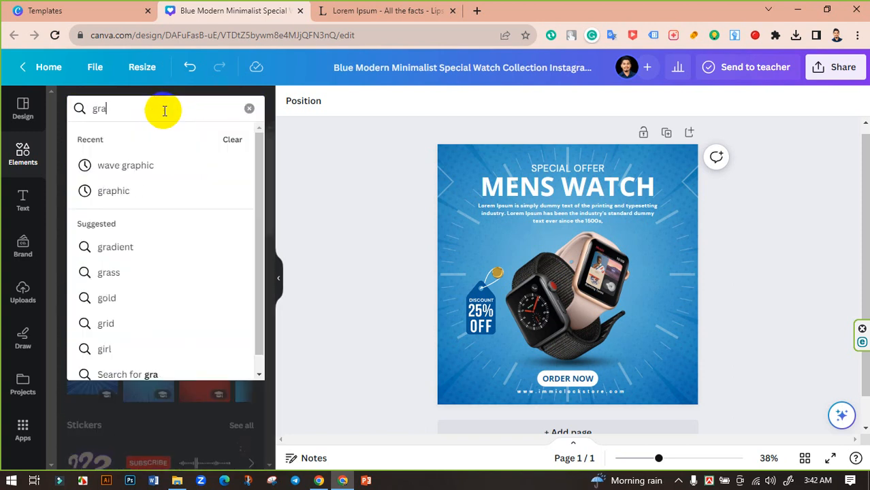
{"action": "type", "text": "phic"}
{"action": "key", "text": "Return"}
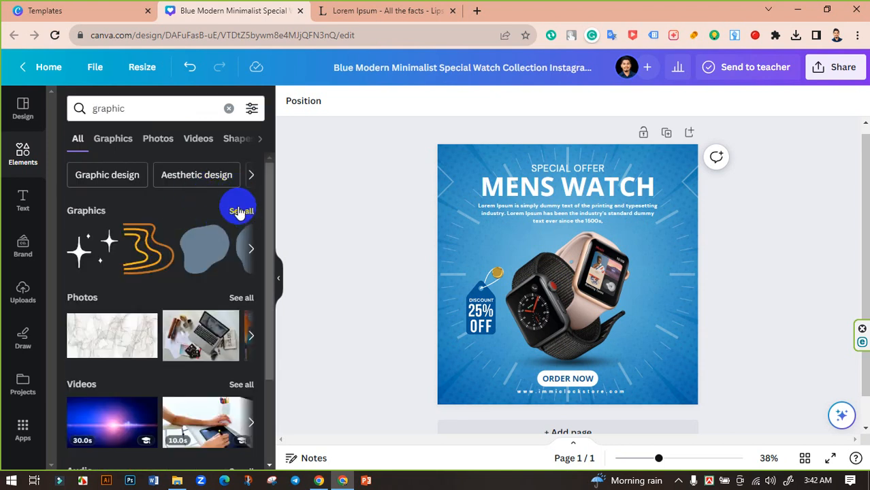
{"action": "left_click", "coordinate": [169, 140]}
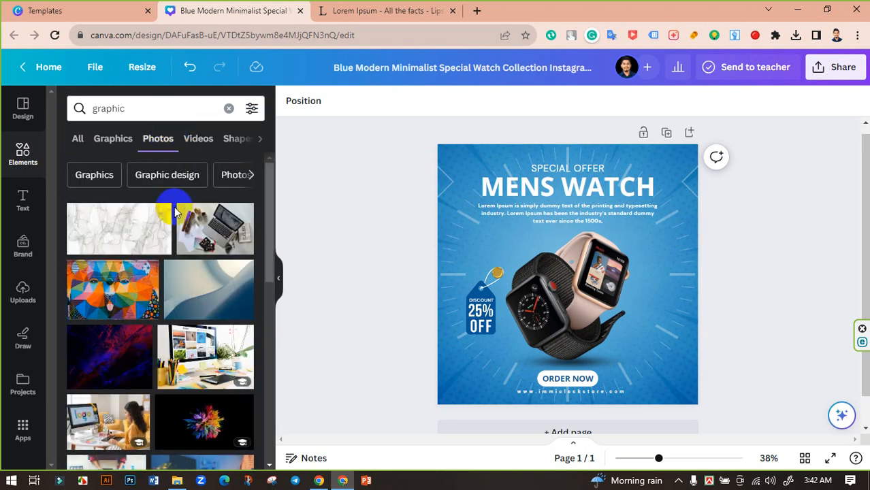
{"action": "scroll", "coordinate": [204, 306], "scroll_direction": "down", "scroll_amount": 8}
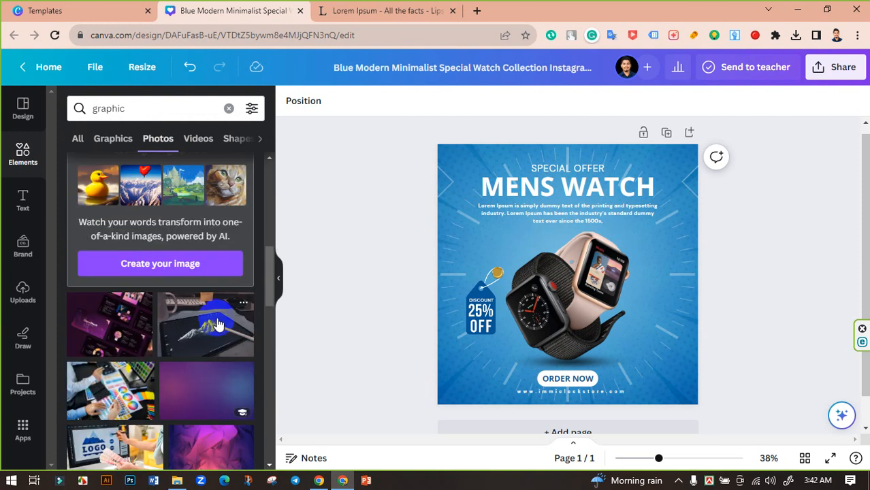
{"action": "scroll", "coordinate": [218, 324], "scroll_direction": "down", "scroll_amount": 5}
{"action": "scroll", "coordinate": [235, 321], "scroll_direction": "down", "scroll_amount": 5}
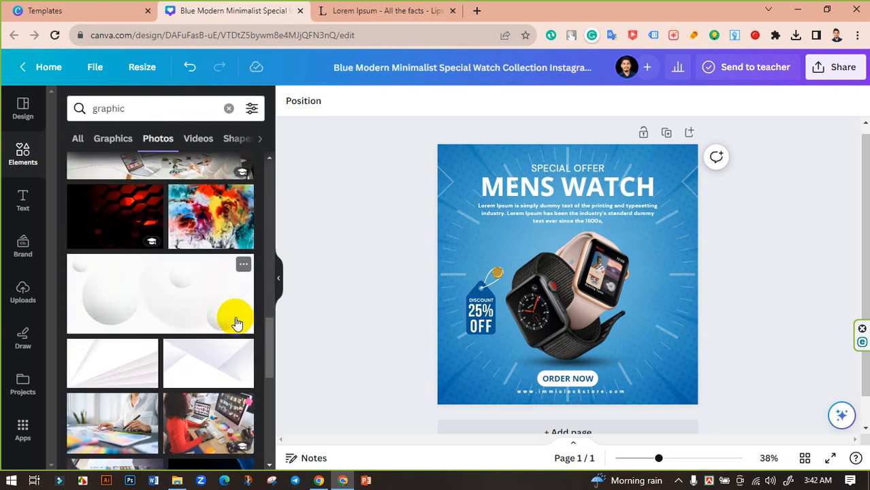
{"action": "scroll", "coordinate": [235, 324], "scroll_direction": "down", "scroll_amount": 3}
{"action": "scroll", "coordinate": [194, 310], "scroll_direction": "down", "scroll_amount": 8}
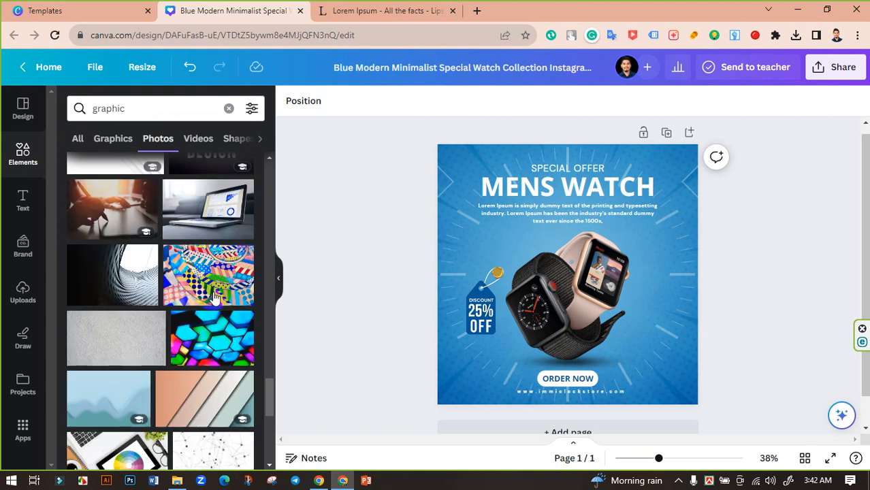
{"action": "scroll", "coordinate": [224, 272], "scroll_direction": "down", "scroll_amount": 3}
{"action": "scroll", "coordinate": [235, 256], "scroll_direction": "down", "scroll_amount": 10}
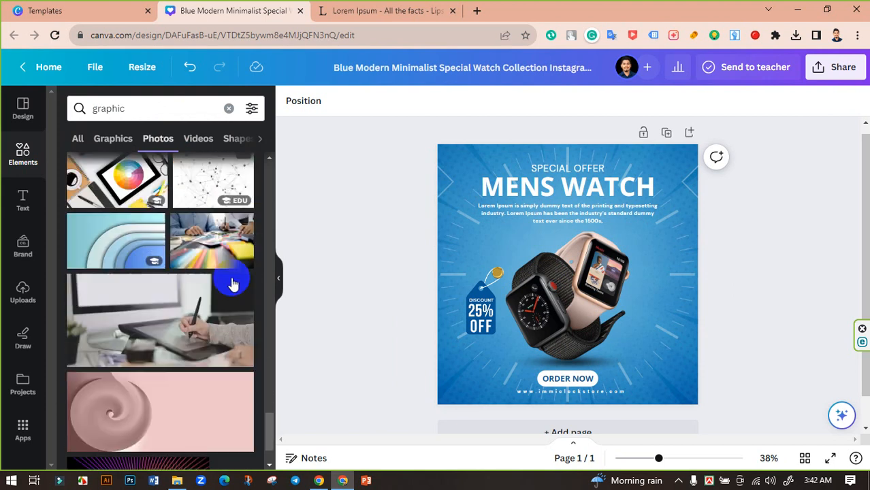
{"action": "scroll", "coordinate": [252, 306], "scroll_direction": "up", "scroll_amount": 2}
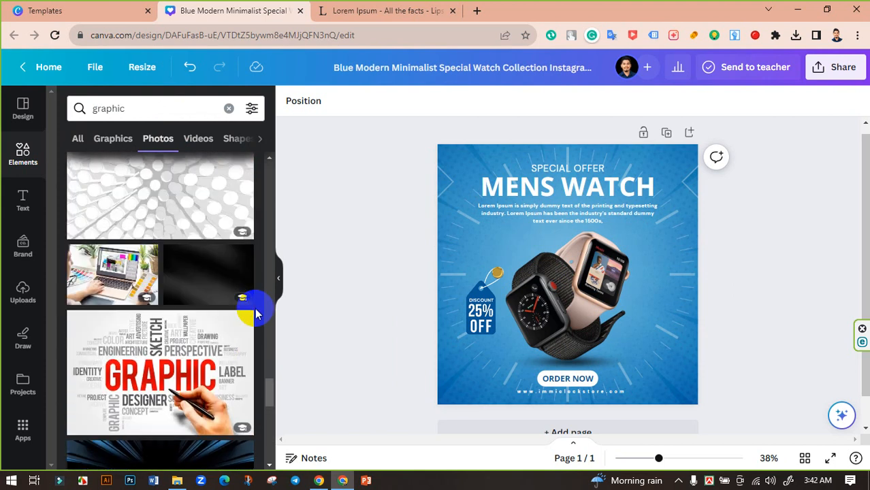
{"action": "scroll", "coordinate": [218, 295], "scroll_direction": "down", "scroll_amount": 10}
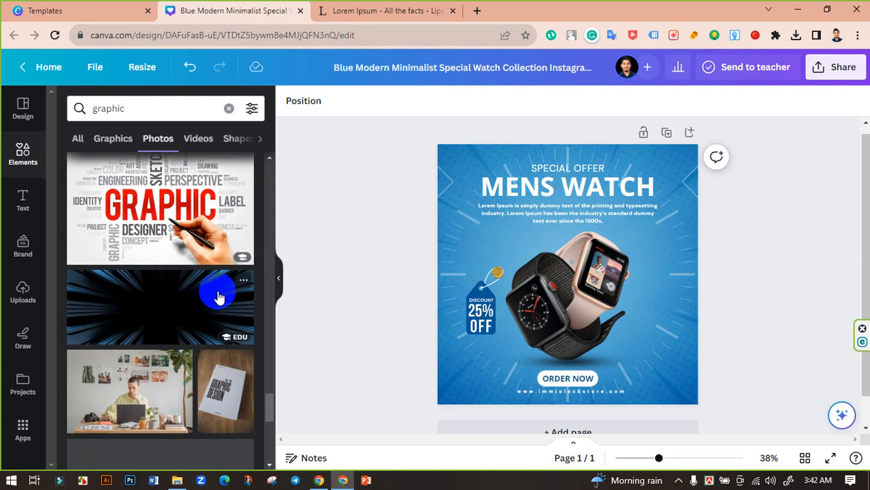
{"action": "scroll", "coordinate": [218, 298], "scroll_direction": "down", "scroll_amount": 3}
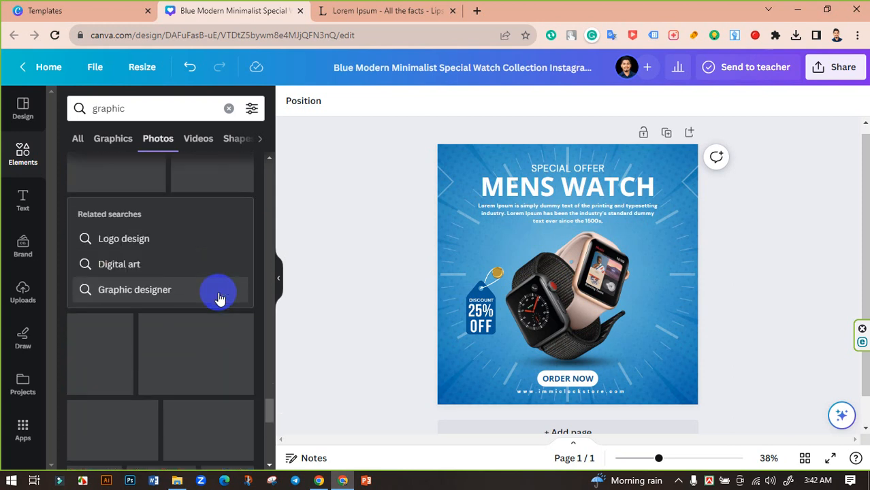
{"action": "scroll", "coordinate": [219, 300], "scroll_direction": "down", "scroll_amount": 3}
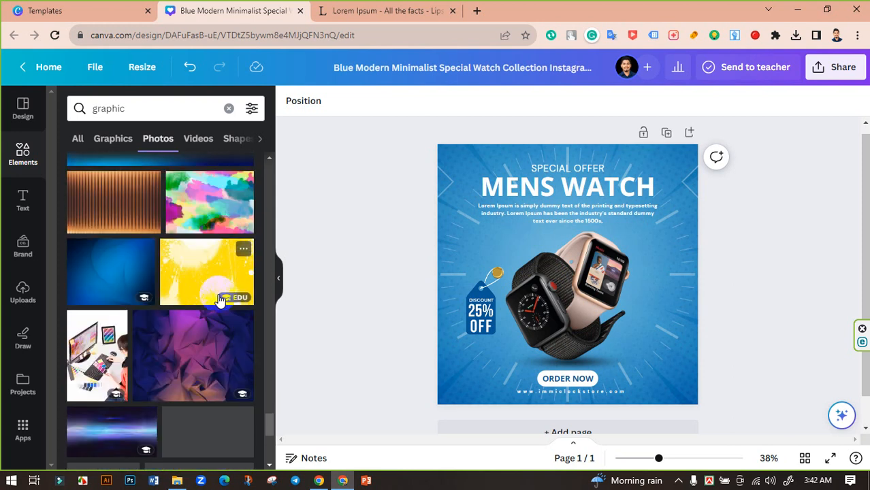
{"action": "scroll", "coordinate": [218, 296], "scroll_direction": "up", "scroll_amount": 3}
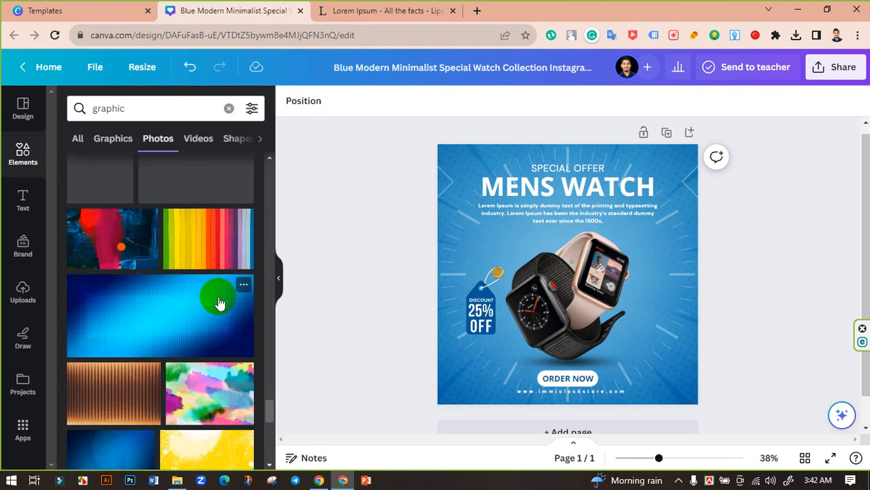
Add the blue halftone gradient photo, stretch it over the page, and set transparency to 25.
{"action": "left_click", "coordinate": [138, 315]}
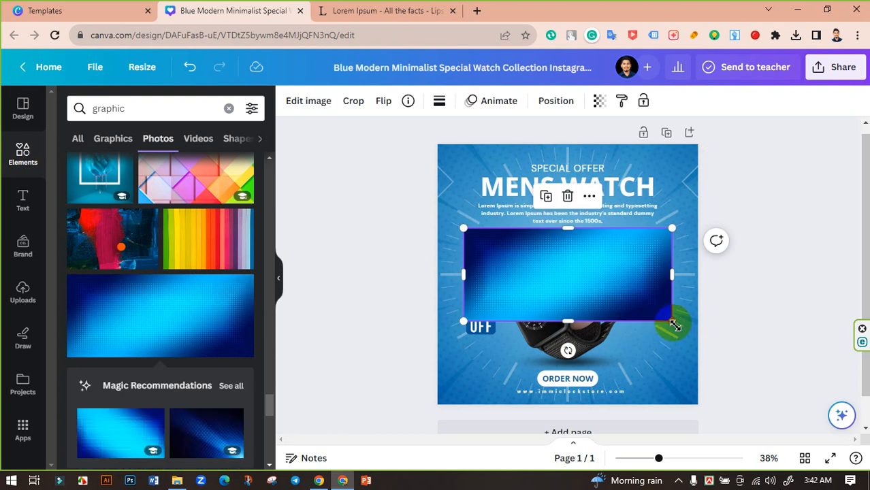
{"action": "left_click_drag", "start_coordinate": [674, 321], "coordinate": [863, 440]}
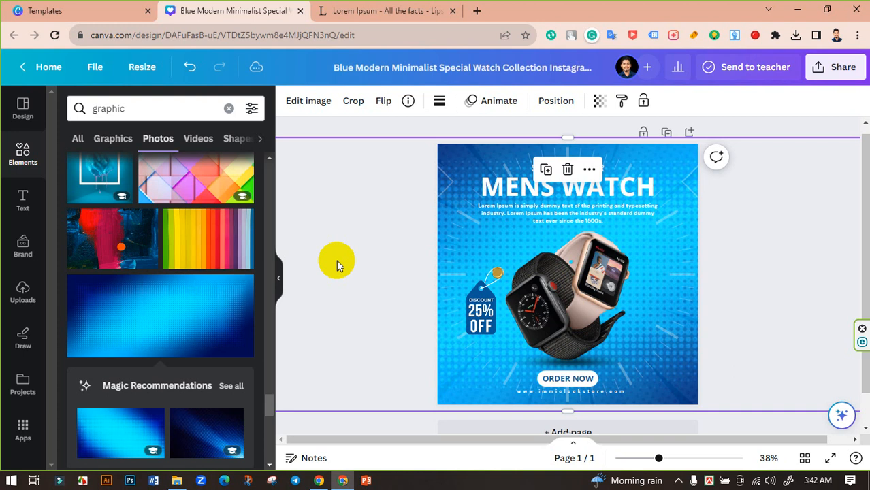
{"action": "left_click", "coordinate": [603, 104]}
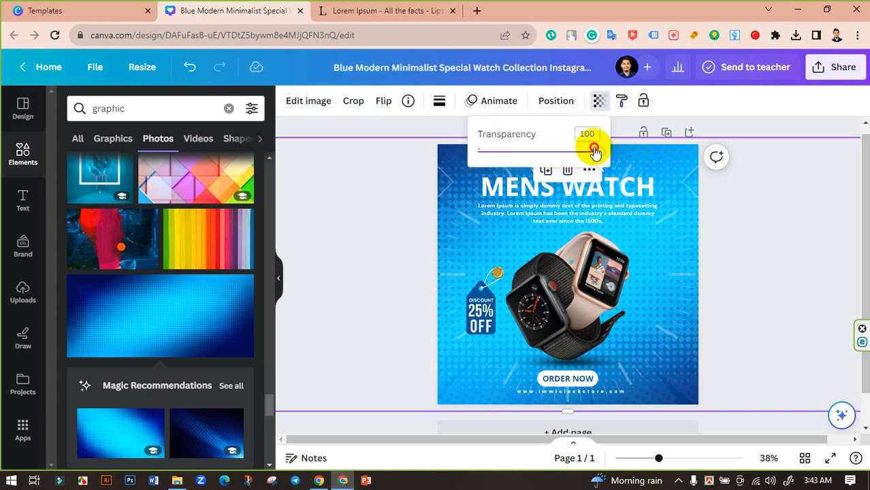
{"action": "left_click_drag", "start_coordinate": [592, 151], "coordinate": [509, 155]}
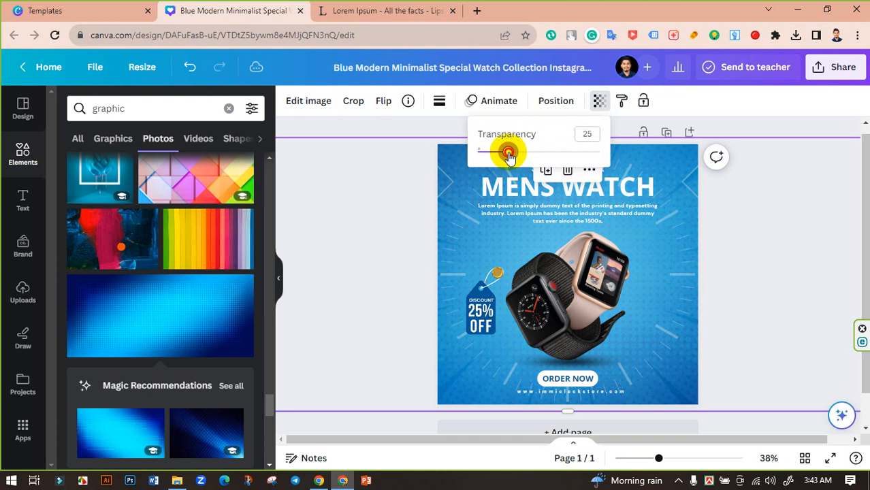
{"action": "left_click", "coordinate": [373, 178]}
{"action": "left_click", "coordinate": [373, 178]}
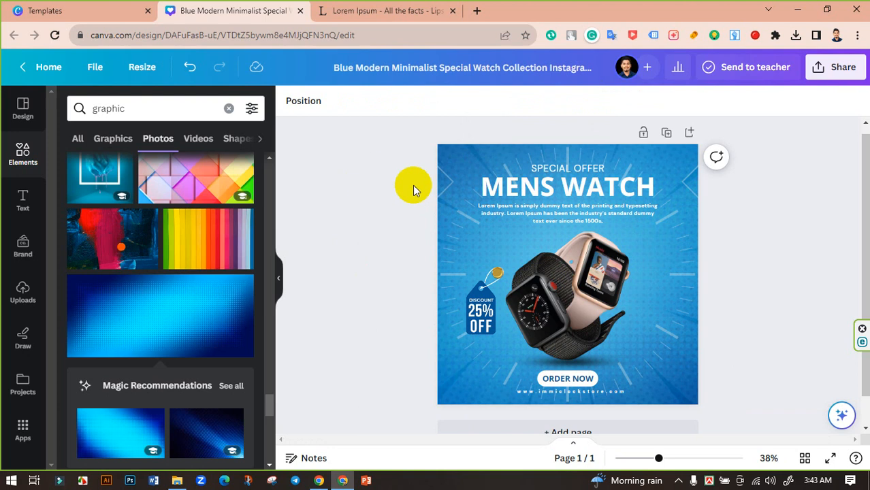
Hide the side panel and rename the design to 'Watch Post'.
{"action": "left_click", "coordinate": [280, 276]}
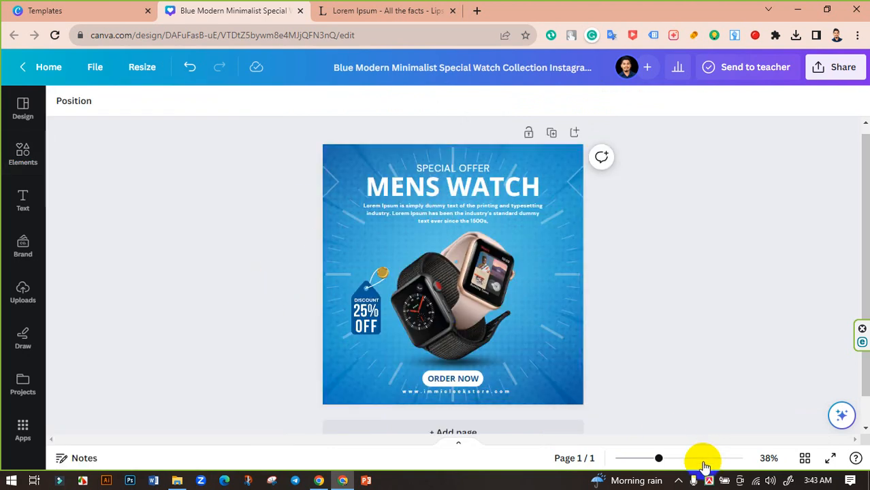
{"action": "mouse_move", "coordinate": [662, 457]}
{"action": "left_mouse_down"}
{"action": "mouse_move", "coordinate": [680, 454]}
{"action": "mouse_move", "coordinate": [660, 443]}
{"action": "left_mouse_up"}
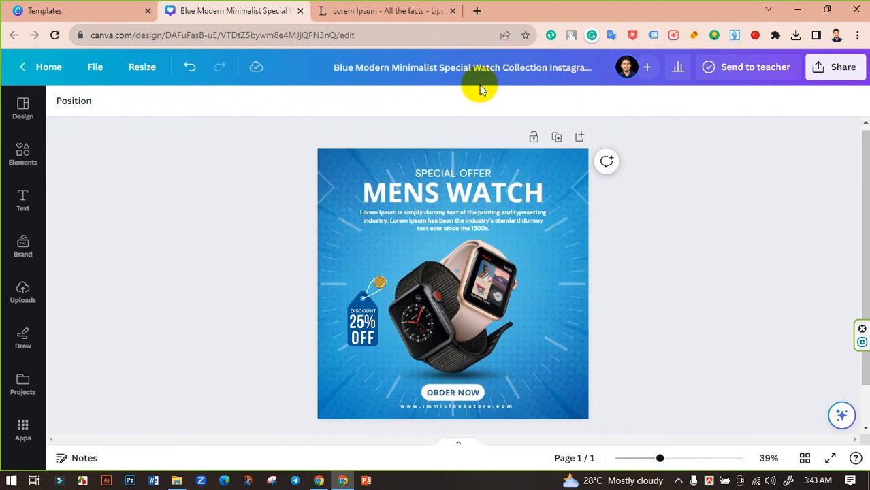
{"action": "left_click", "coordinate": [502, 69]}
{"action": "type", "text": "W"}
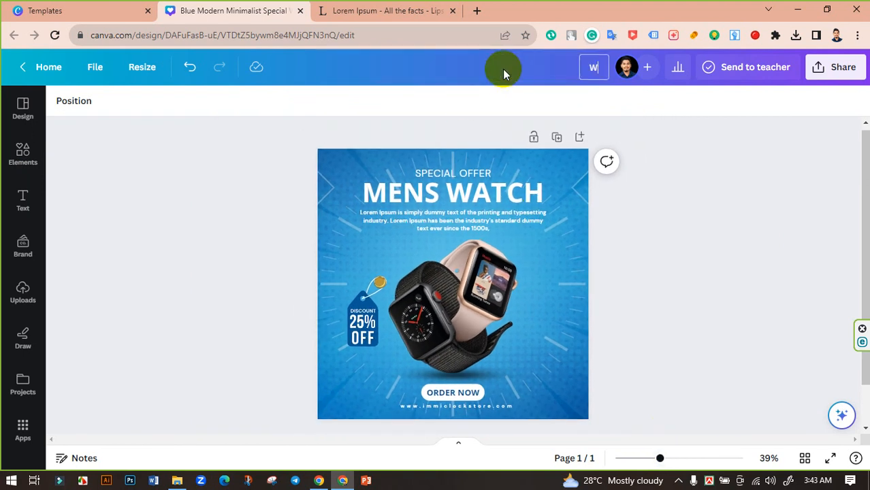
{"action": "type", "text": "atch Post"}
{"action": "left_click", "coordinate": [733, 179]}
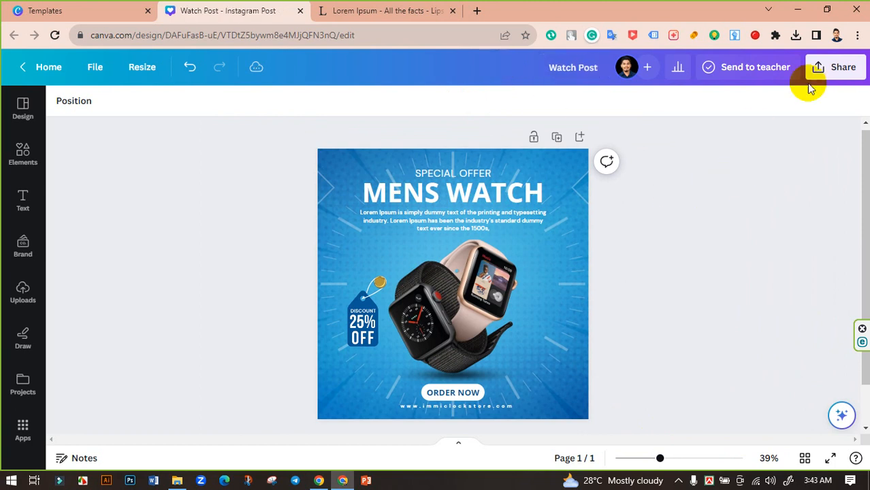
Download the design as a PNG.
{"action": "left_click", "coordinate": [833, 68]}
{"action": "scroll", "coordinate": [701, 328], "scroll_direction": "down", "scroll_amount": 2}
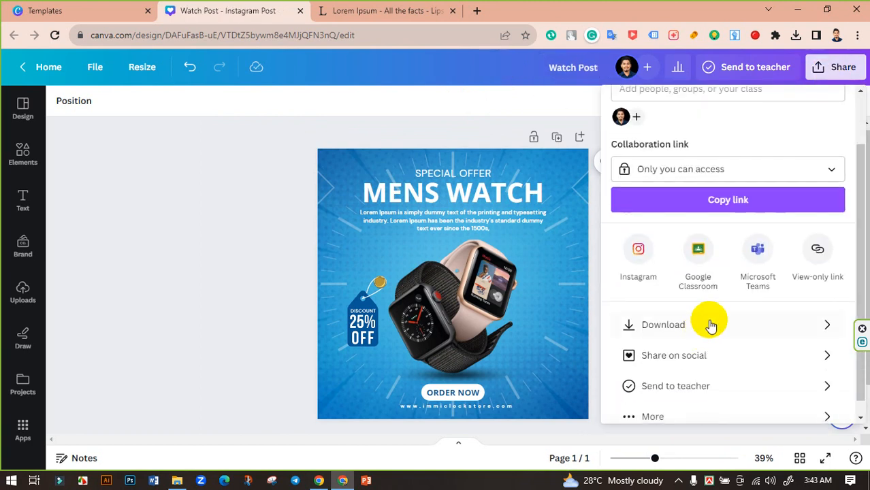
{"action": "left_click", "coordinate": [709, 324]}
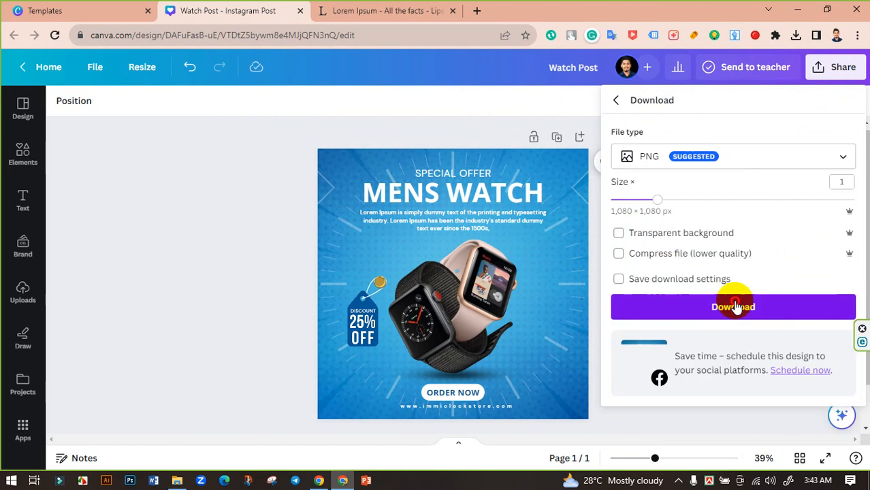
{"action": "left_click", "coordinate": [735, 306]}
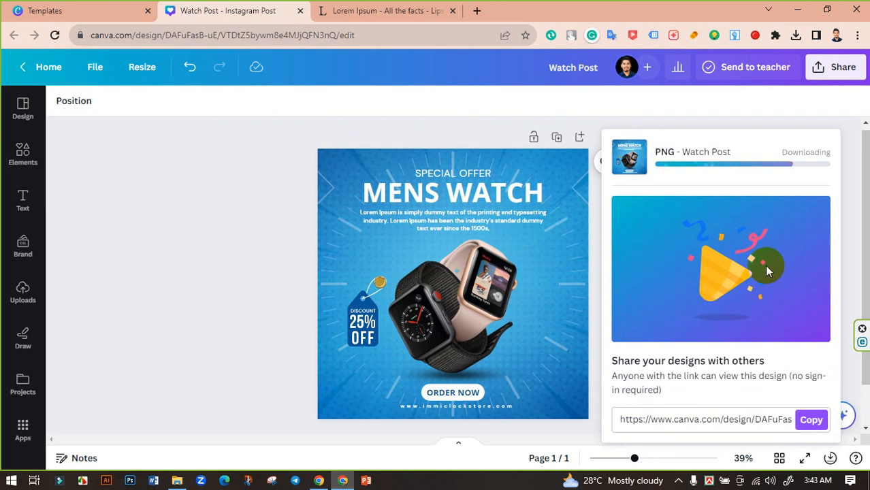
Download it again as a JPG at quality 100 and 2,025 × 2,025 px.
{"action": "left_click", "coordinate": [841, 68]}
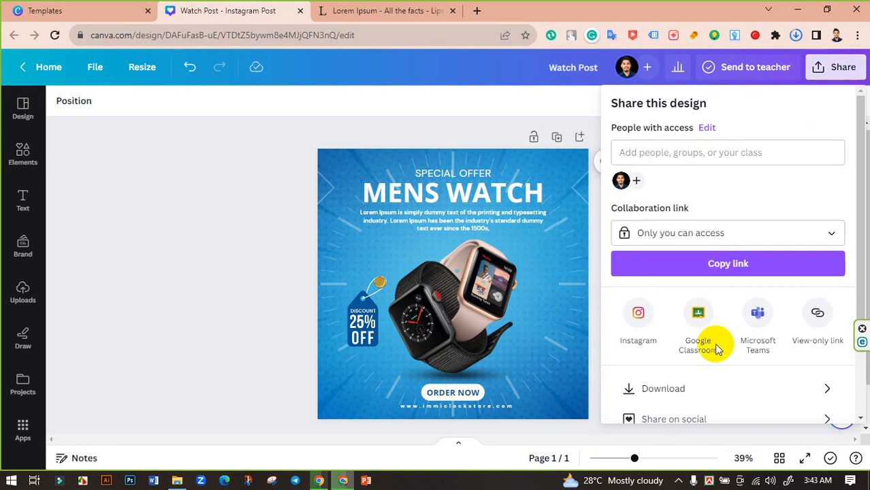
{"action": "left_click", "coordinate": [730, 386]}
{"action": "left_click", "coordinate": [742, 167]}
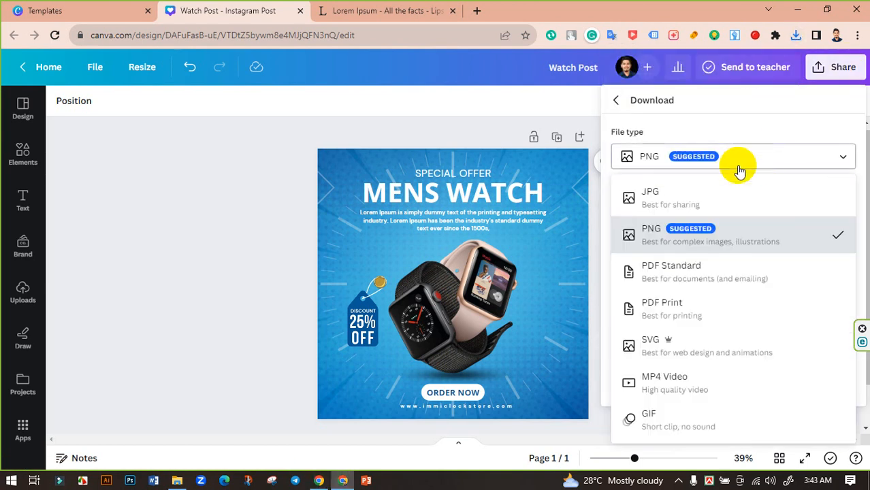
{"action": "left_click", "coordinate": [689, 196]}
{"action": "left_click_drag", "start_coordinate": [812, 252], "coordinate": [855, 248]}
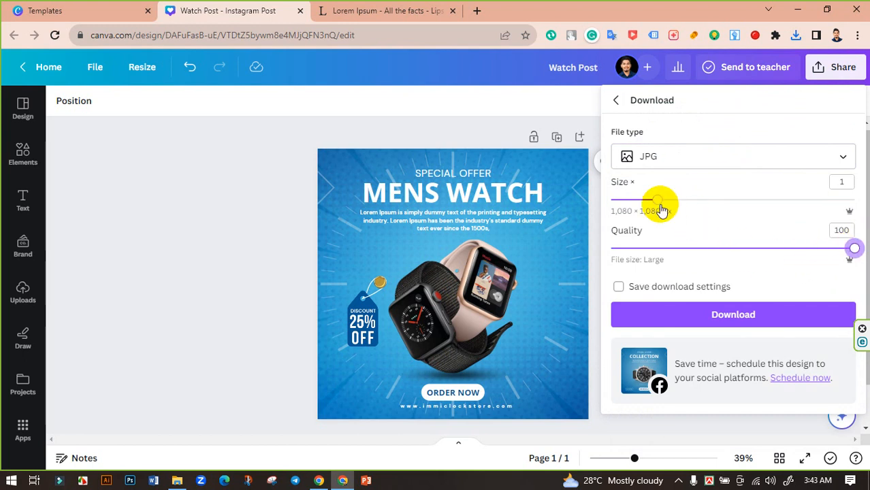
{"action": "left_click_drag", "start_coordinate": [658, 200], "coordinate": [739, 199]}
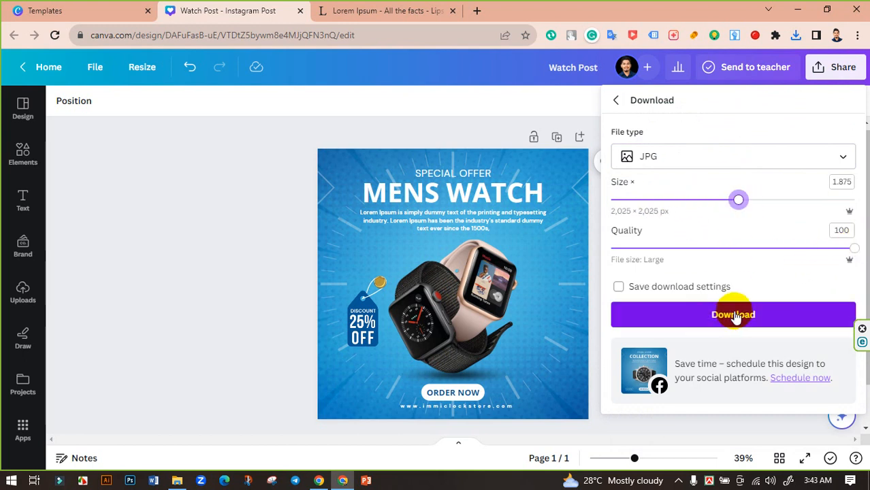
{"action": "left_click", "coordinate": [733, 313]}
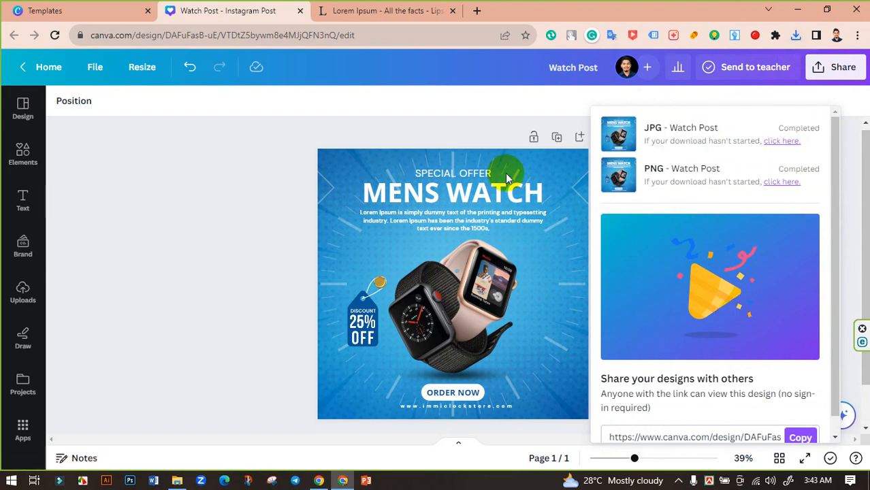
{"action": "left_click", "coordinate": [199, 159]}
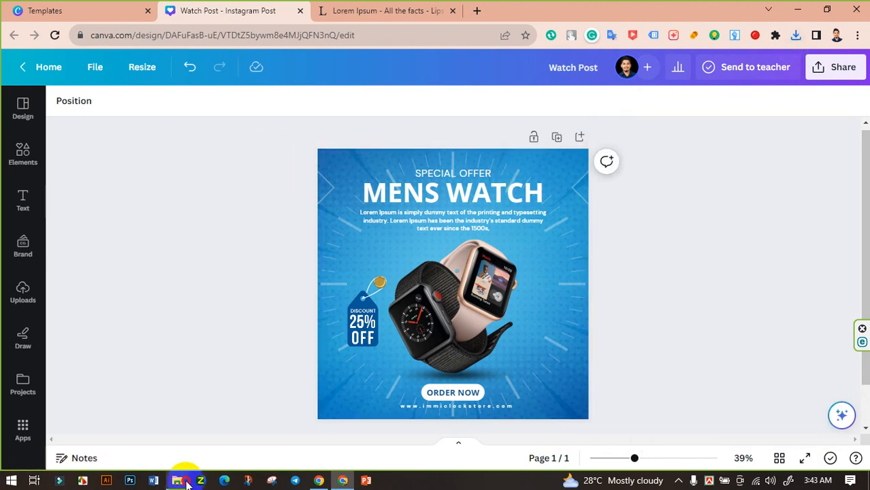
Open Watch Post.png from Downloads in Photos and inspect it zoomed in and out.
{"action": "left_click", "coordinate": [178, 480]}
{"action": "double_click", "coordinate": [310, 120]}
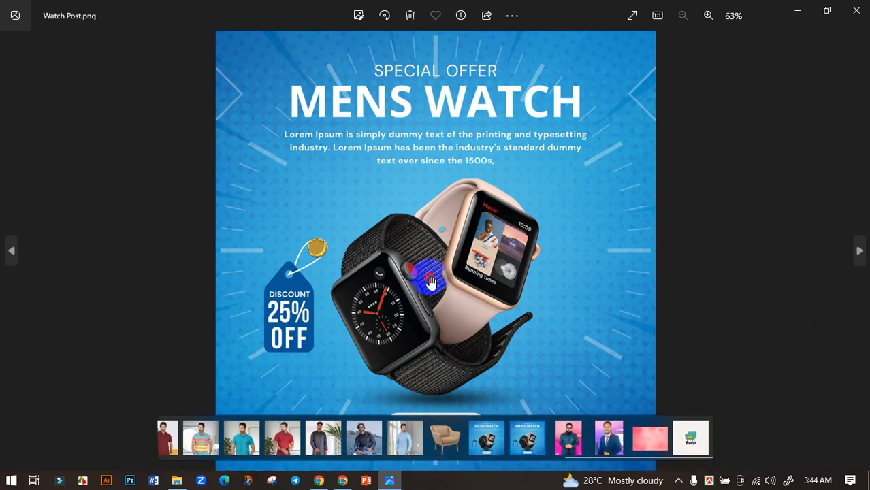
{"action": "scroll", "coordinate": [424, 289], "scroll_direction": "up", "scroll_amount": 3}
{"action": "left_click_drag", "start_coordinate": [588, 346], "coordinate": [563, 248]}
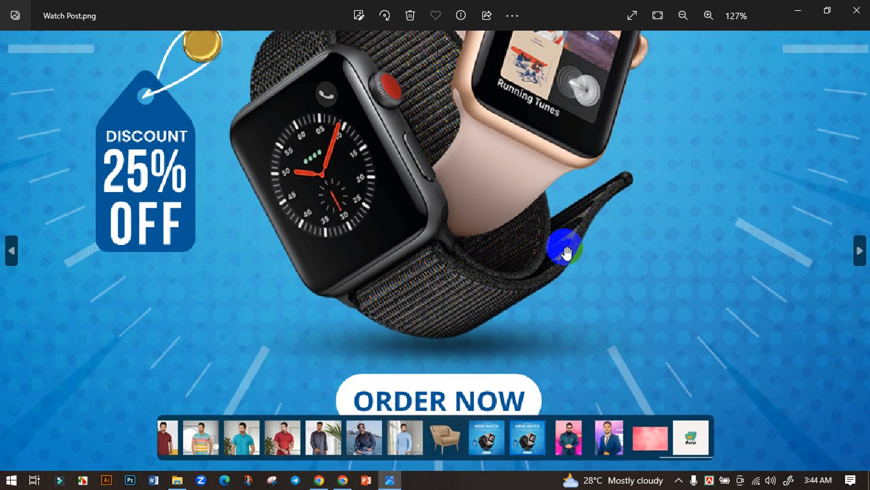
{"action": "scroll", "coordinate": [584, 316], "scroll_direction": "down", "scroll_amount": 3}
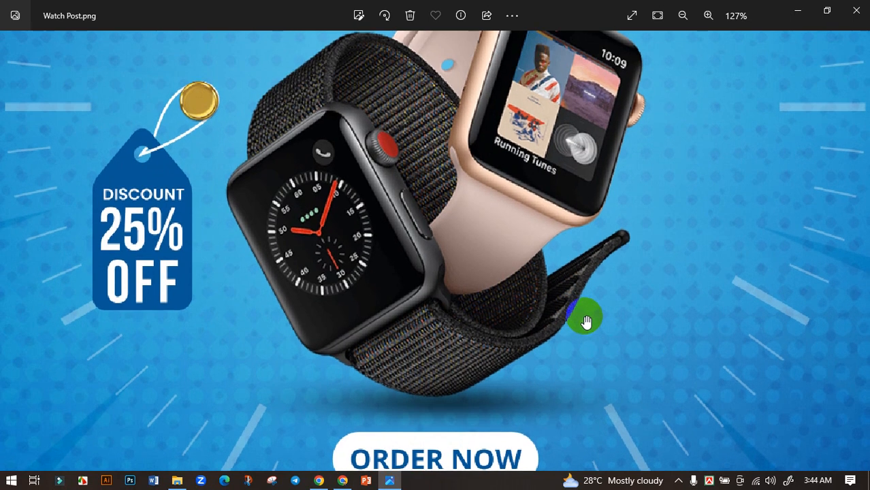